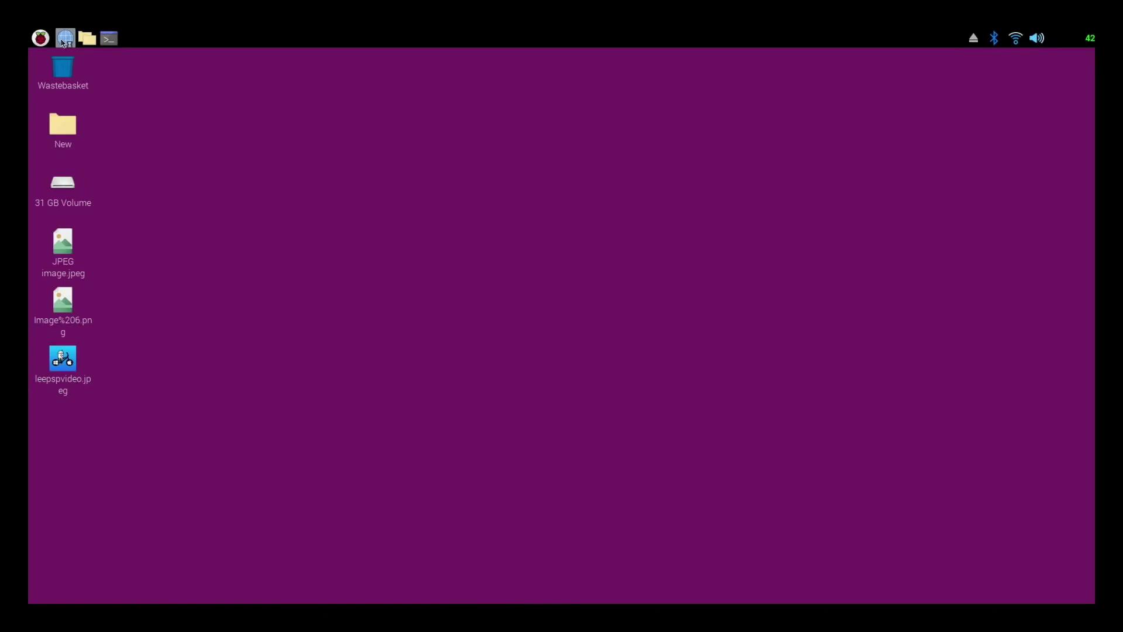
# Step: Launch Chromium in a new tab and open Google Docs from the Google apps list
pyautogui.click(65, 38)
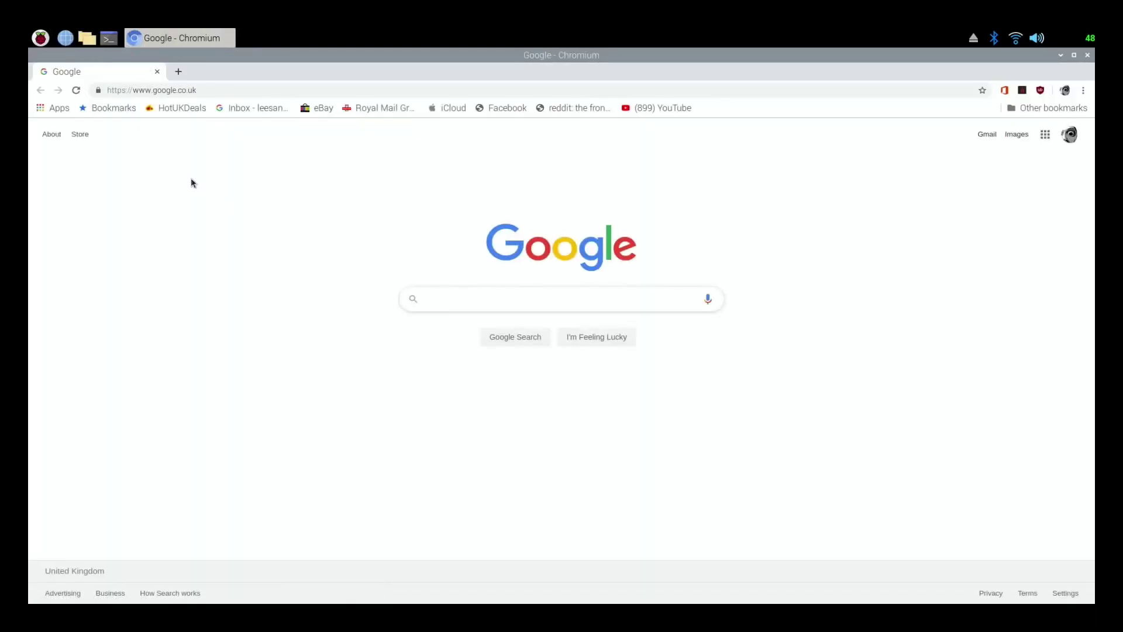
pyautogui.click(179, 72)
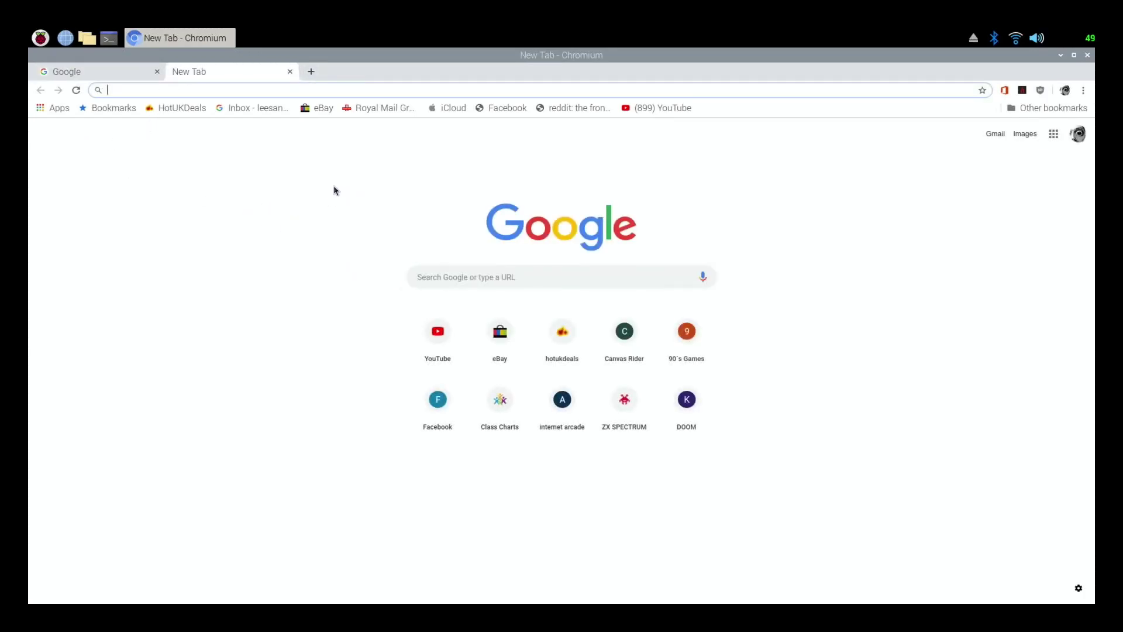
pyautogui.click(1054, 134)
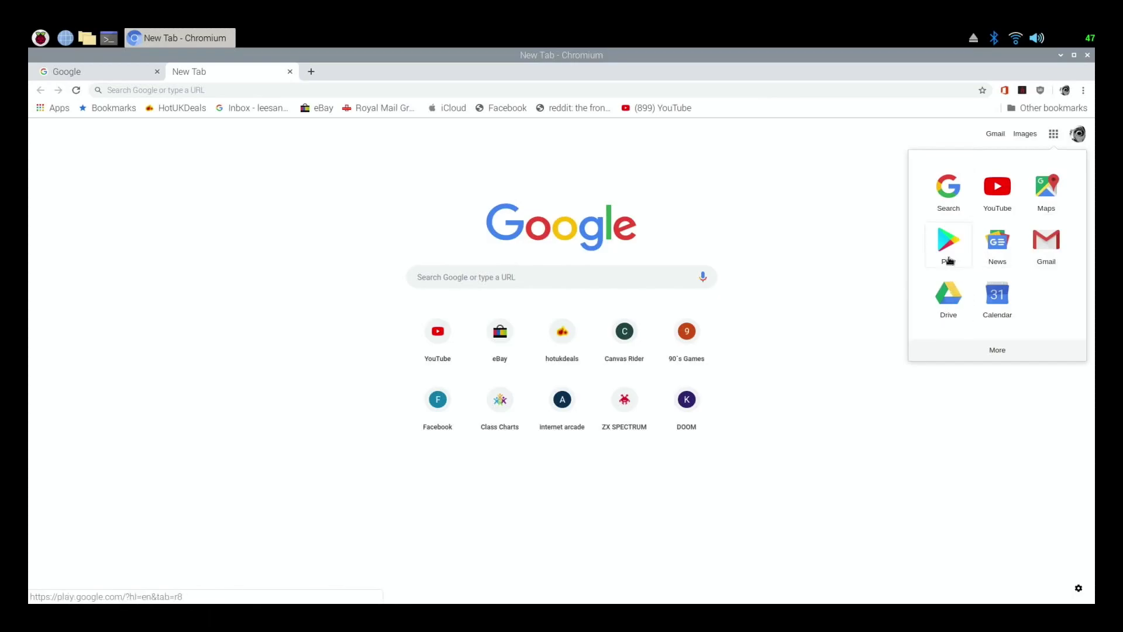
pyautogui.click(996, 349)
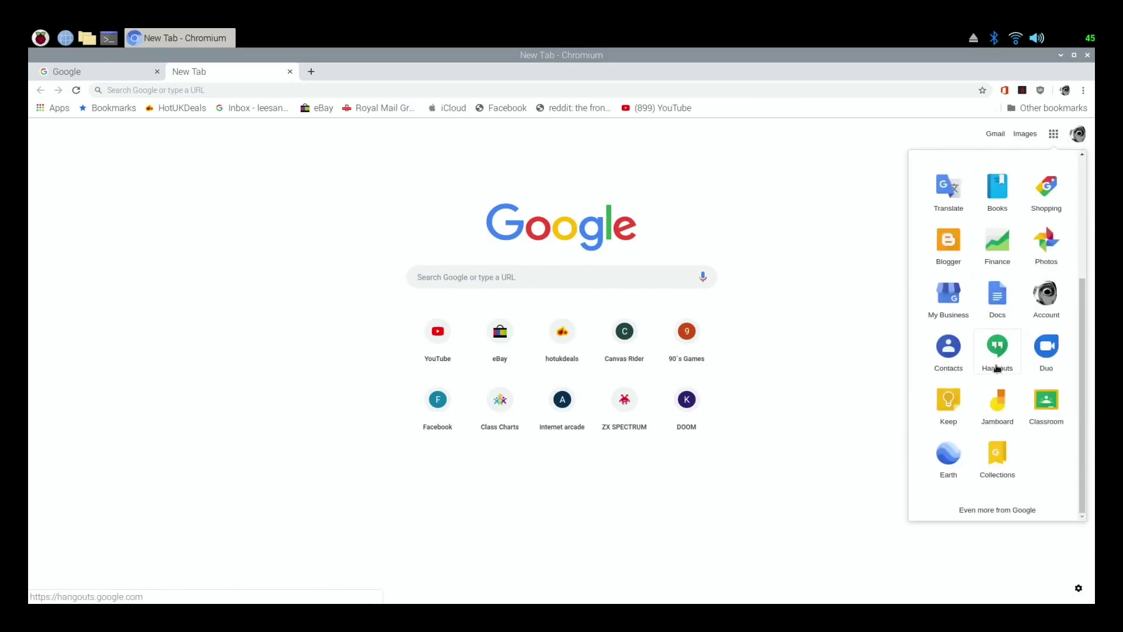
pyautogui.scroll(2, 990, 389)
pyautogui.scroll(3, 990, 389)
pyautogui.scroll(-1, 992, 386)
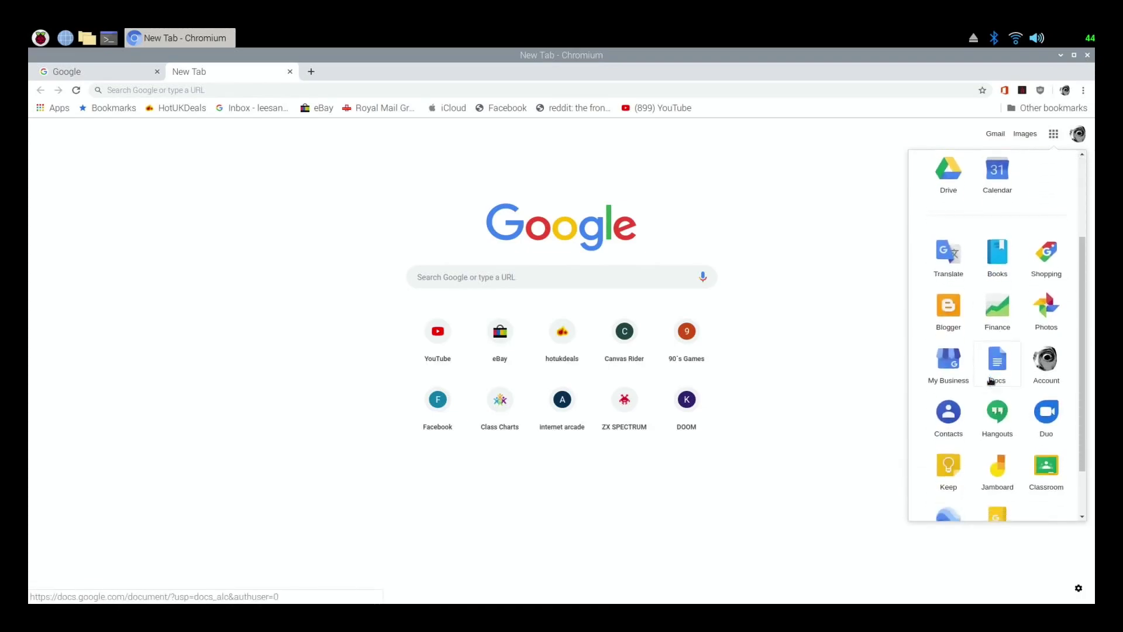
pyautogui.click(996, 326)
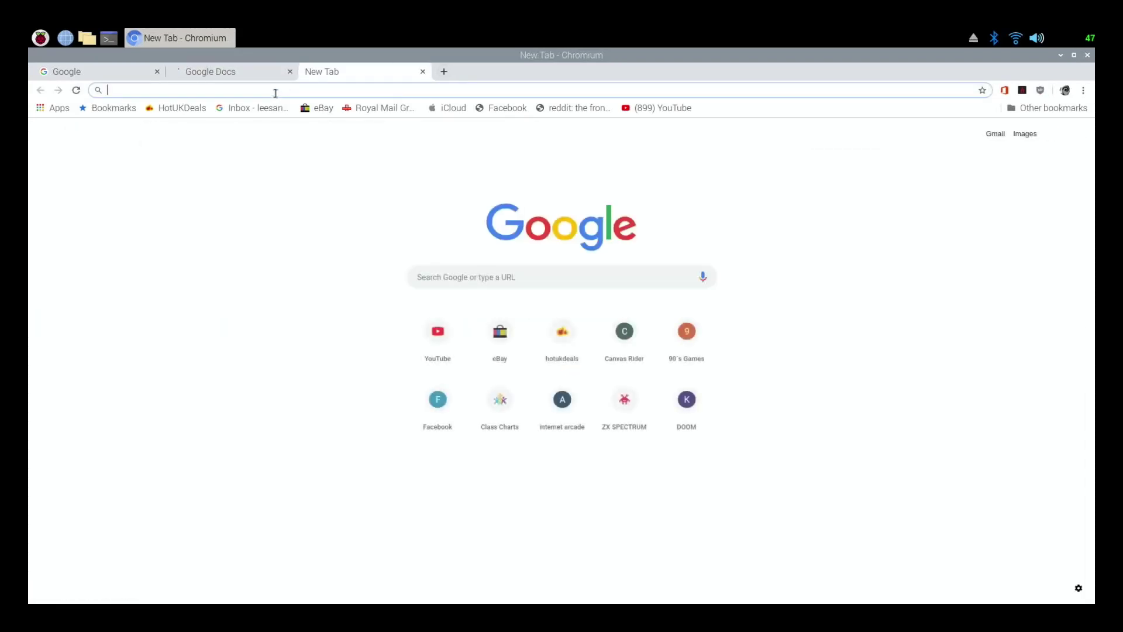
# Step: Search images for 'windows xp screensaver' and save the Bliss wallpaper to the Desktop as Bliss_(Windows_XP).png
pyautogui.click(272, 89)
pyautogui.write('windows xp screensaver')
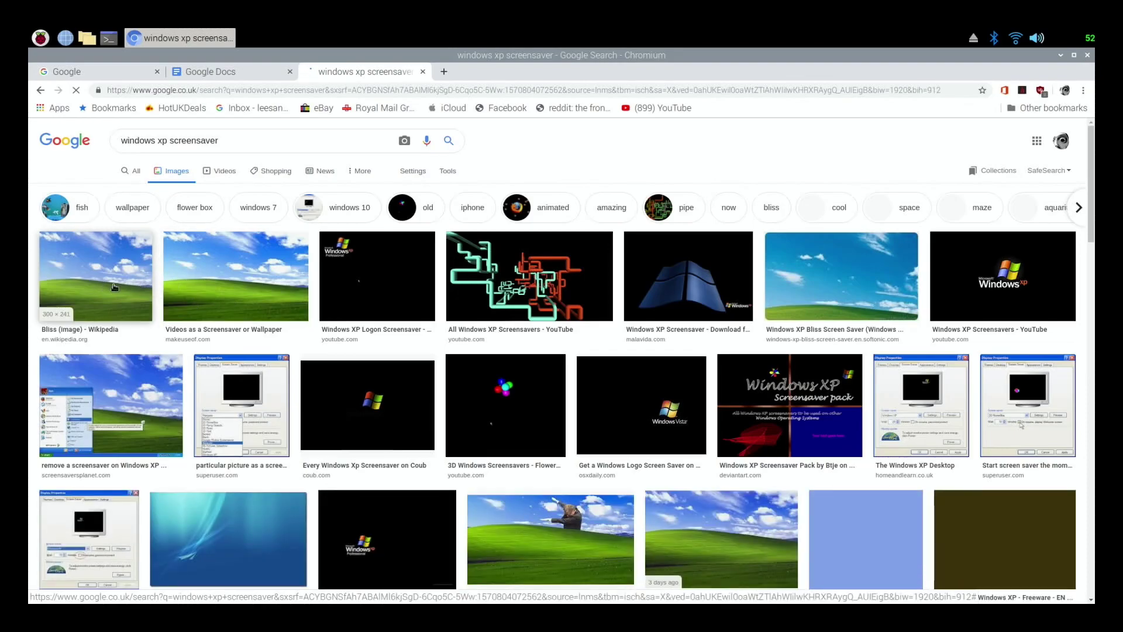
pyautogui.click(114, 286)
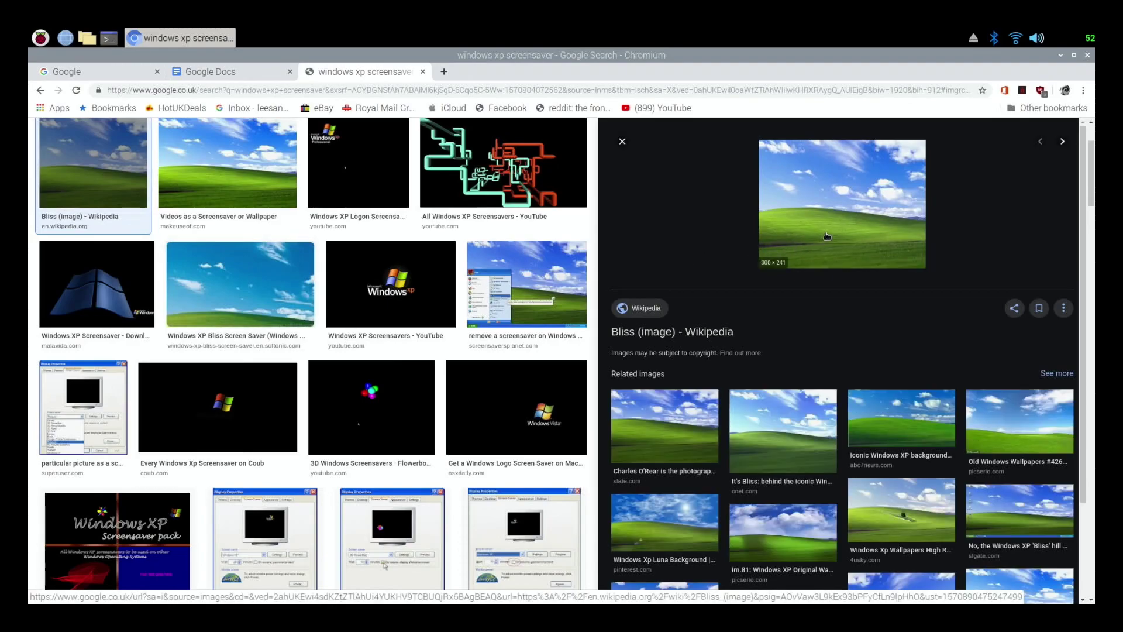
pyautogui.rightClick(825, 232)
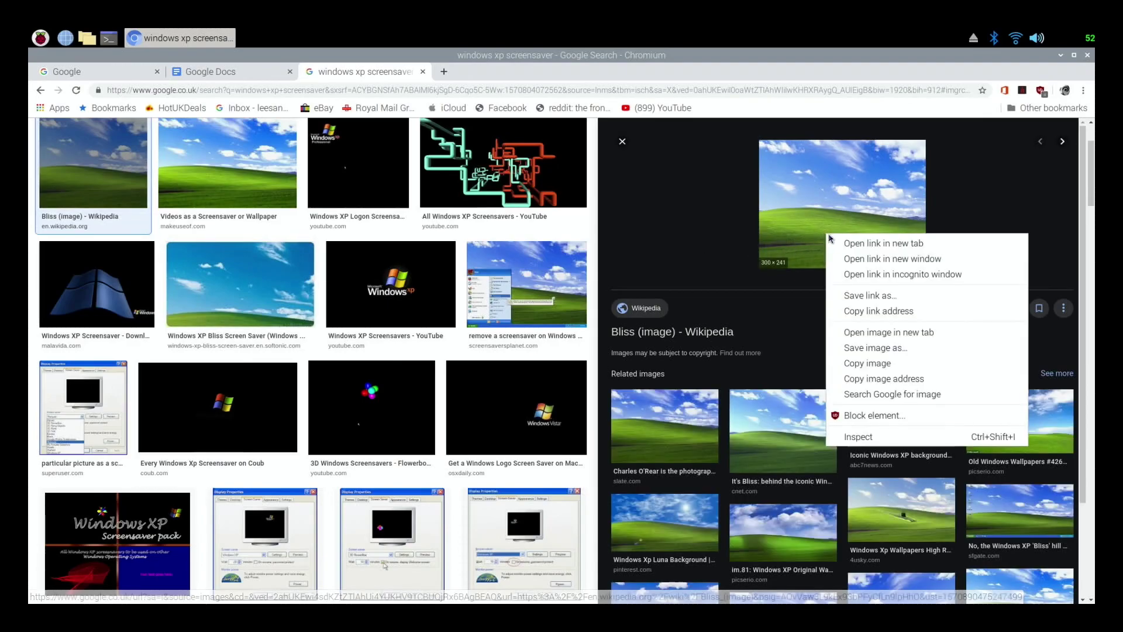
pyautogui.click(856, 349)
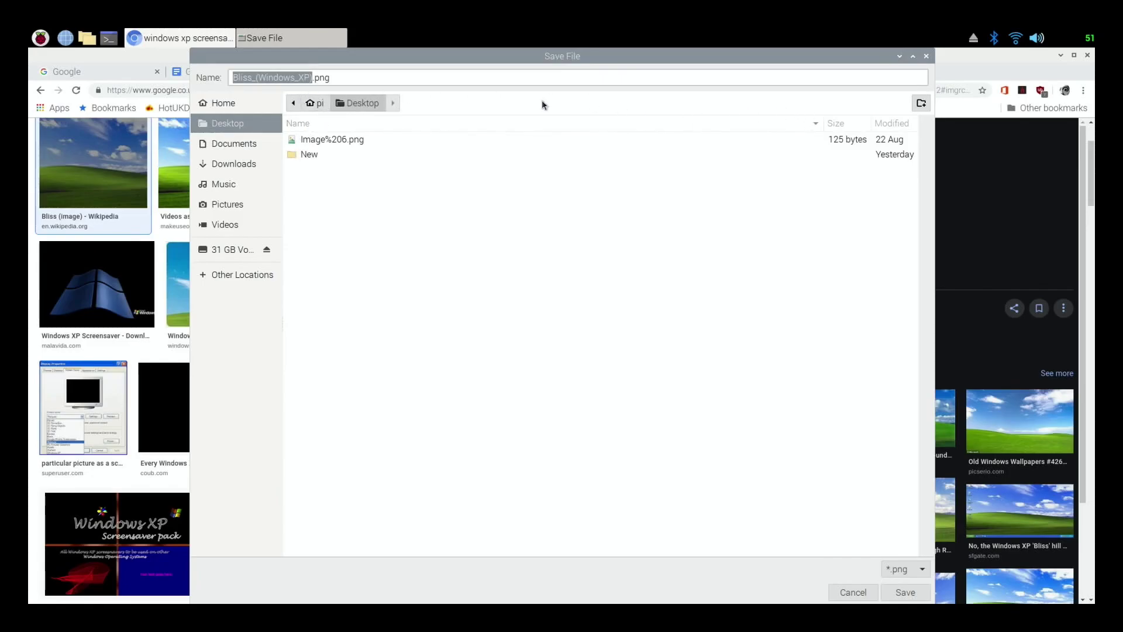
pyautogui.click(905, 592)
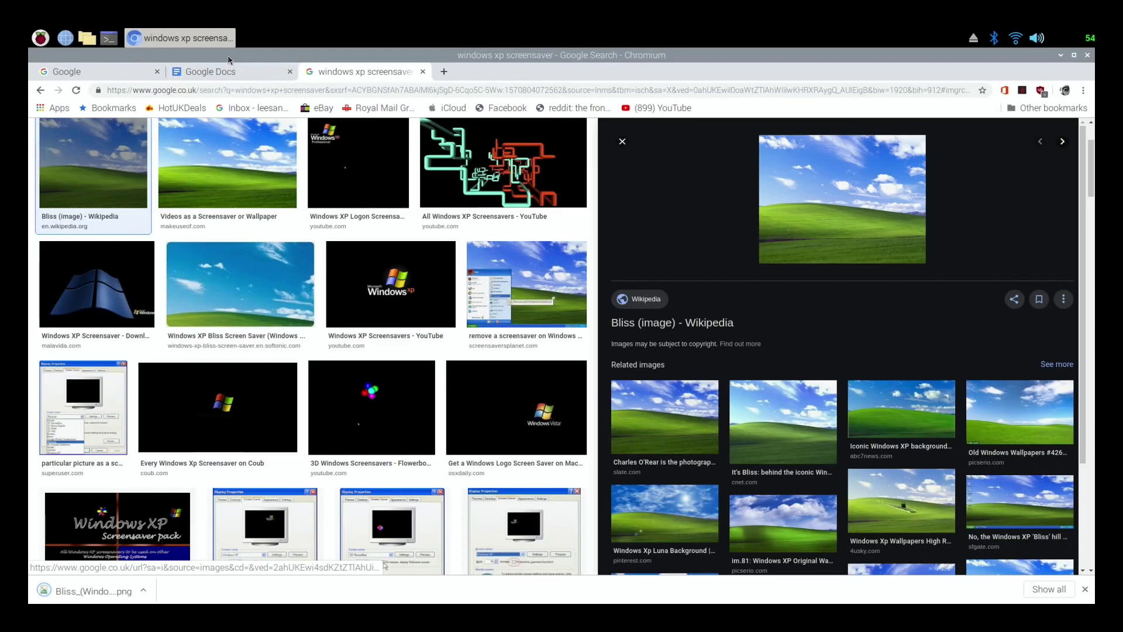
# Step: Create a new document from the Newsletter (Lively) template and scroll through it
pyautogui.click(210, 71)
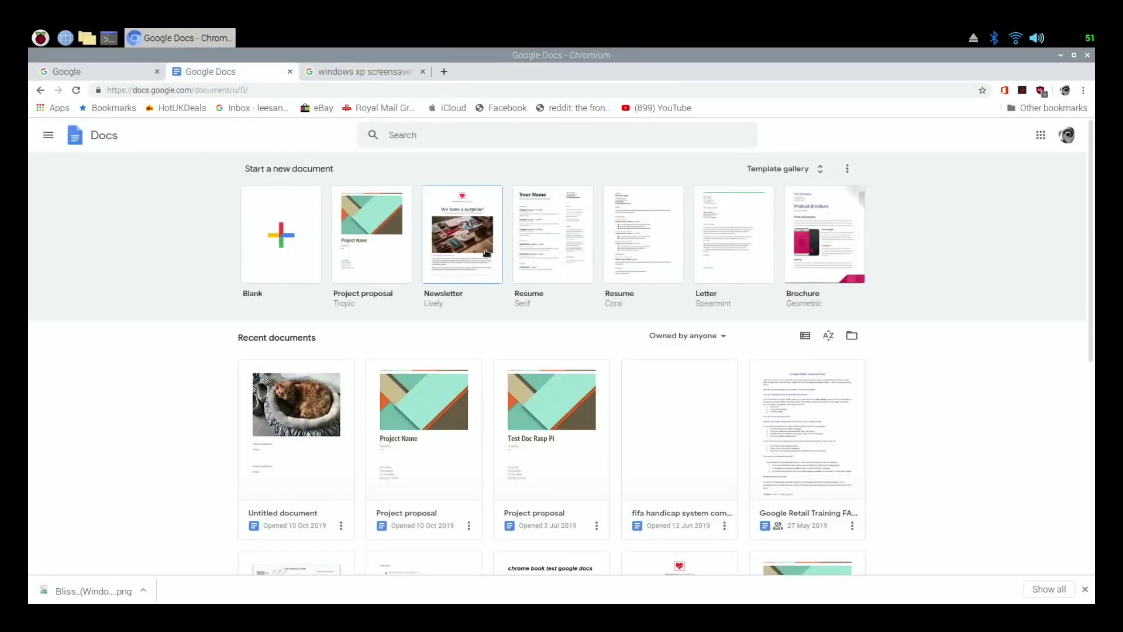
pyautogui.click(466, 250)
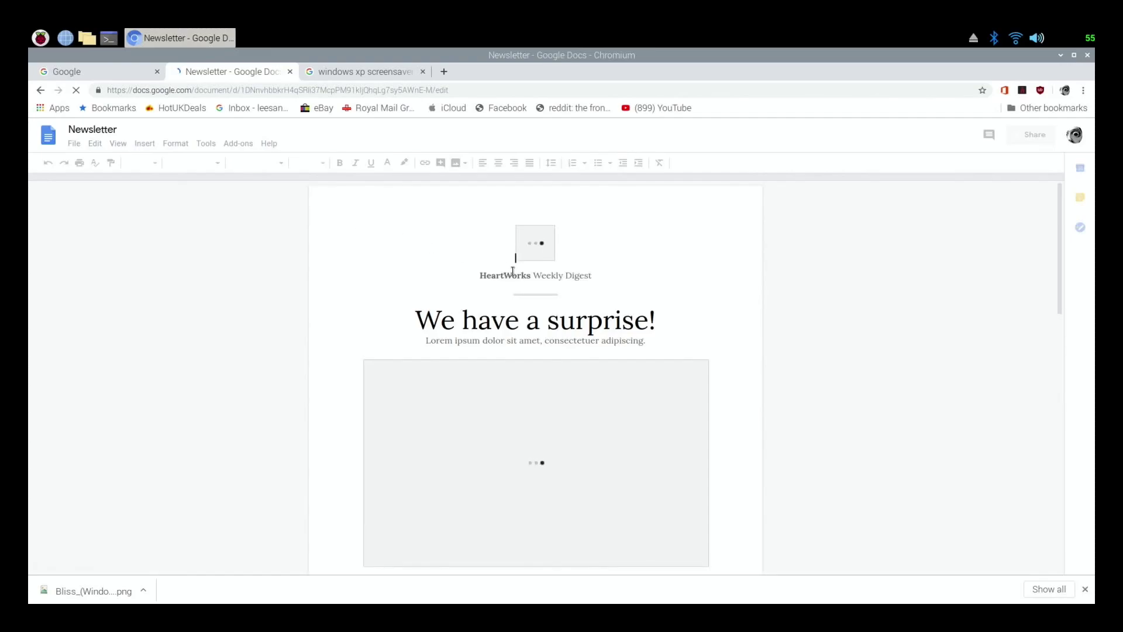
pyautogui.scroll(-1, 512, 271)
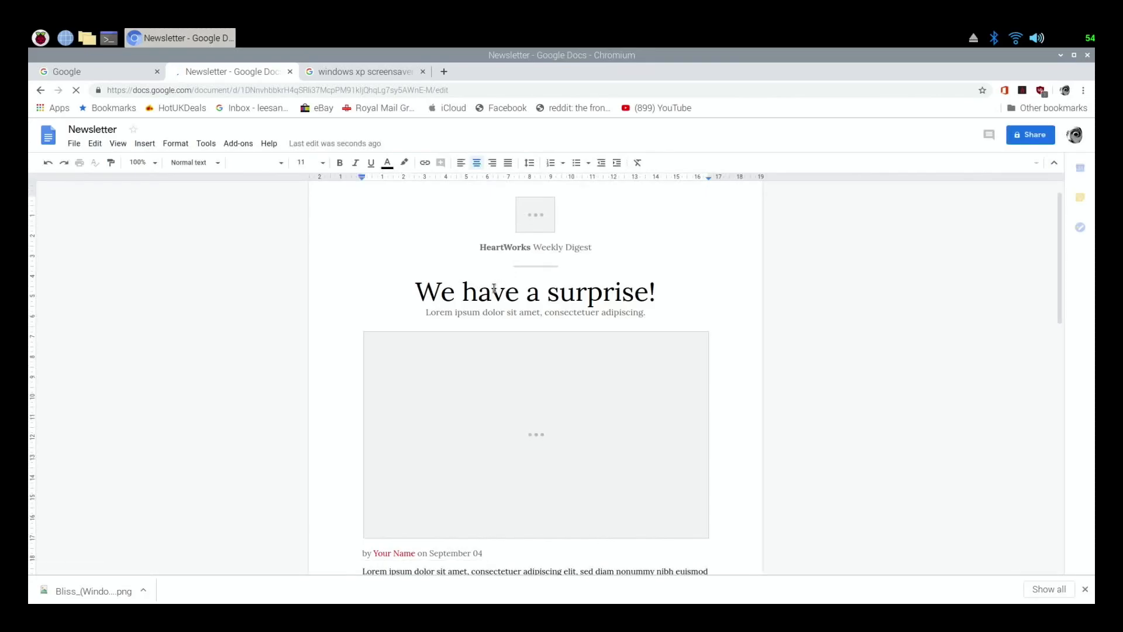
pyautogui.scroll(-2, 462, 351)
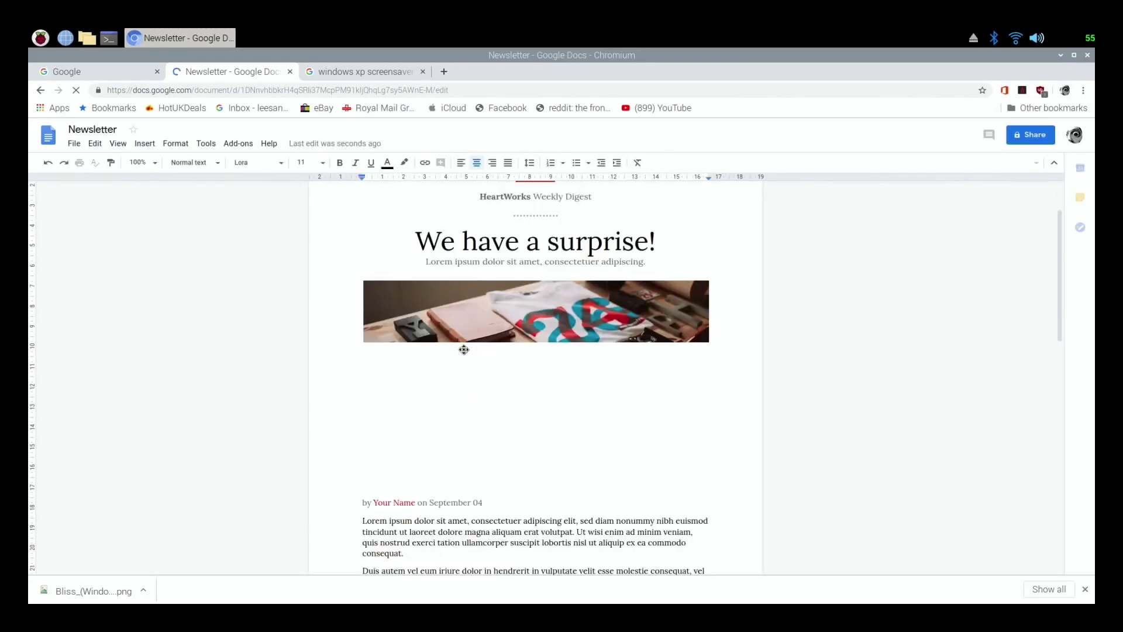
pyautogui.scroll(-5, 464, 349)
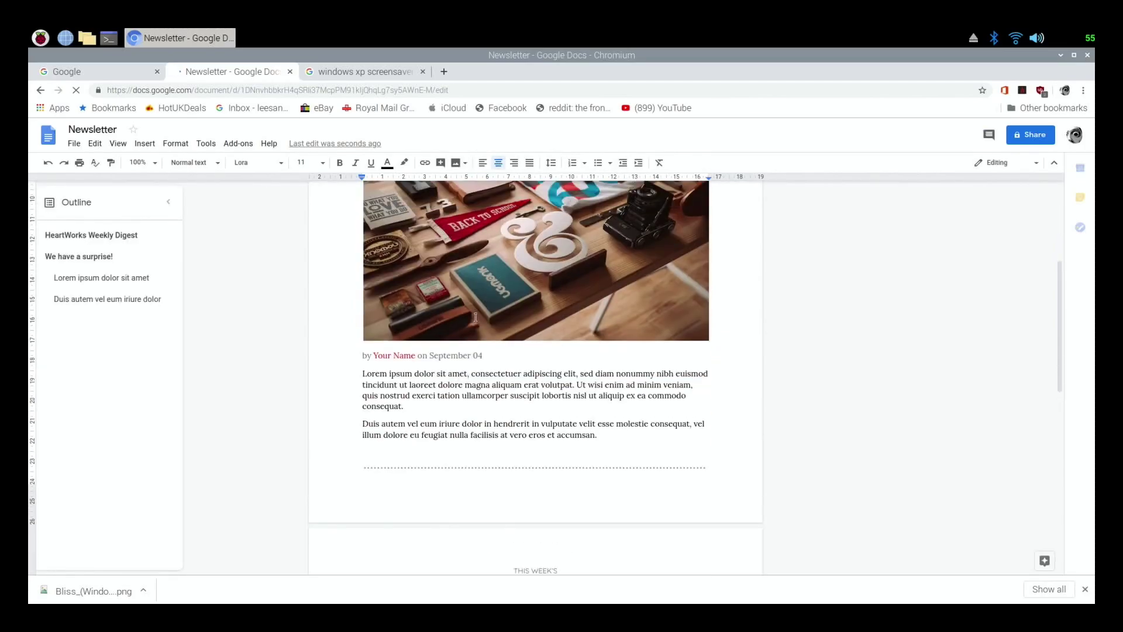
pyautogui.scroll(4, 477, 315)
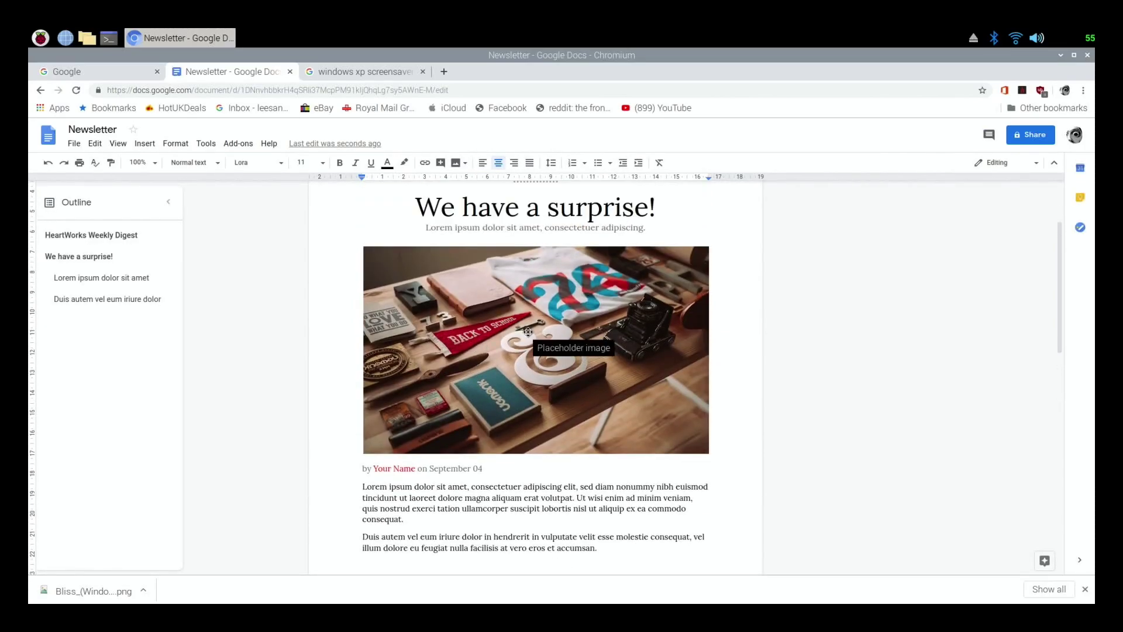
# Step: Replace the newsletter's header photo with Bliss_(Windows_XP).png uploaded from the Desktop
pyautogui.rightClick(528, 332)
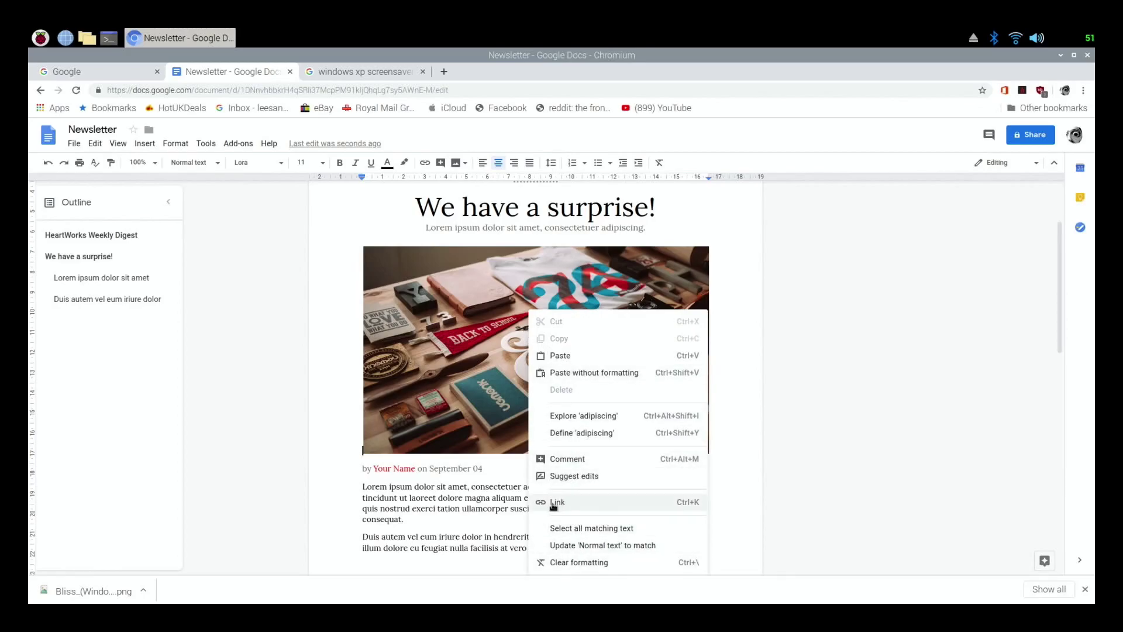
pyautogui.click(461, 351)
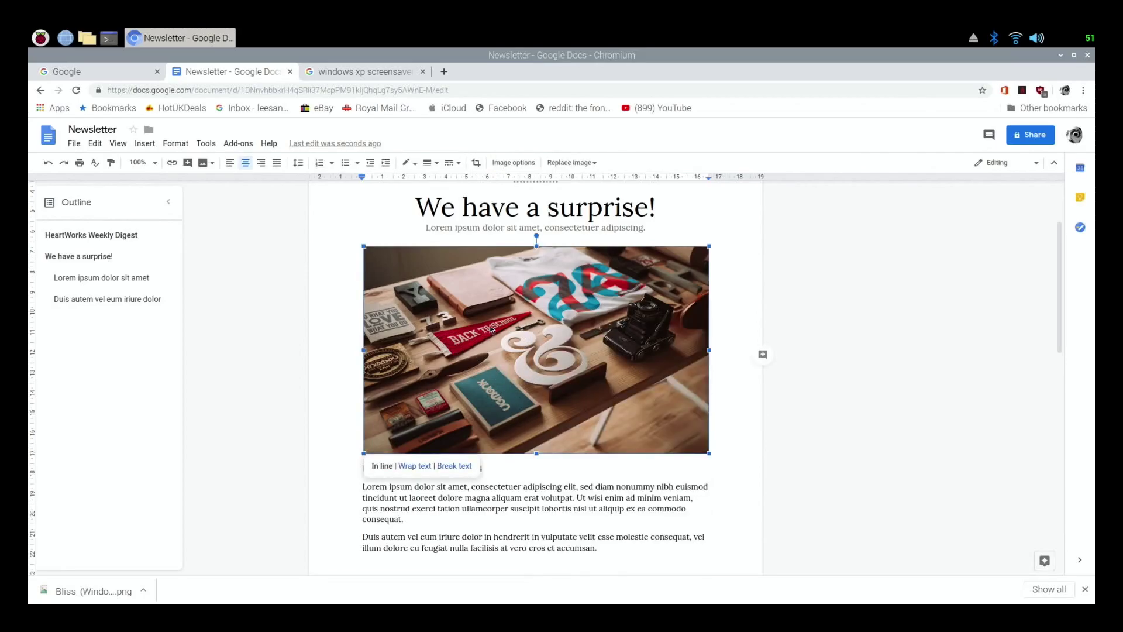
pyautogui.rightClick(533, 329)
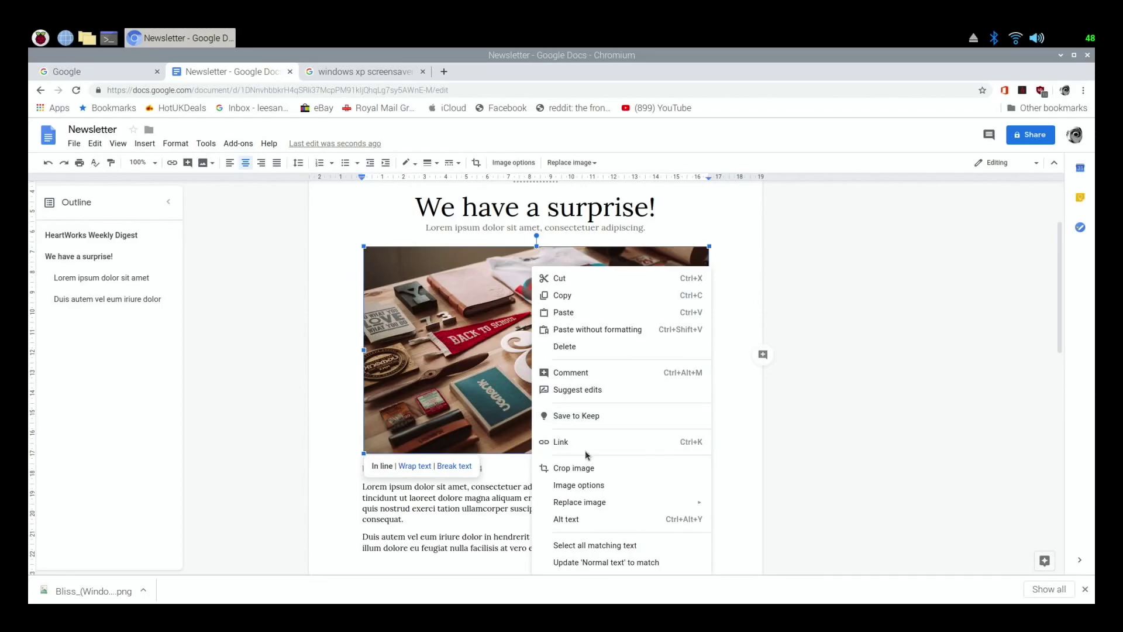
pyautogui.moveTo(586, 501)
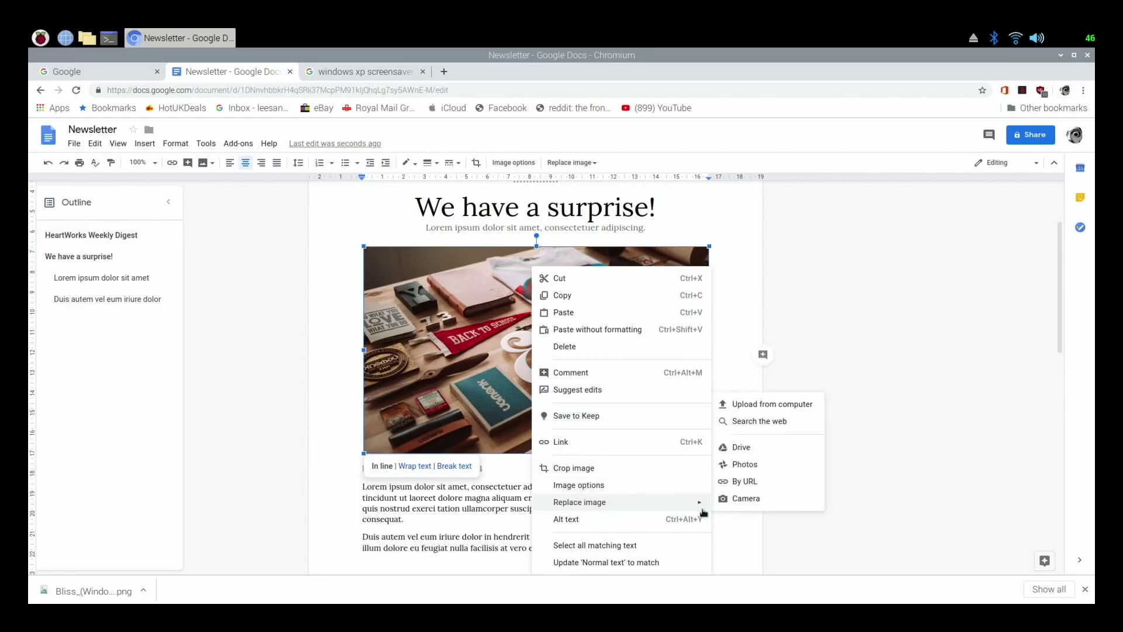
pyautogui.click(770, 409)
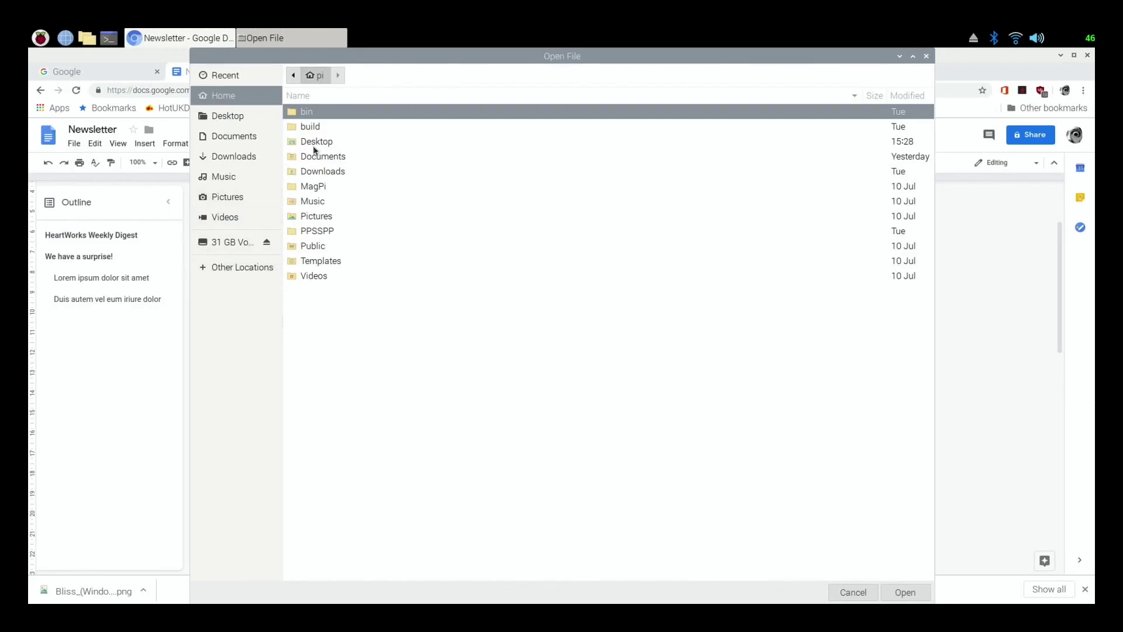
pyautogui.click(314, 142)
pyautogui.doubleClick(315, 143)
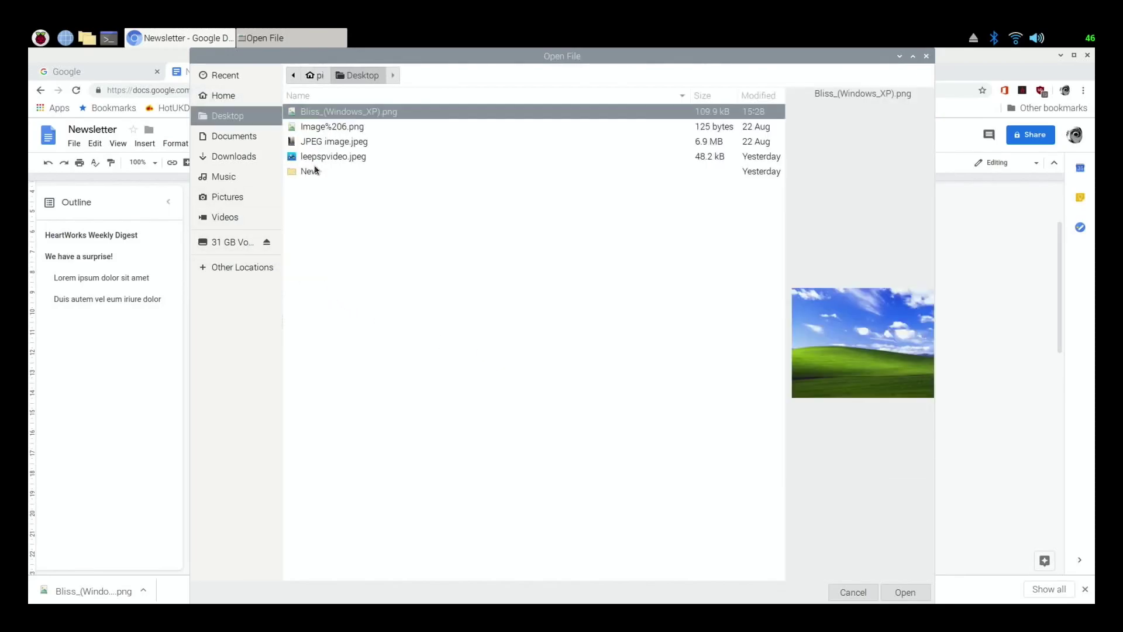
pyautogui.doubleClick(316, 120)
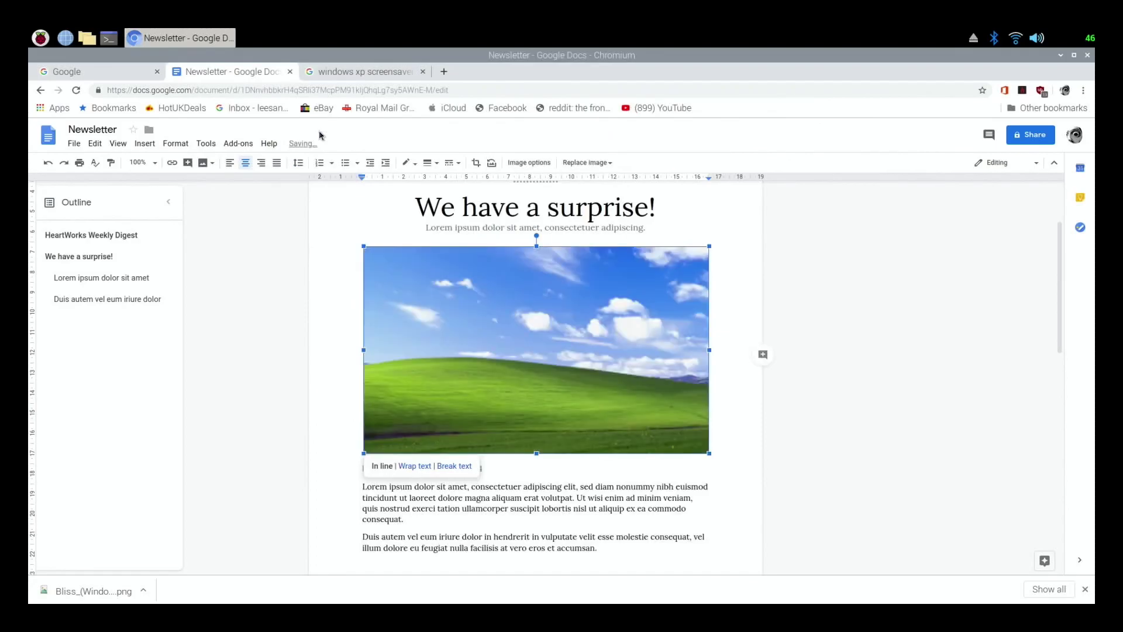
# Step: Overwrite the headline and subtitle with 'hello testing google docs' and add a new line
pyautogui.click(475, 213)
pyautogui.moveTo(416, 207); pyautogui.dragTo(729, 227)
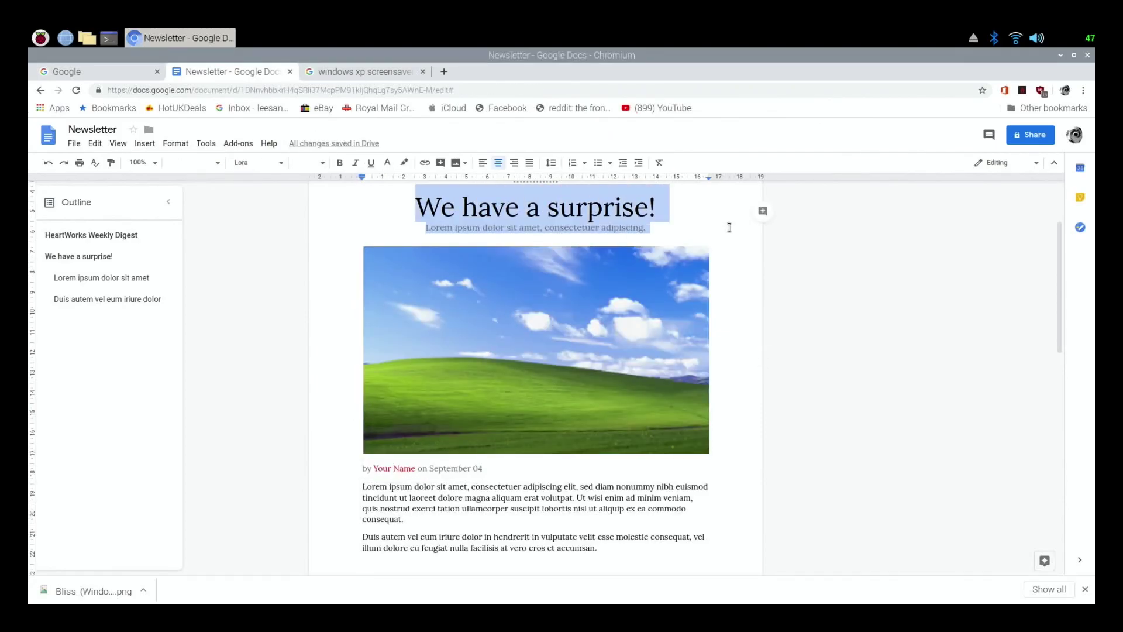
pyautogui.write('he')
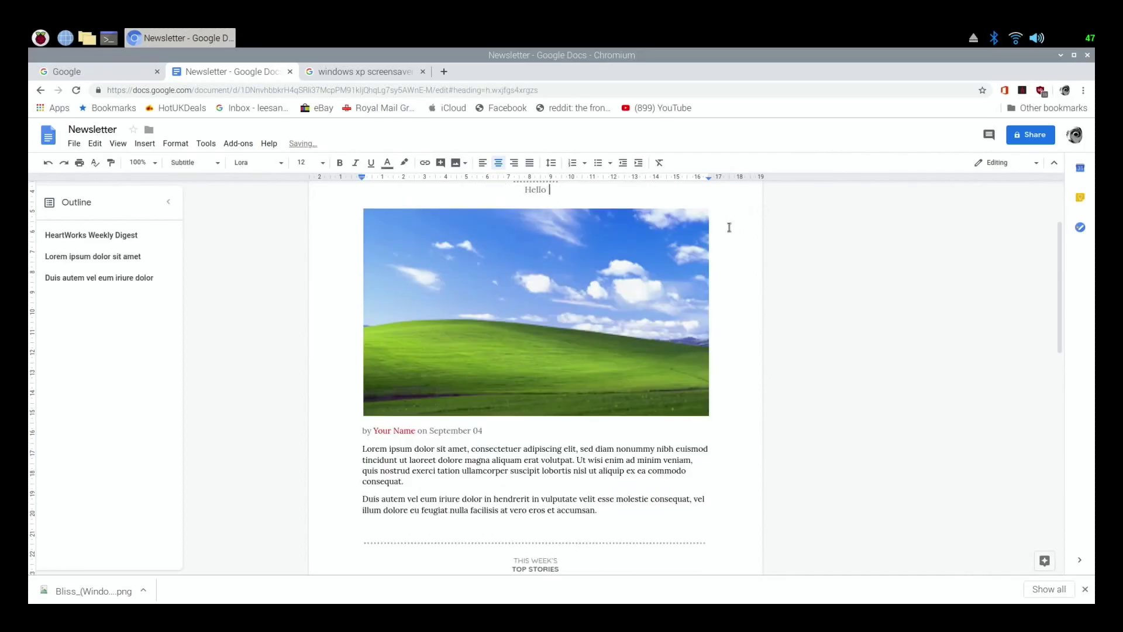
pyautogui.write('llo testing google docs')
pyautogui.press('Return')
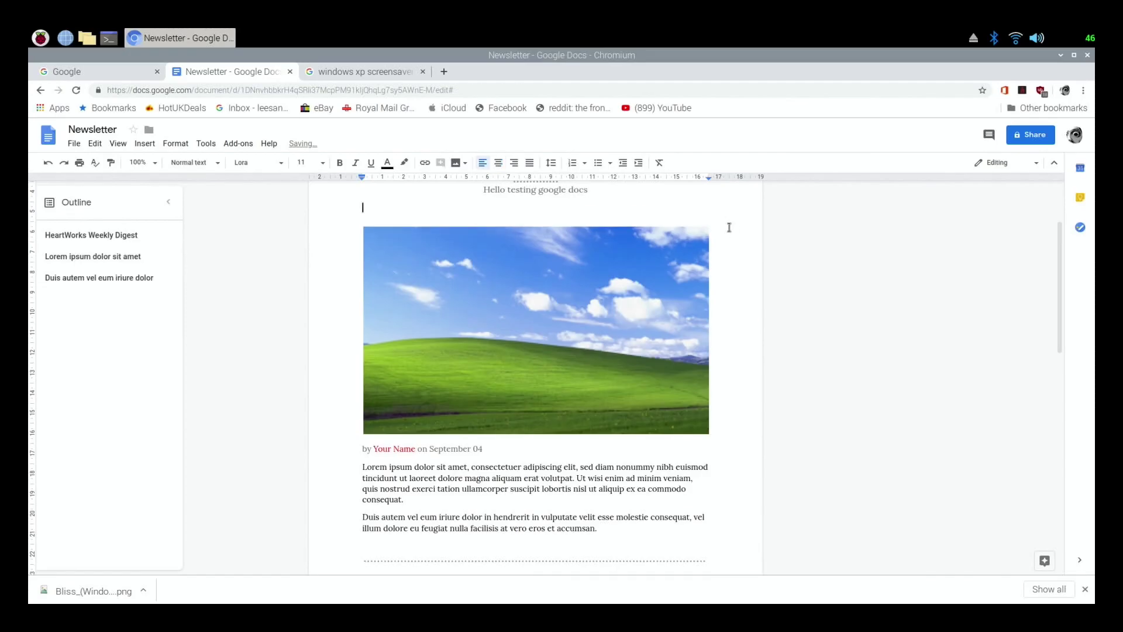
pyautogui.scroll(-1, 503, 380)
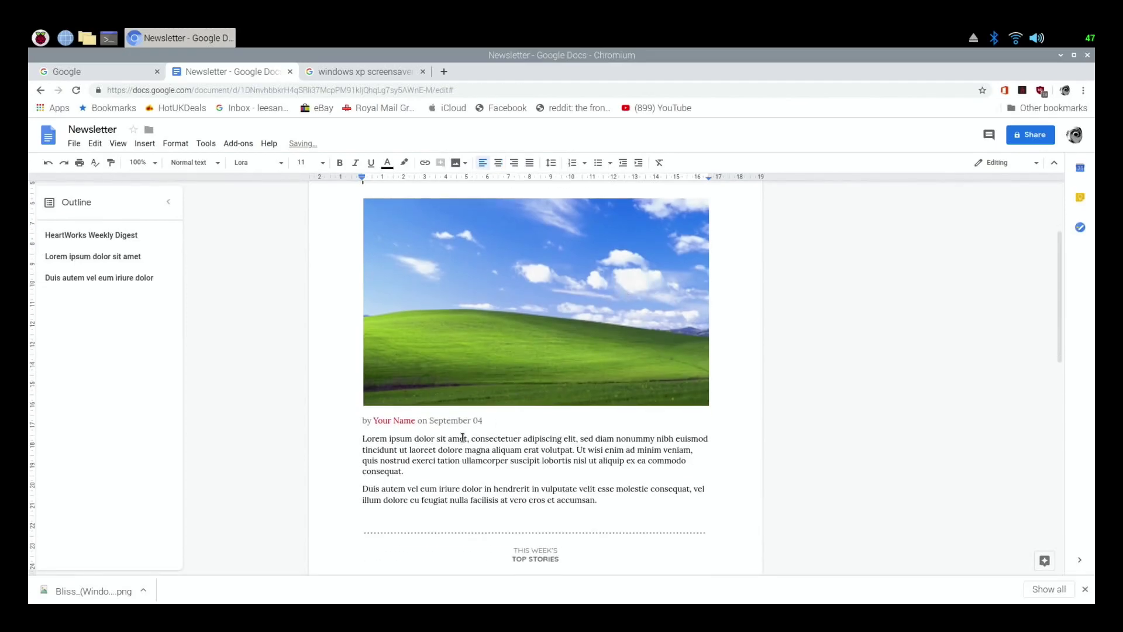
# Step: Look up definitions of 'ipsum' and 'ullamcorper' in the first paragraph
pyautogui.doubleClick(397, 439)
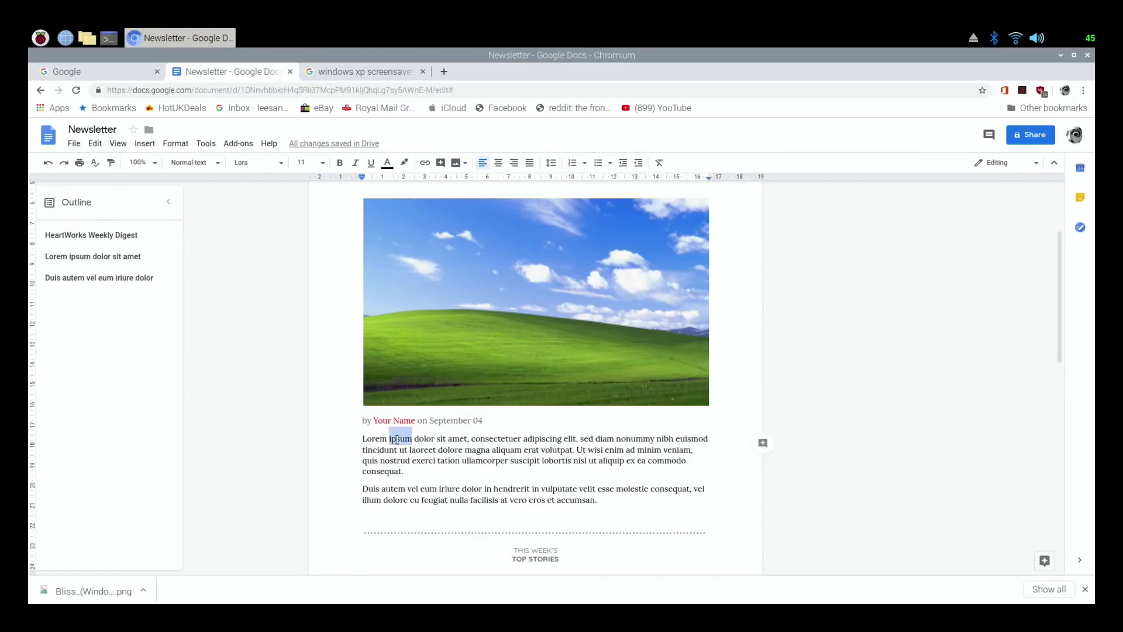
pyautogui.rightClick(397, 439)
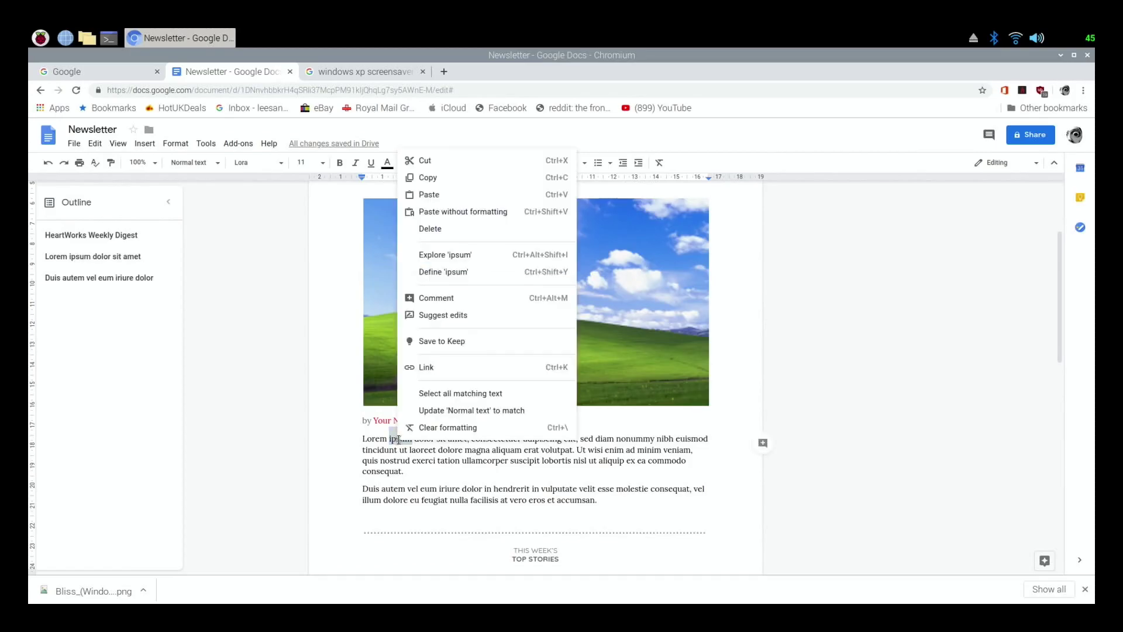
pyautogui.click(441, 272)
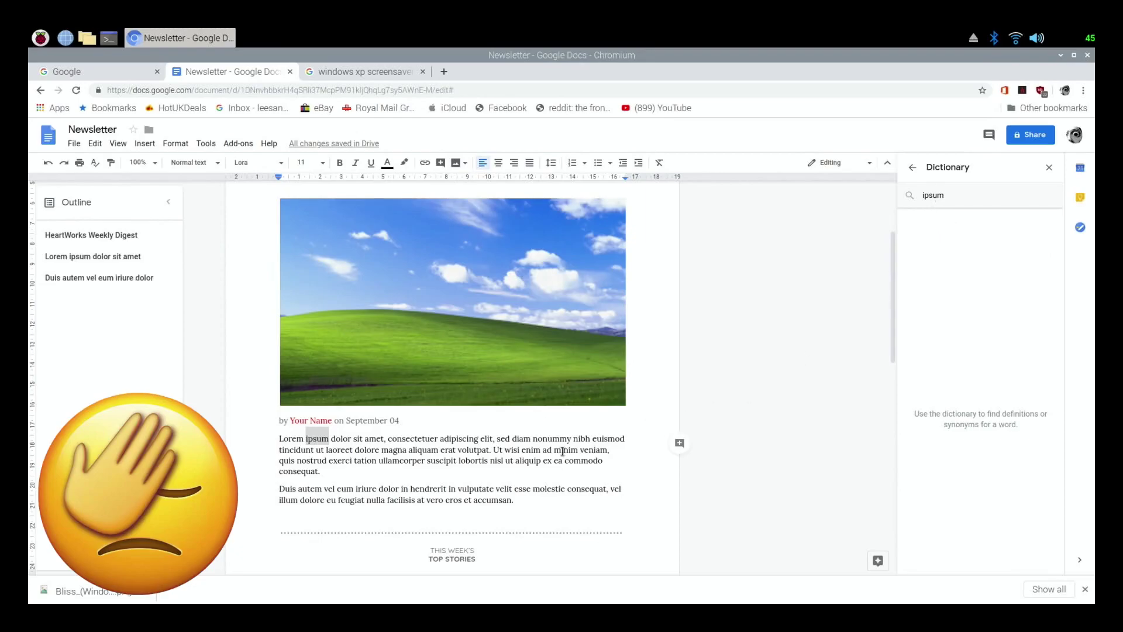
pyautogui.click(388, 458)
pyautogui.moveTo(379, 463); pyautogui.dragTo(416, 461)
pyautogui.rightClick(422, 463)
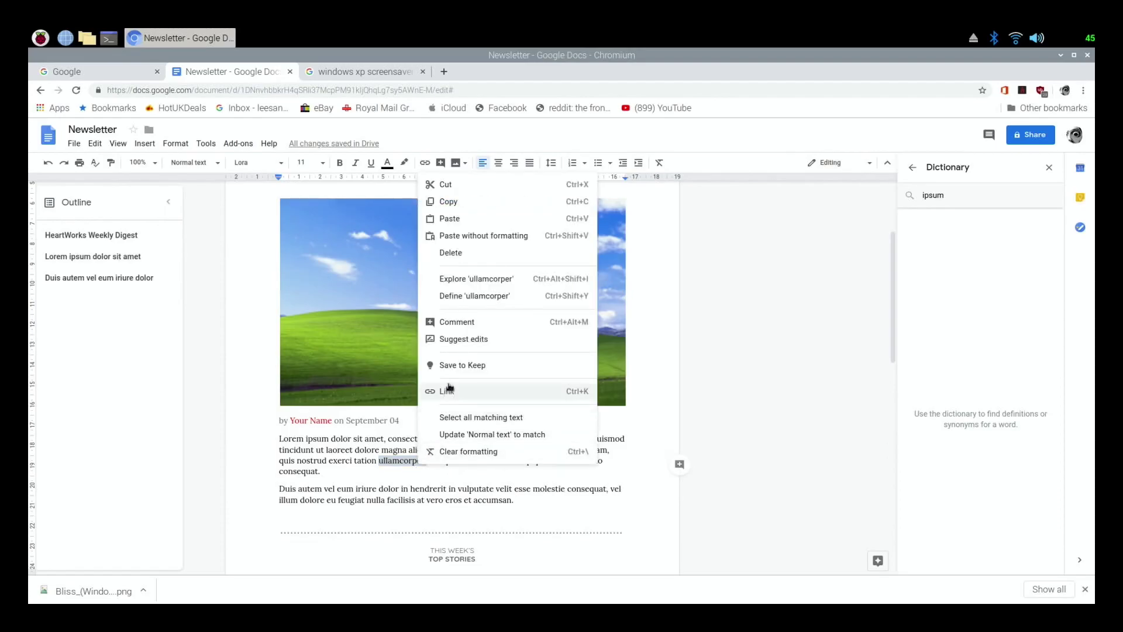
pyautogui.click(459, 300)
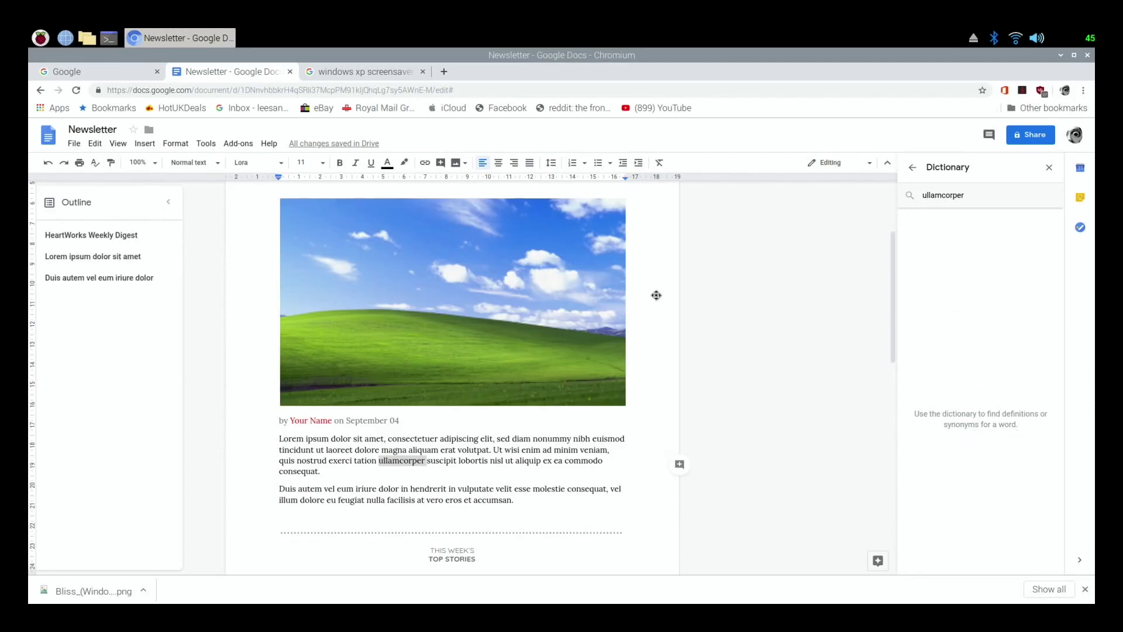
# Step: Look up the definition of 'testing' in the subtitle
pyautogui.scroll(3, 438, 390)
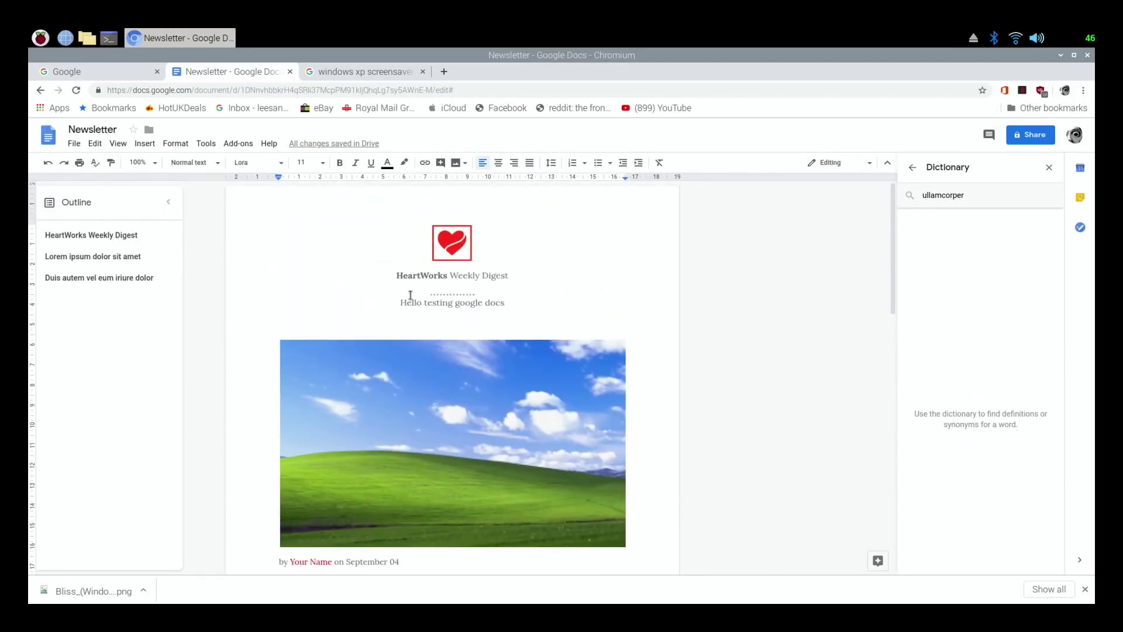
pyautogui.doubleClick(436, 302)
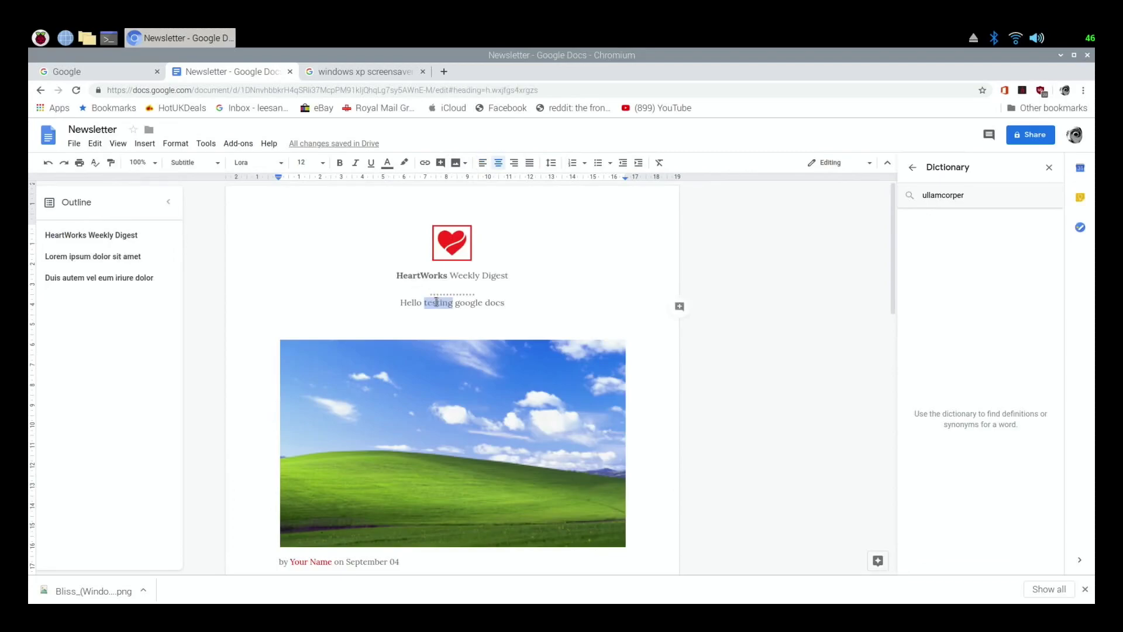
pyautogui.rightClick(435, 302)
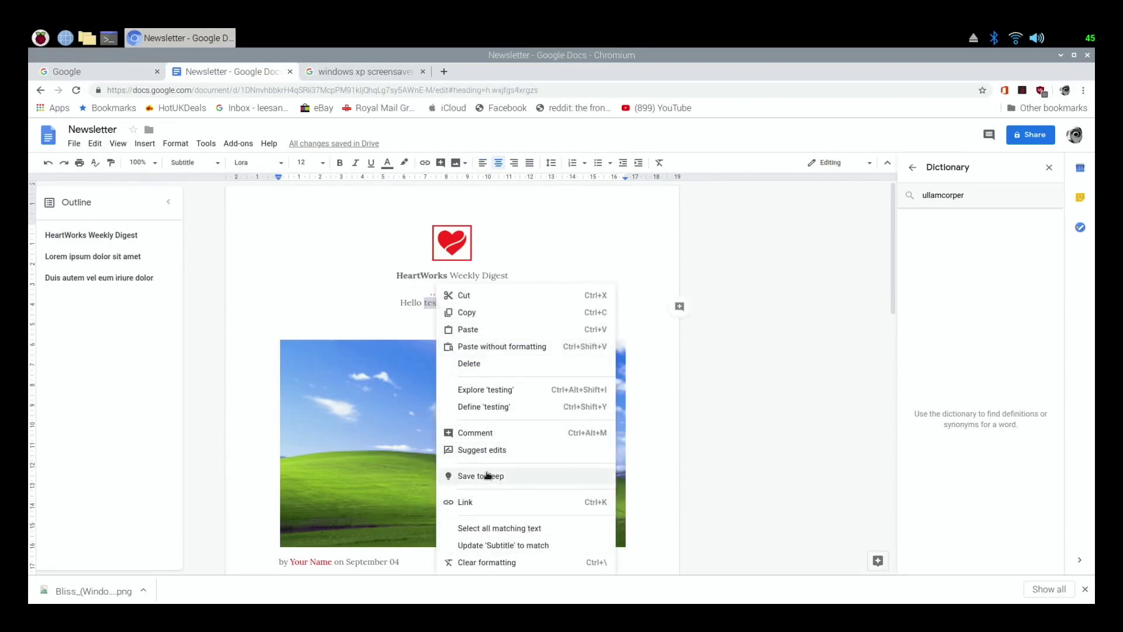
pyautogui.click(504, 407)
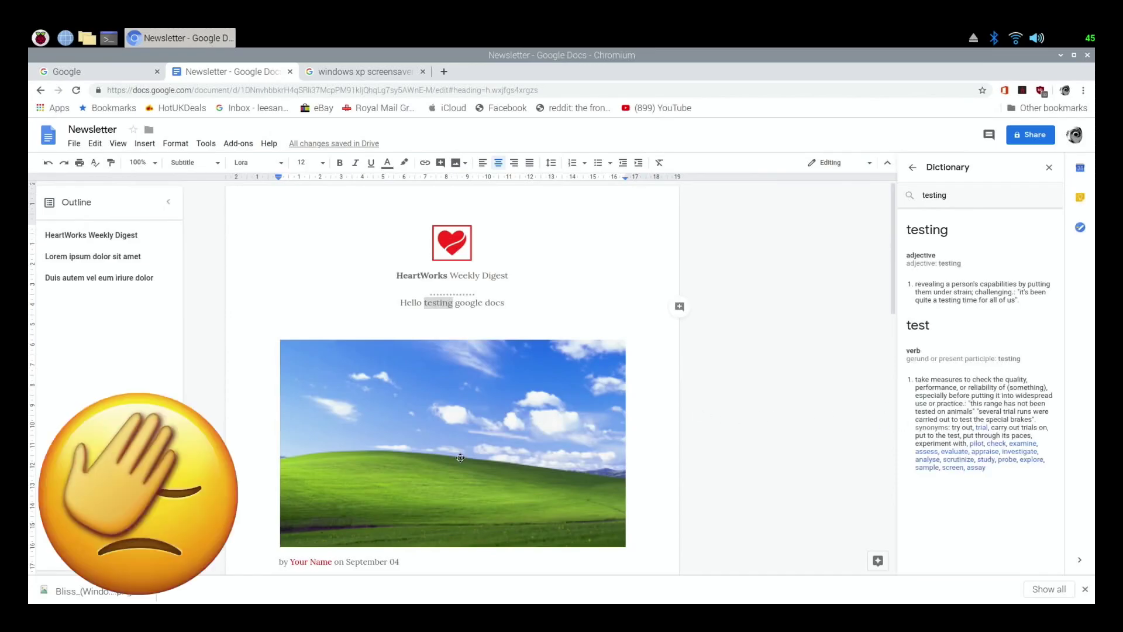
pyautogui.scroll(-3, 460, 459)
pyautogui.scroll(3, 460, 458)
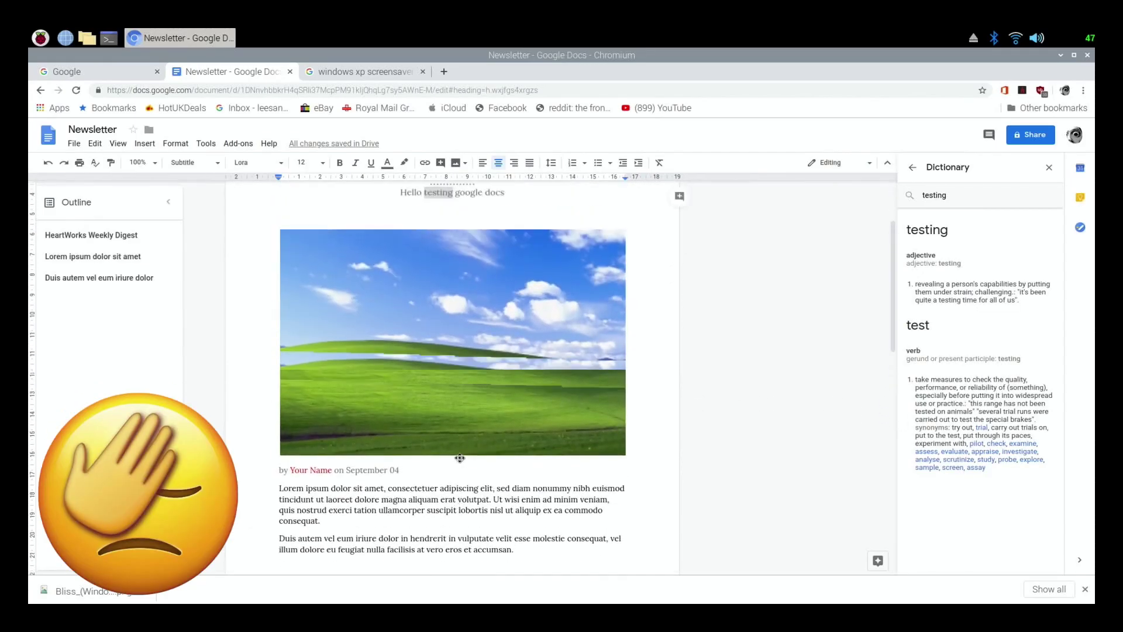
pyautogui.scroll(1, 318, 304)
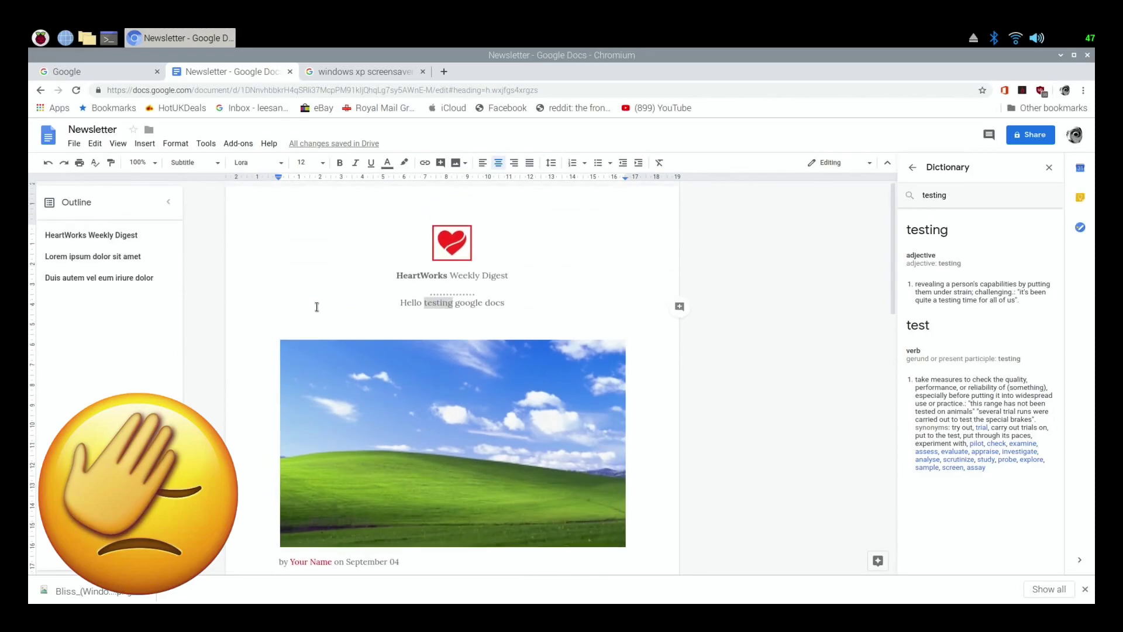
# Step: Start PowerPoint from the Office apps list and create a presentation with the Atlas theme
pyautogui.click(1005, 91)
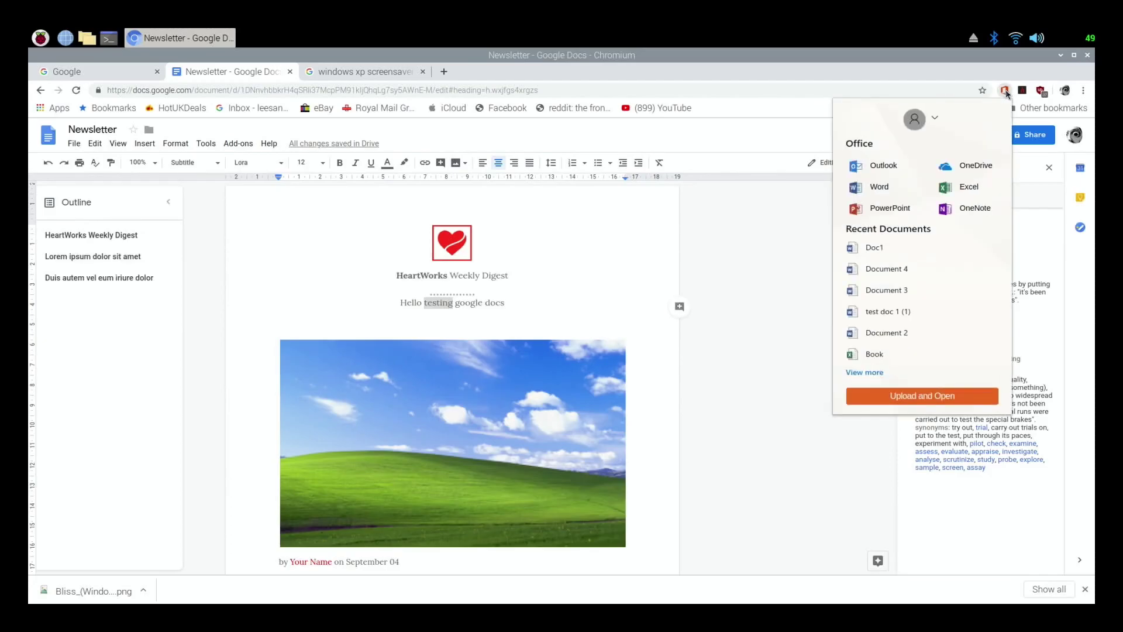
pyautogui.click(878, 210)
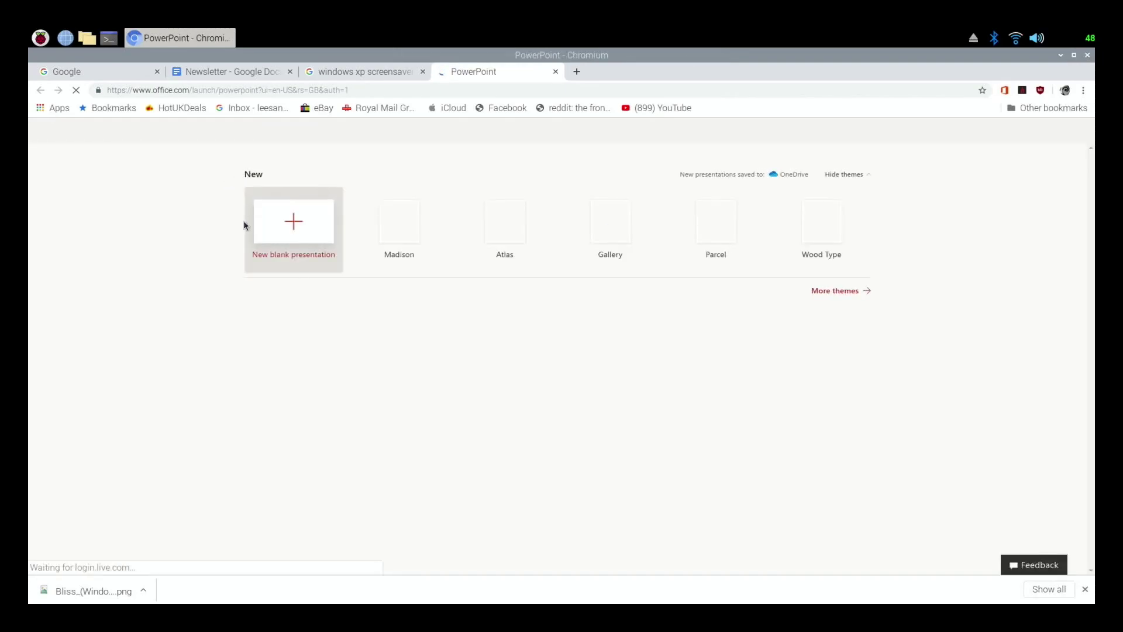
pyautogui.click(502, 227)
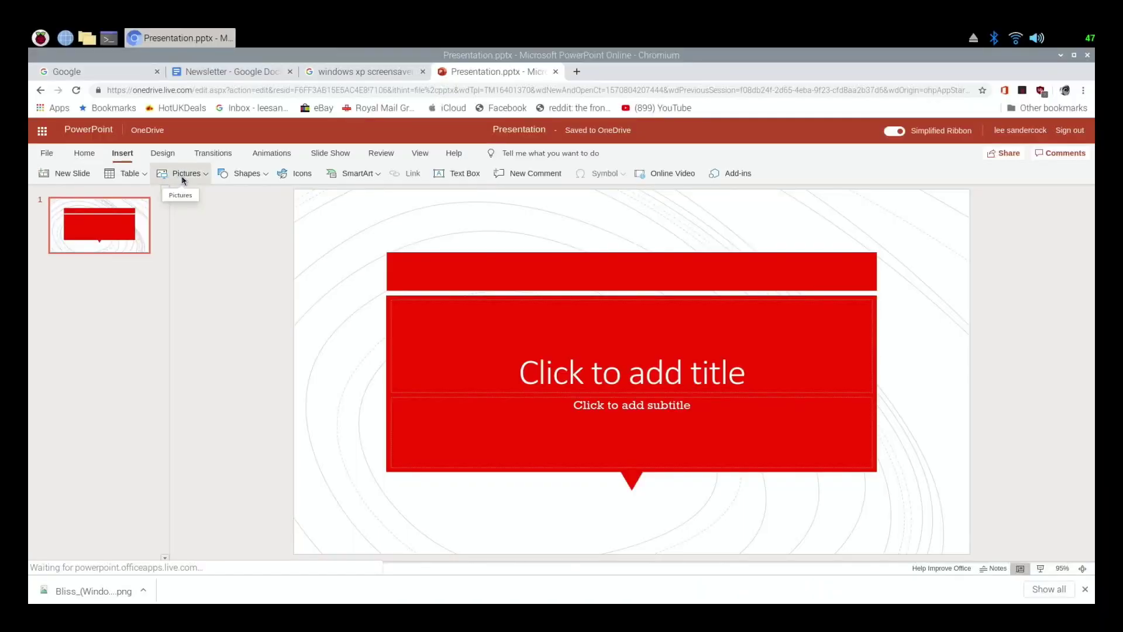
# Step: Insert leepspvideo.jpeg from this device and move it to the slide's top-right corner
pyautogui.click(283, 164)
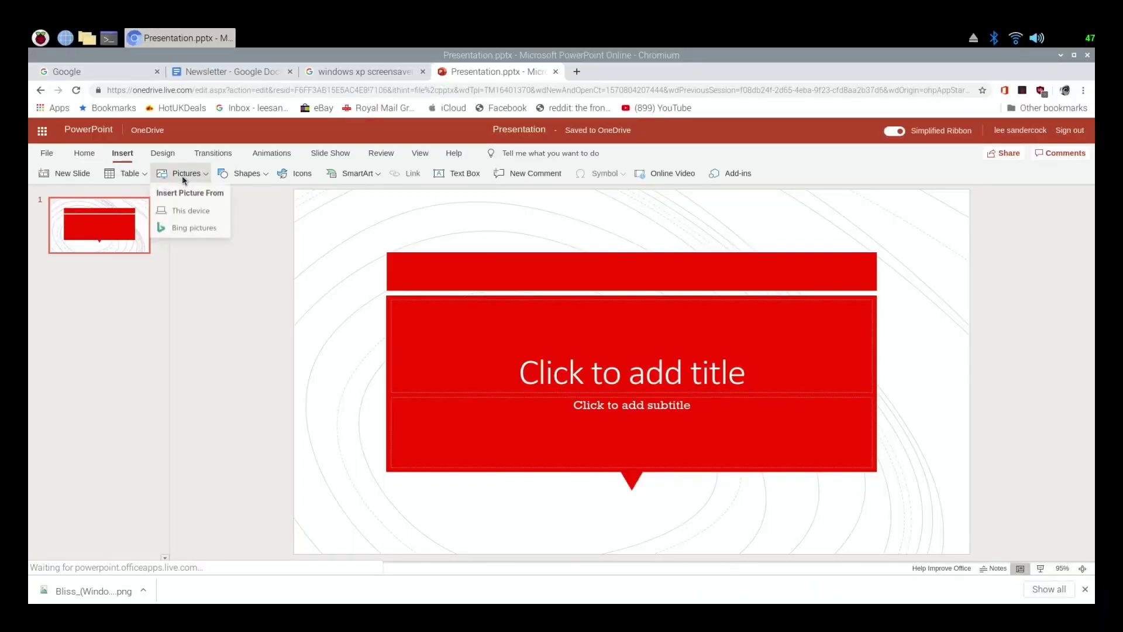
pyautogui.click(183, 213)
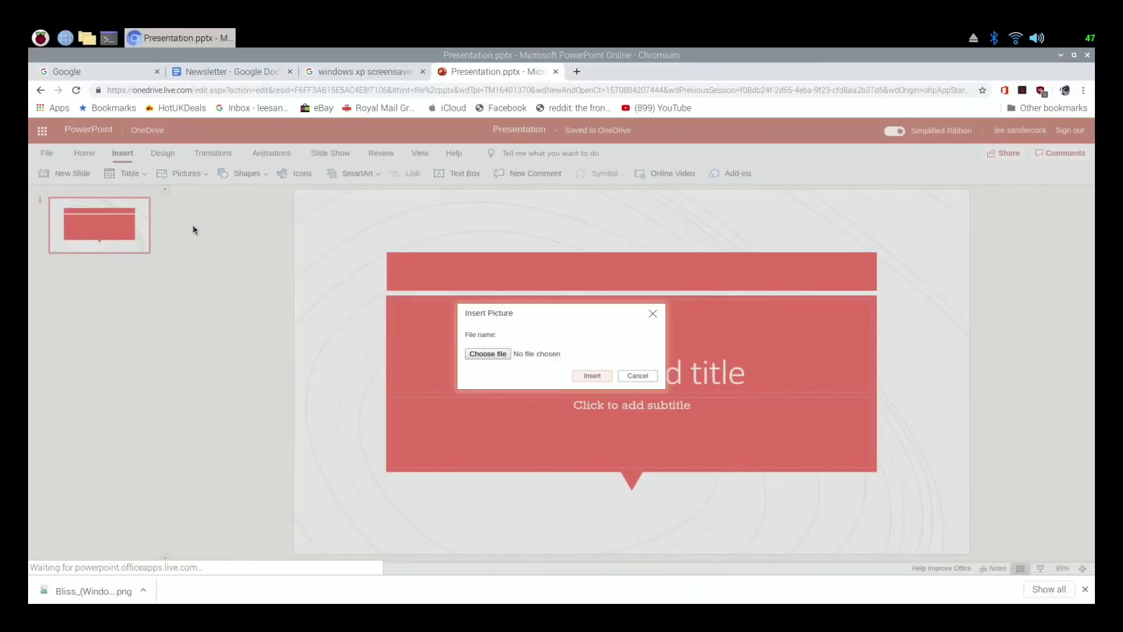
pyautogui.click(493, 354)
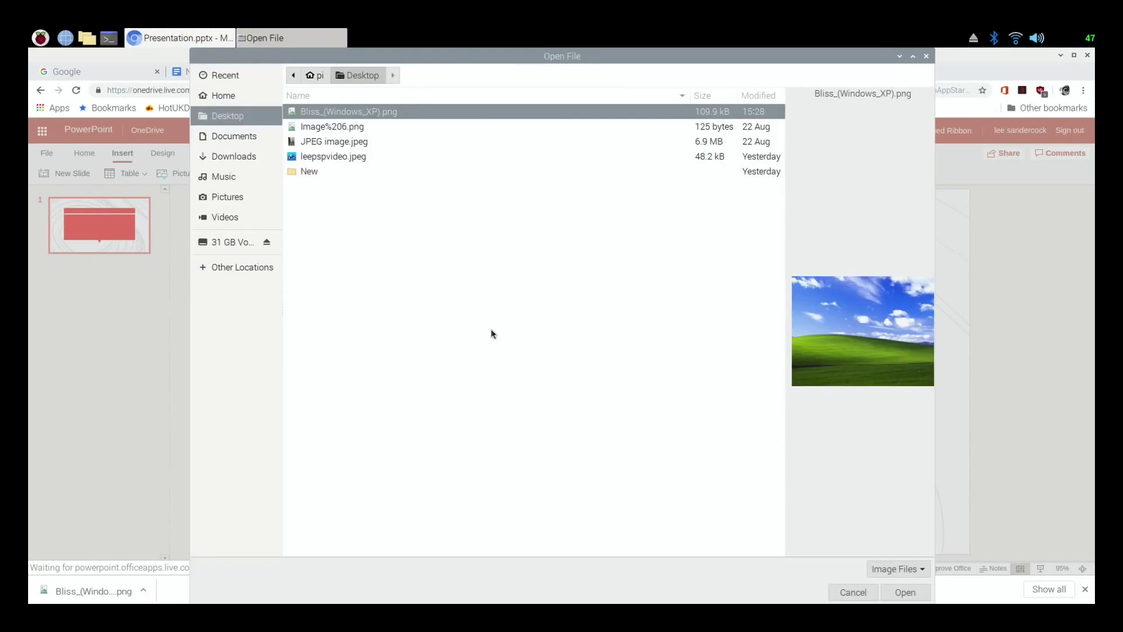
pyautogui.doubleClick(329, 157)
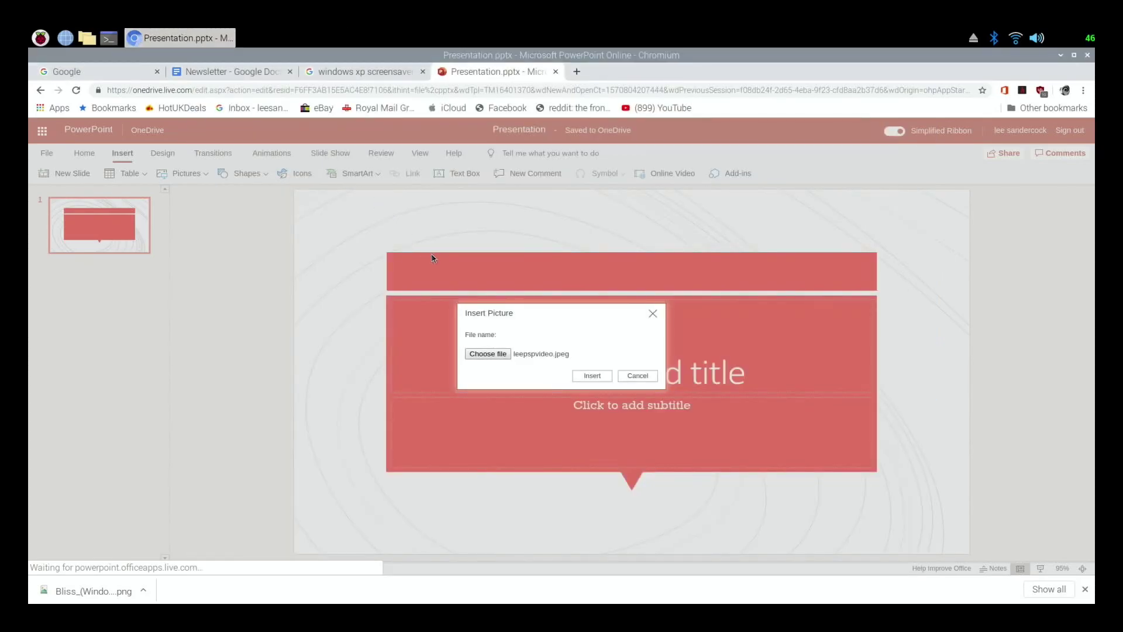
pyautogui.click(604, 376)
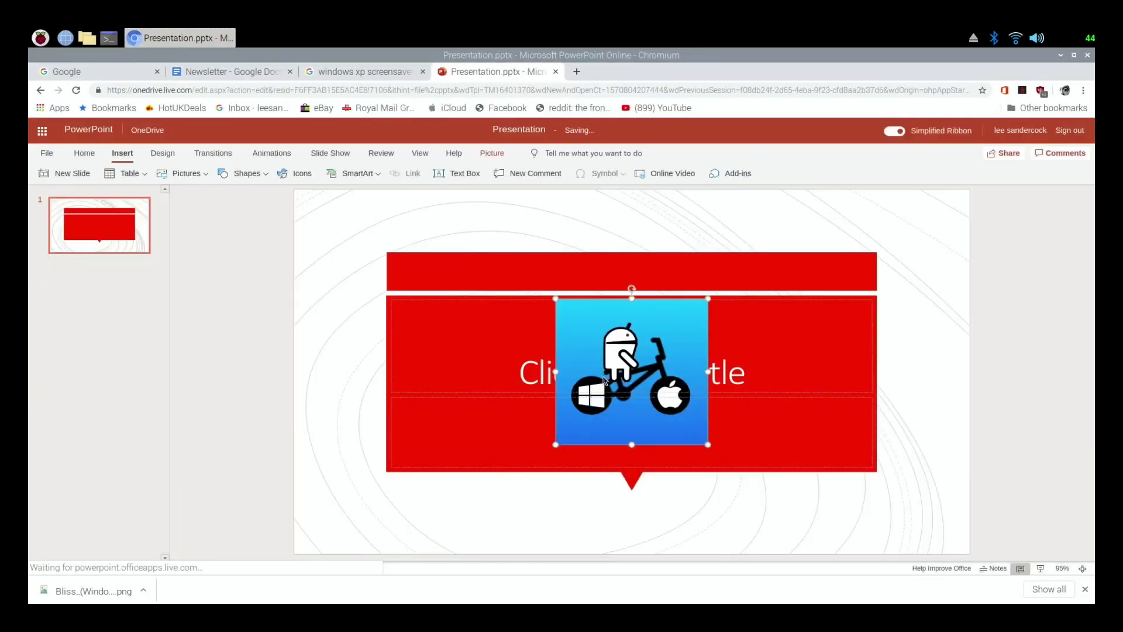
pyautogui.moveTo(631, 347); pyautogui.dragTo(488, 310)
pyautogui.moveTo(574, 309); pyautogui.dragTo(873, 250)
pyautogui.click(122, 153)
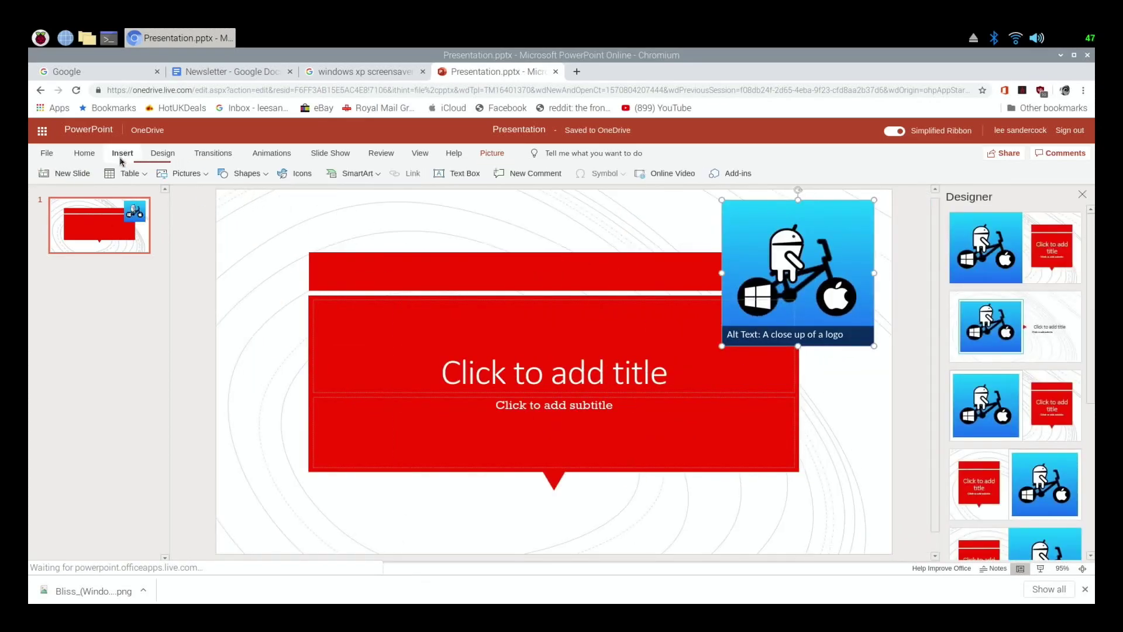
# Step: Insert the first Bing result for 'tiger' and move it to the slide's top-left corner
pyautogui.click(167, 173)
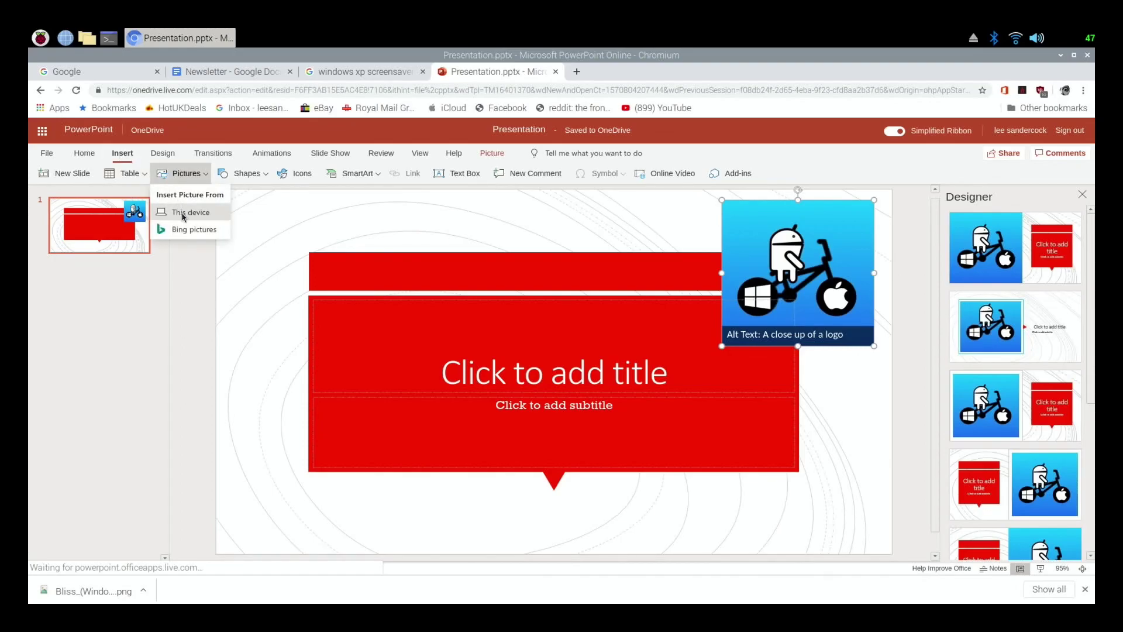
pyautogui.click(186, 229)
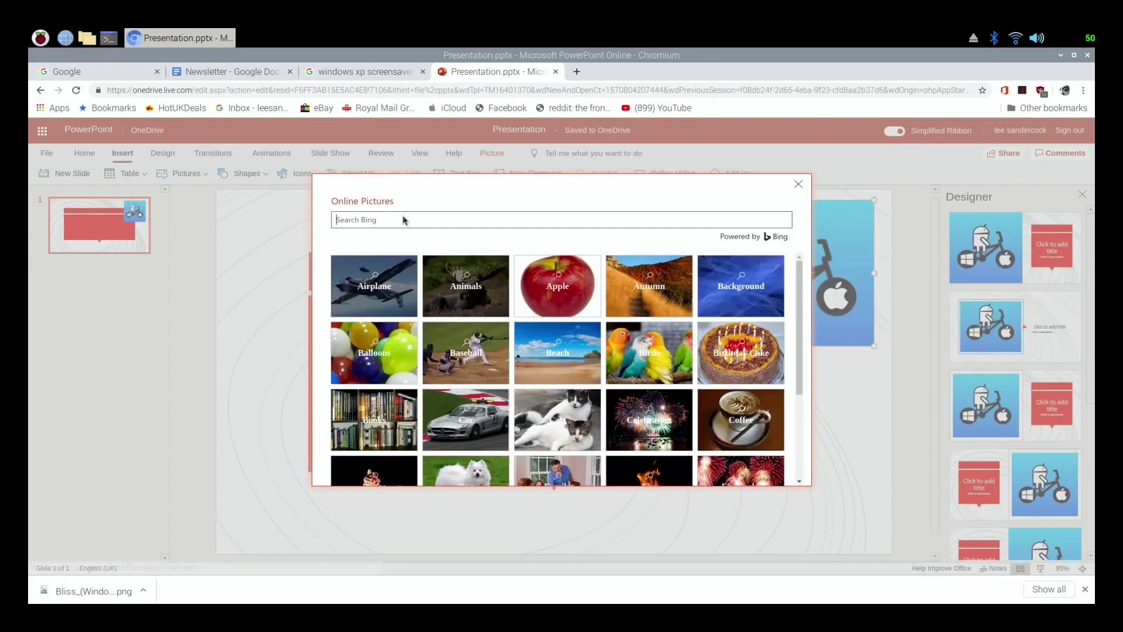
pyautogui.write('tiger')
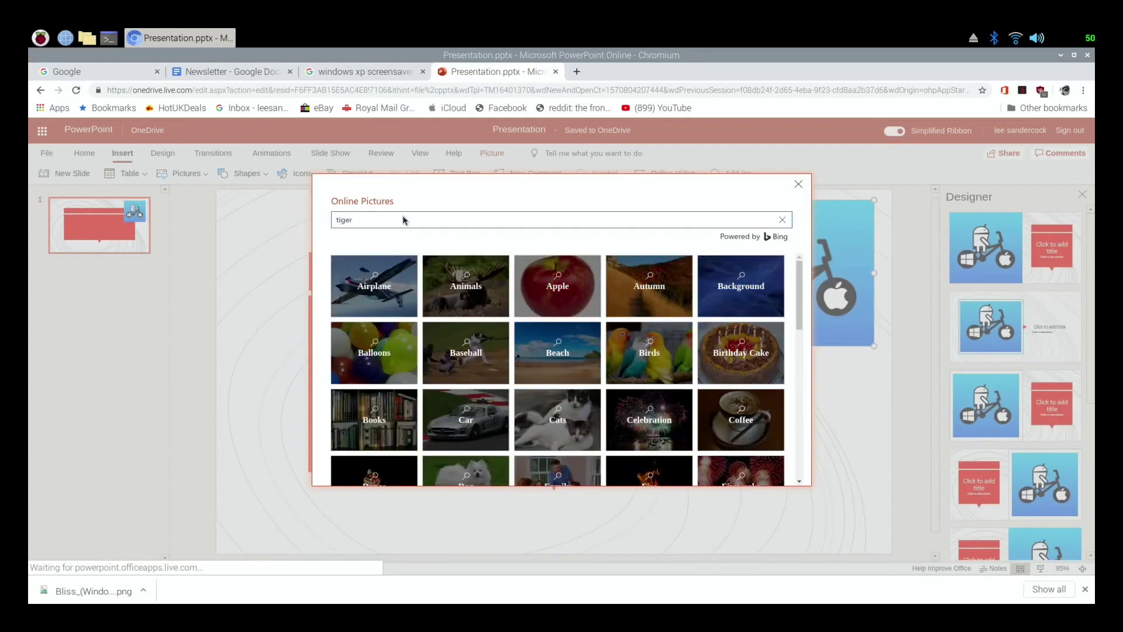
pyautogui.press('Return')
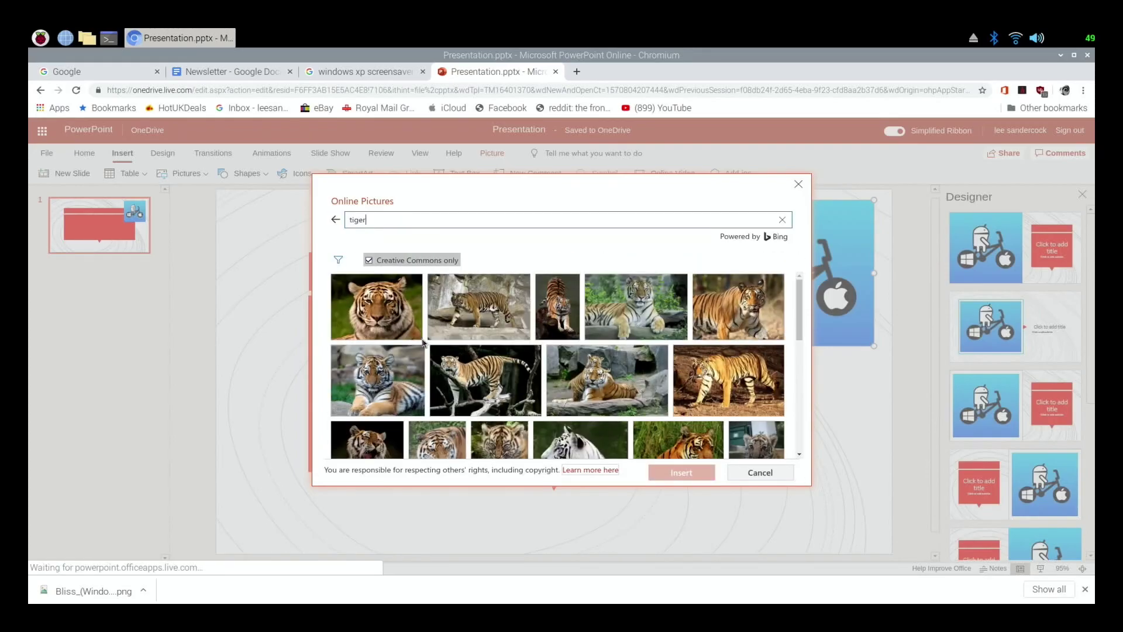
pyautogui.click(386, 318)
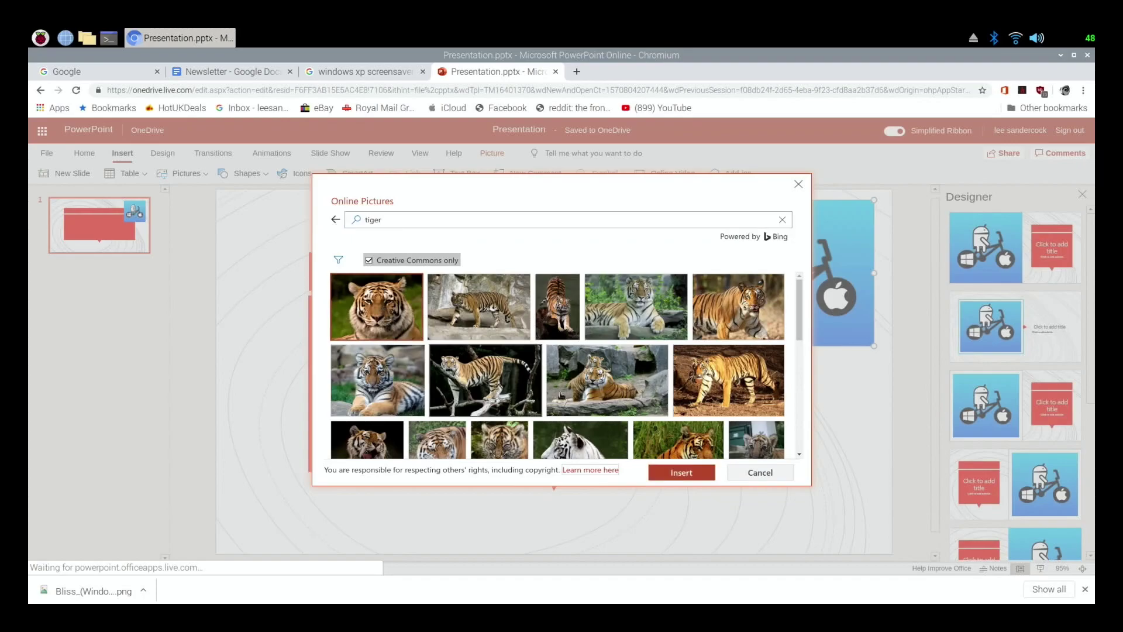
pyautogui.click(686, 476)
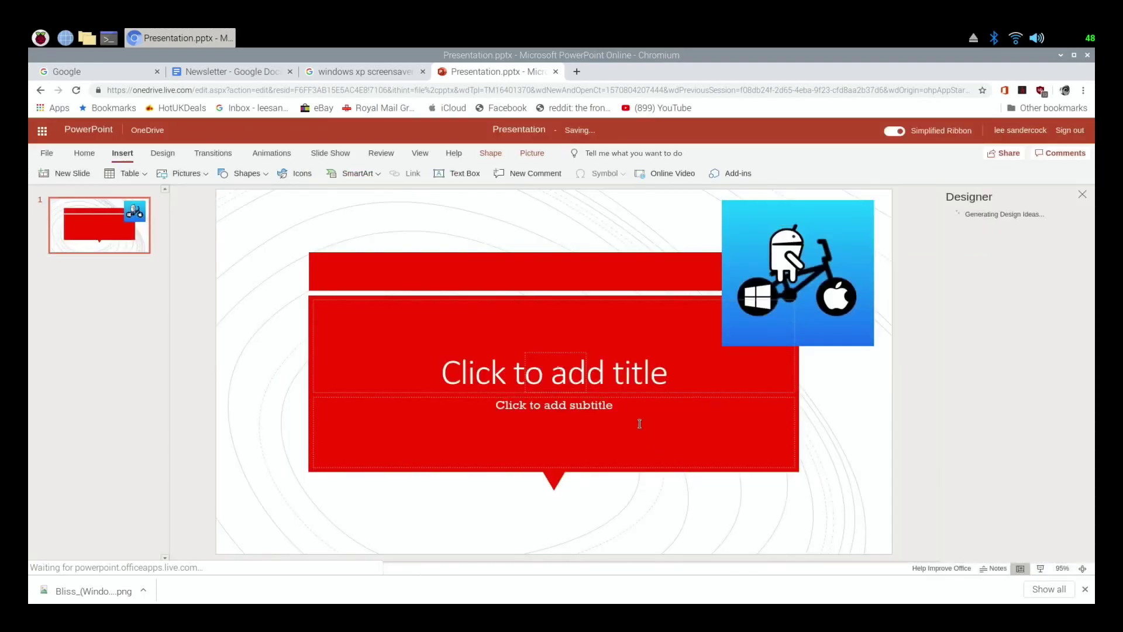
pyautogui.moveTo(520, 342); pyautogui.dragTo(292, 228)
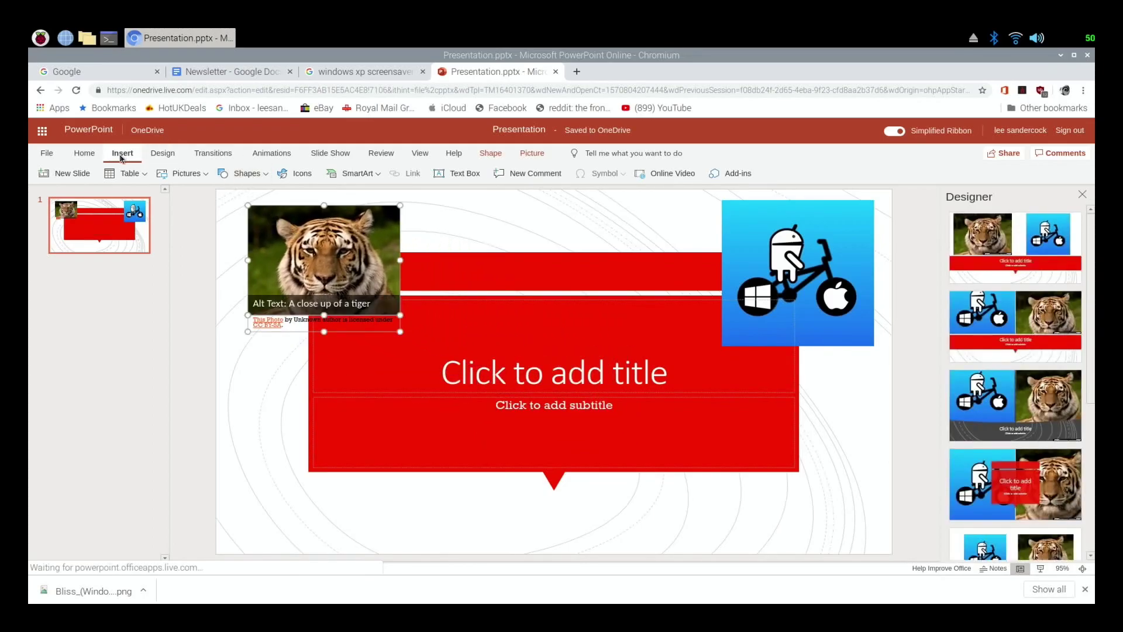
# Step: Insert the first Bing result for 'eiffel' and drag it left over the title box
pyautogui.click(183, 174)
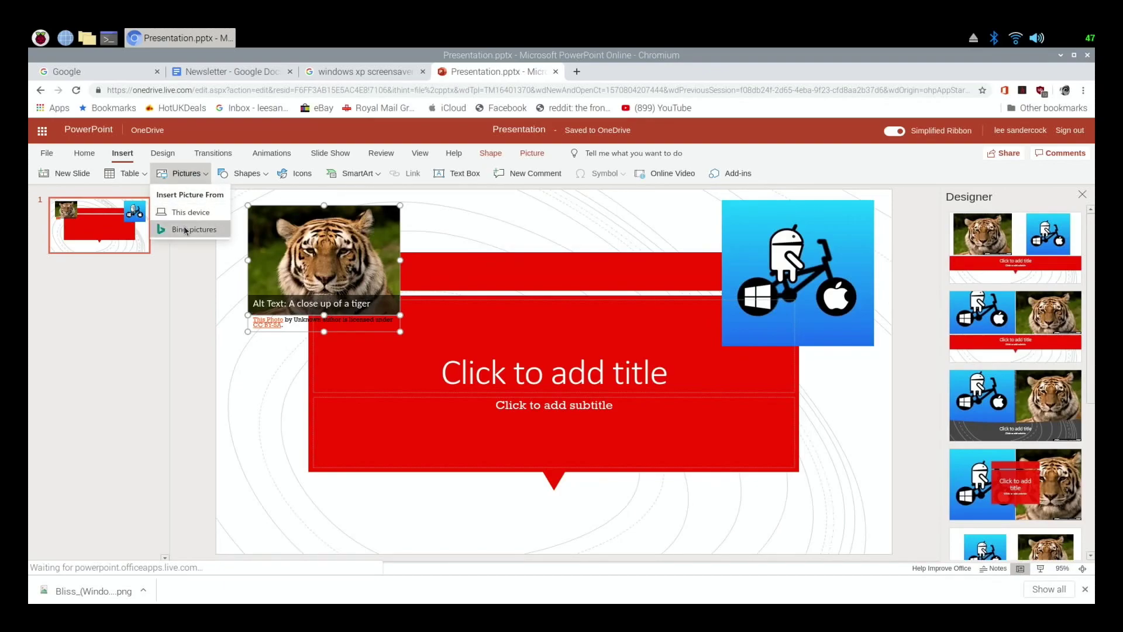
pyautogui.click(183, 229)
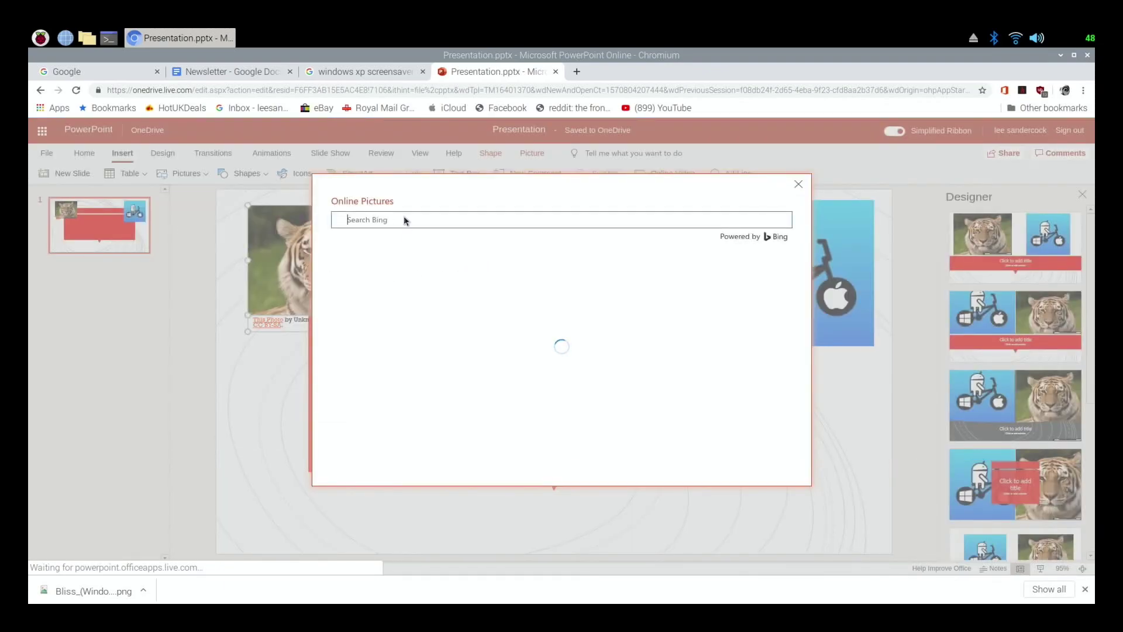
pyautogui.write('eiffel')
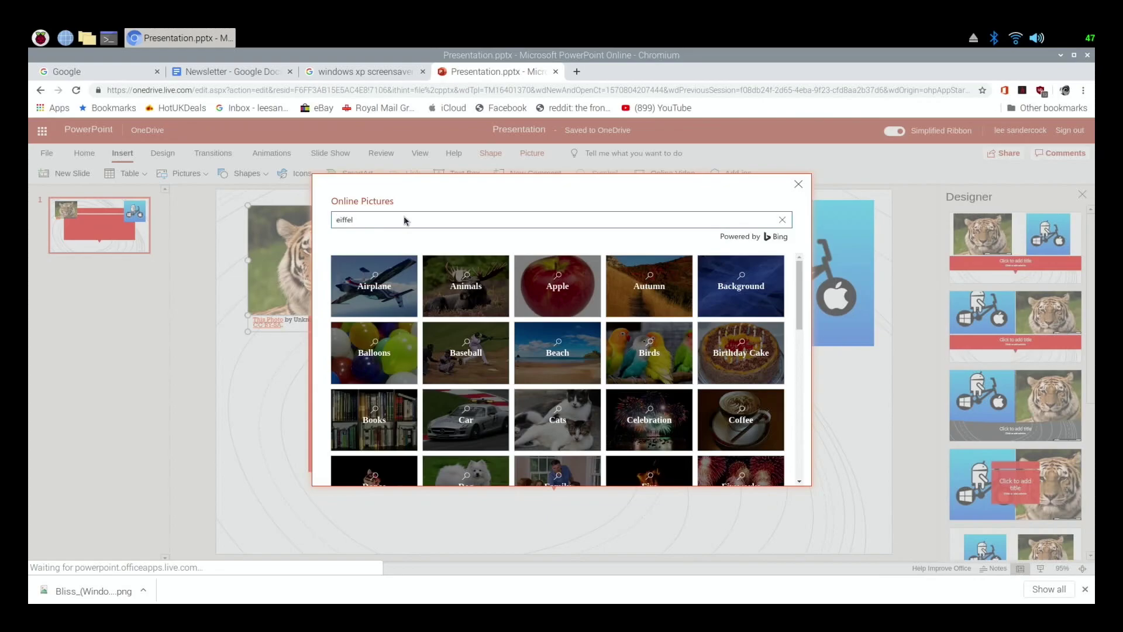
pyautogui.press('Return')
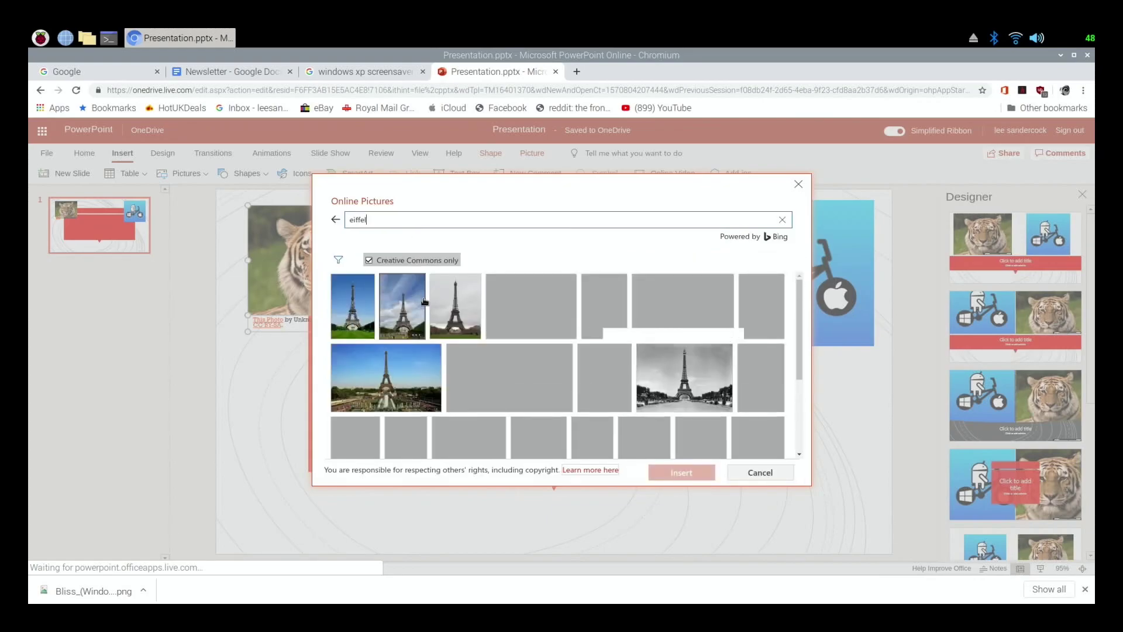
pyautogui.click(361, 310)
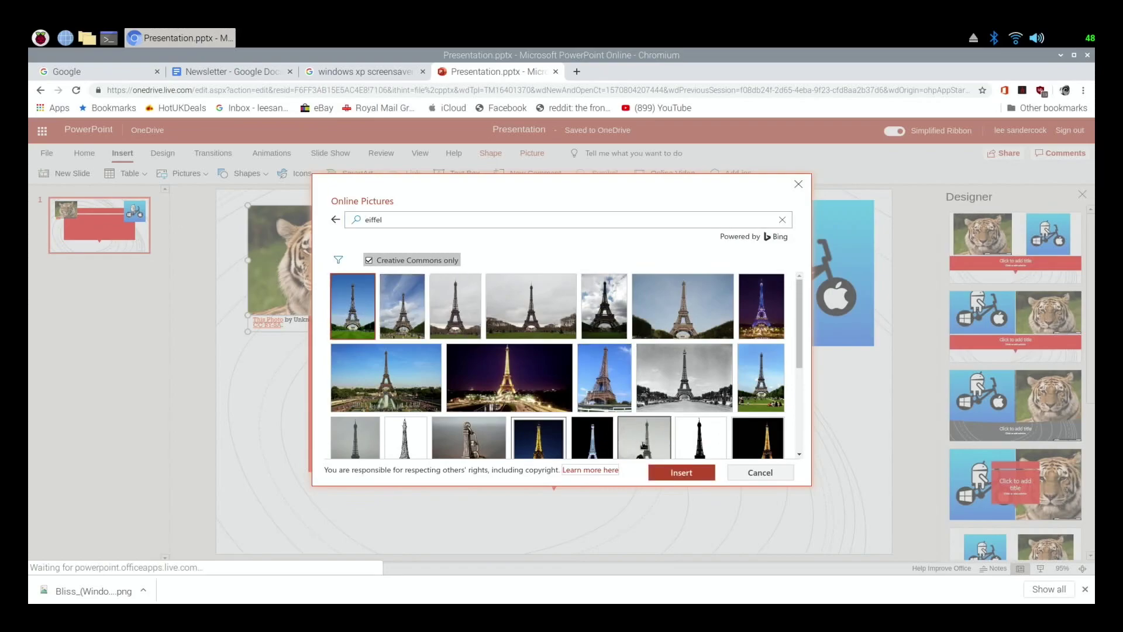
pyautogui.click(673, 473)
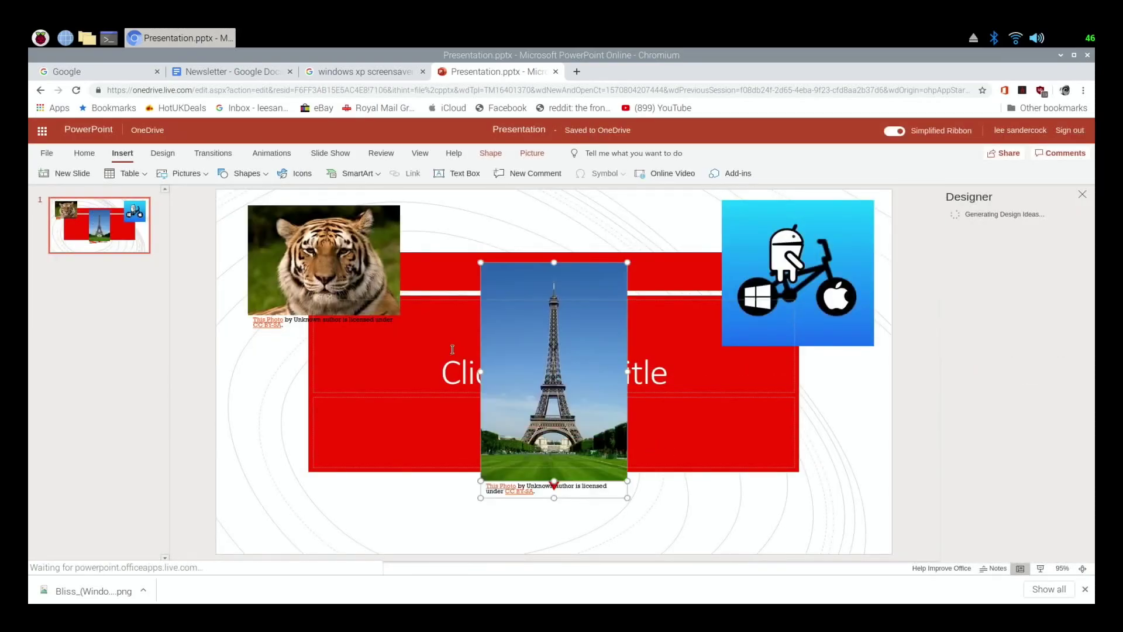
pyautogui.moveTo(566, 304); pyautogui.dragTo(421, 322)
# Step: Add a table to the slide, then change the design from teal to the dark theme
pyautogui.click(120, 173)
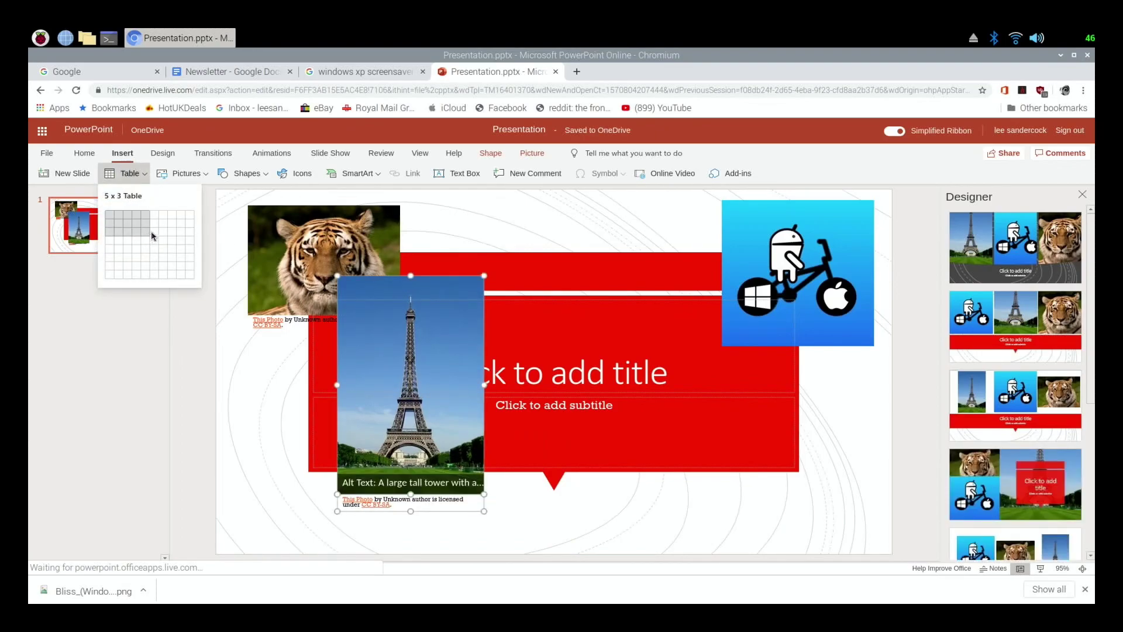
pyautogui.click(171, 255)
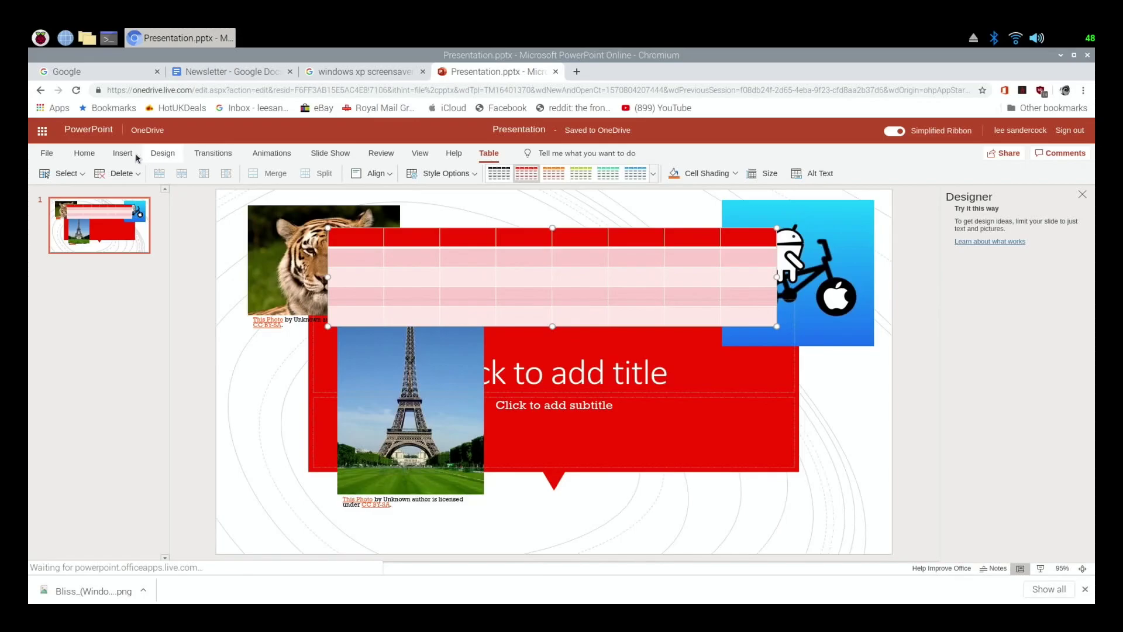
pyautogui.click(163, 153)
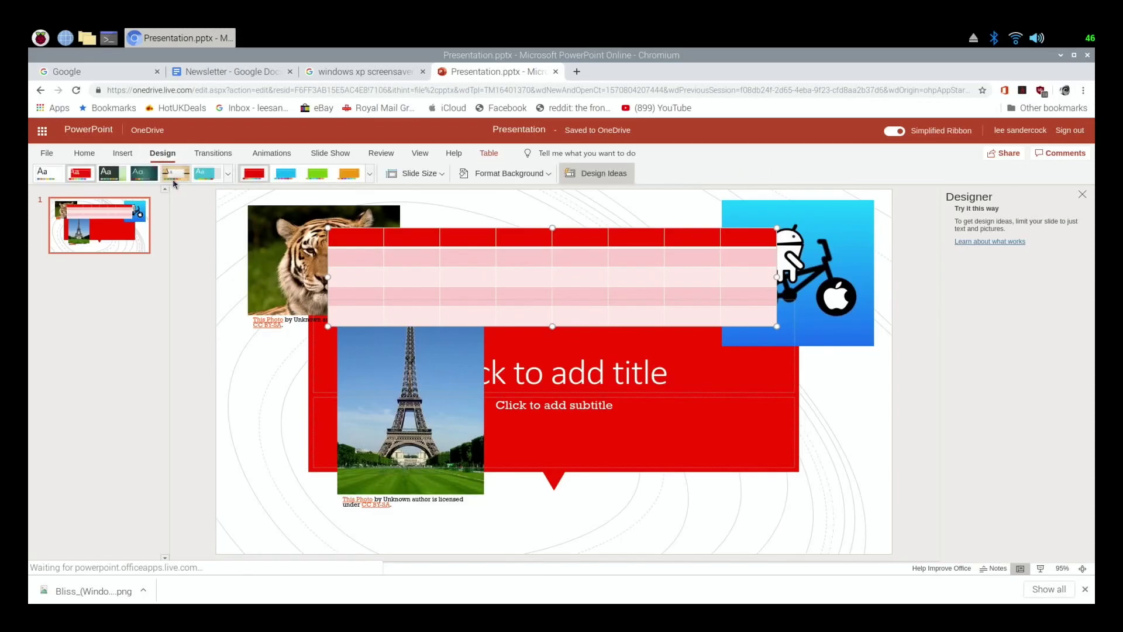
pyautogui.click(210, 175)
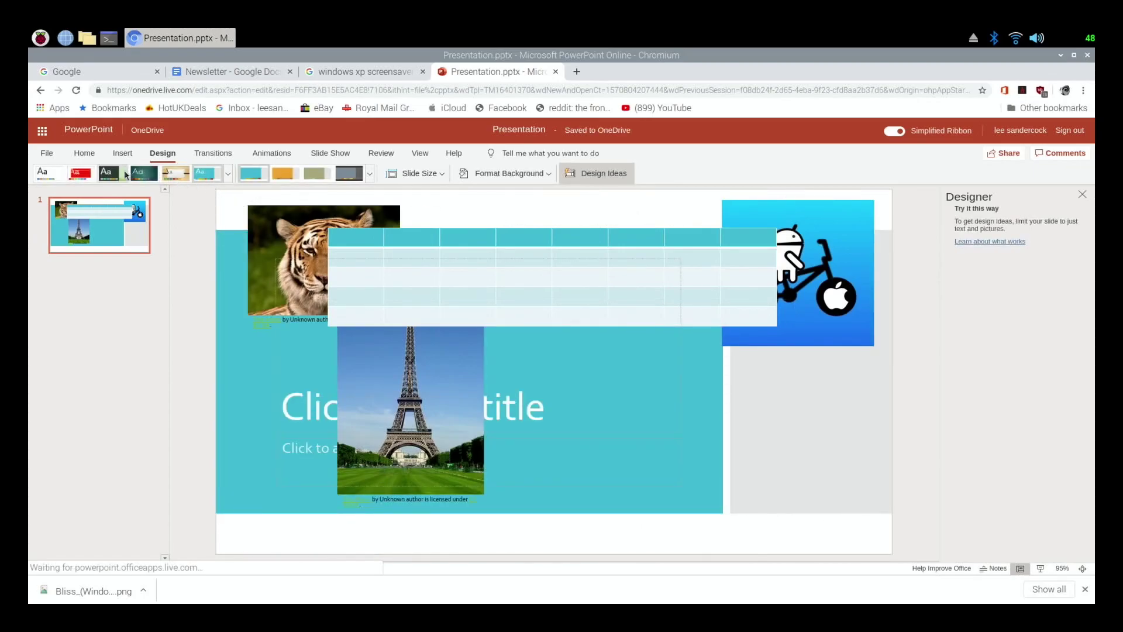
pyautogui.click(115, 176)
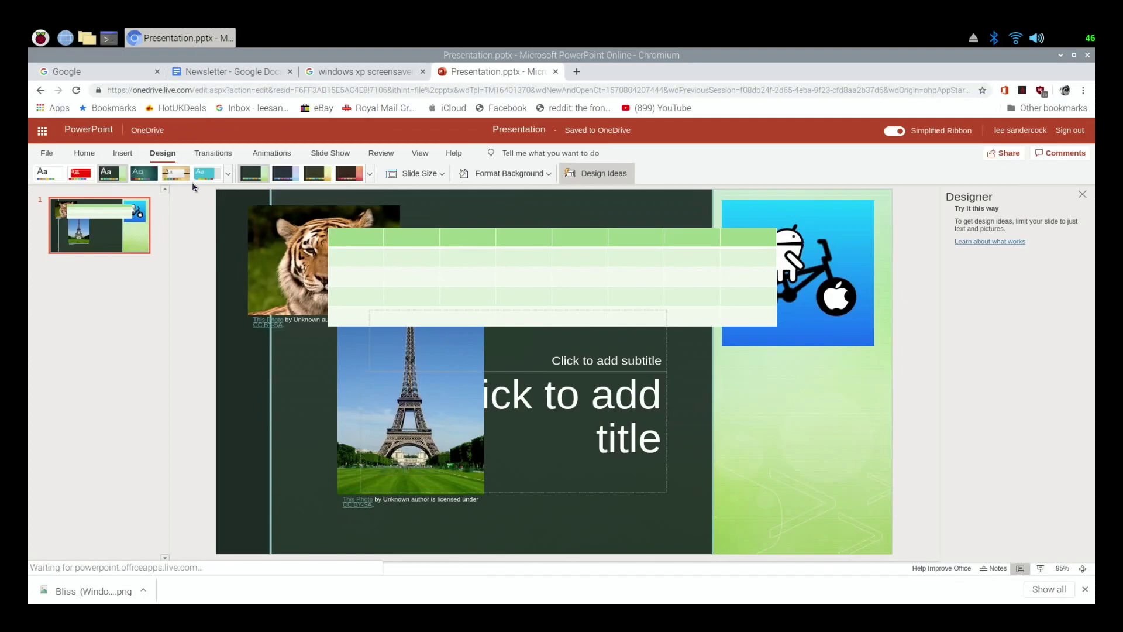
# Step: Insert a green block up-arrow shape and place it just below the bicycle picture
pyautogui.click(120, 153)
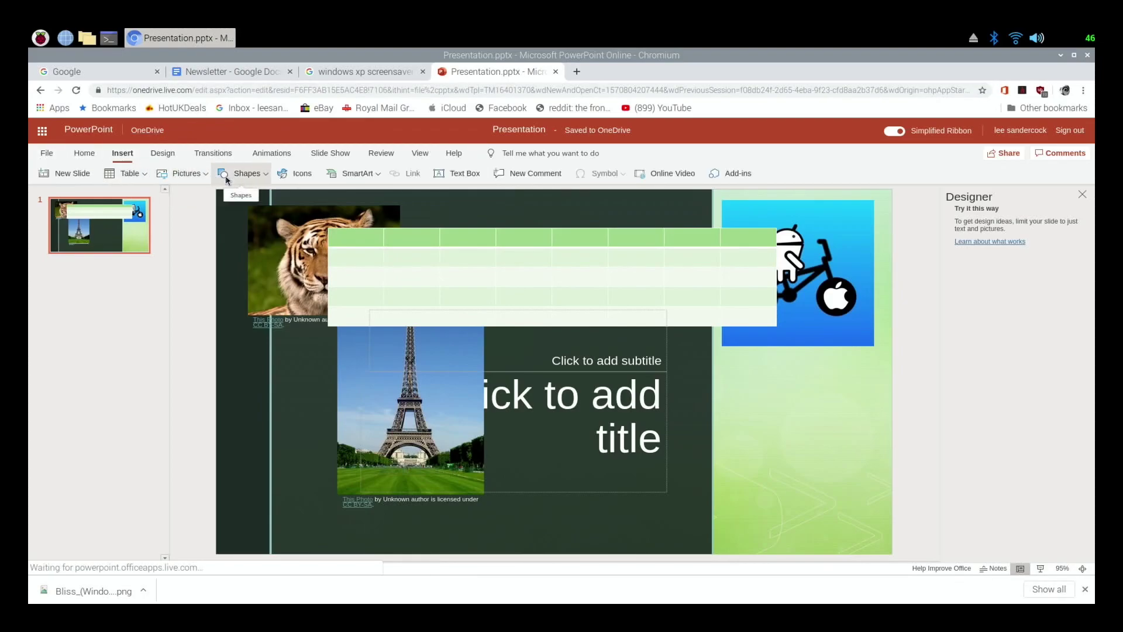
pyautogui.click(247, 175)
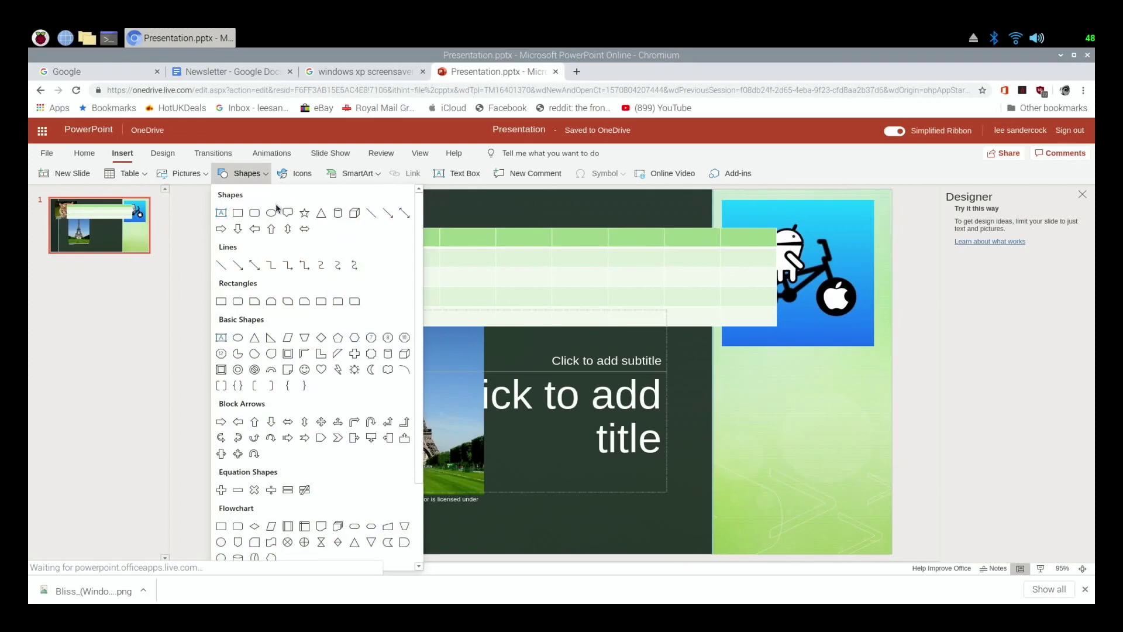
pyautogui.click(271, 230)
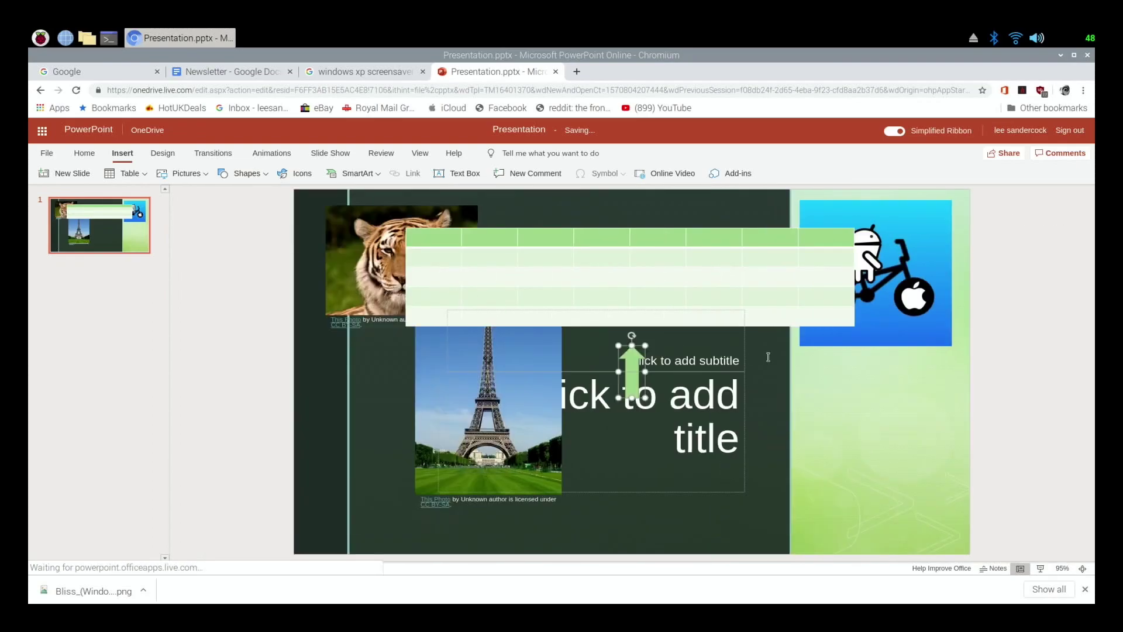
pyautogui.moveTo(664, 366); pyautogui.dragTo(909, 374)
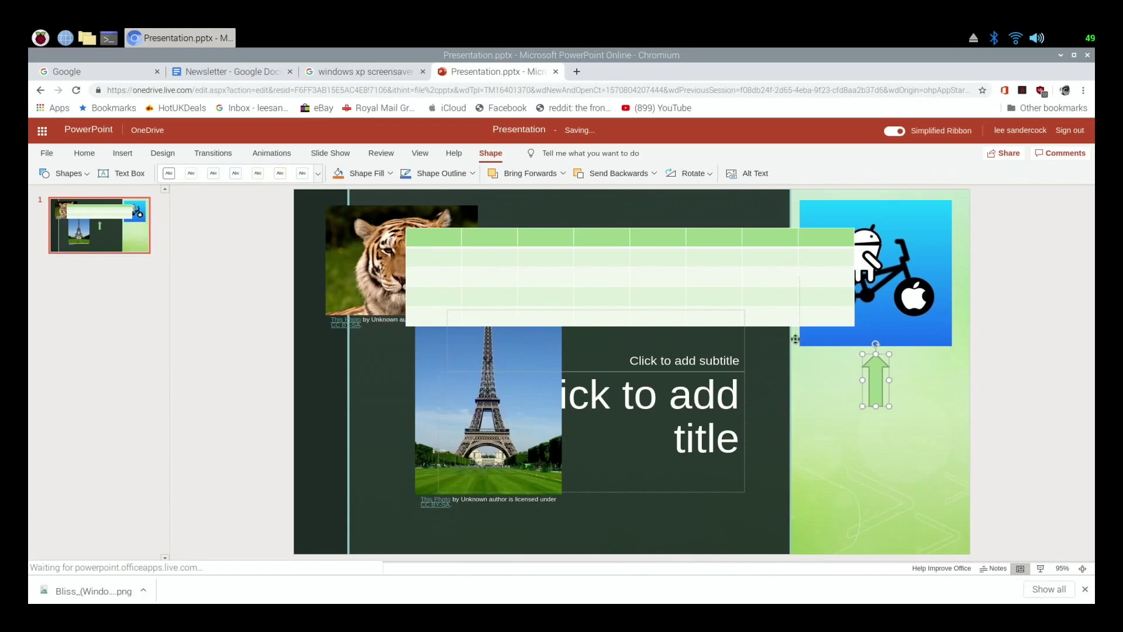
# Step: Select the empty table and search its right-click menus for a delete option
pyautogui.click(679, 257)
pyautogui.rightClick(680, 258)
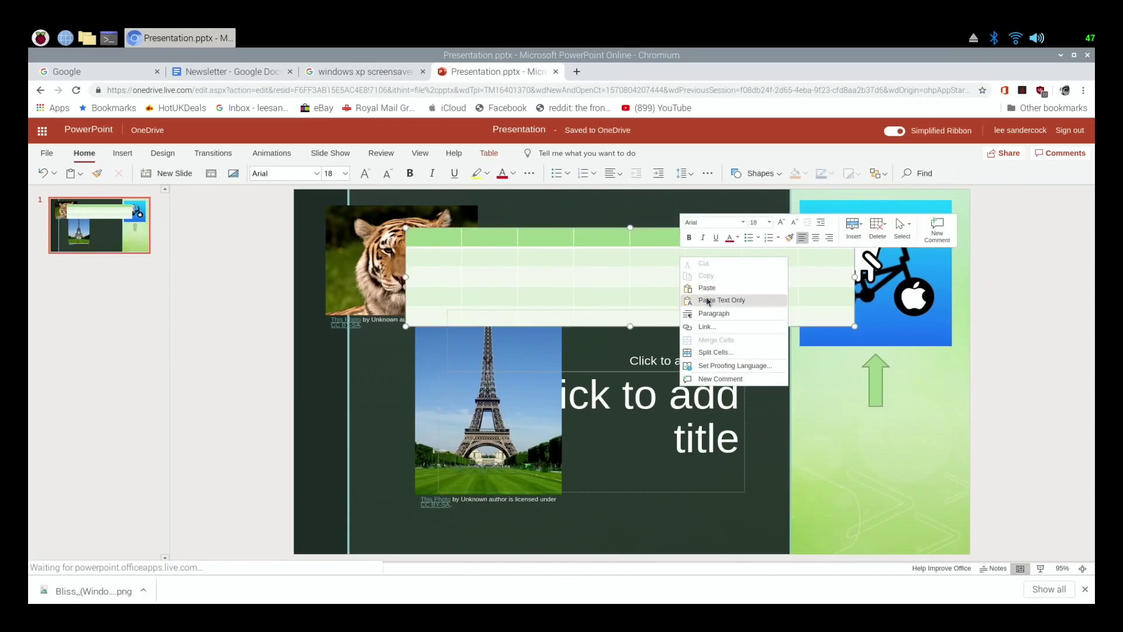
pyautogui.click(674, 275)
pyautogui.rightClick(702, 274)
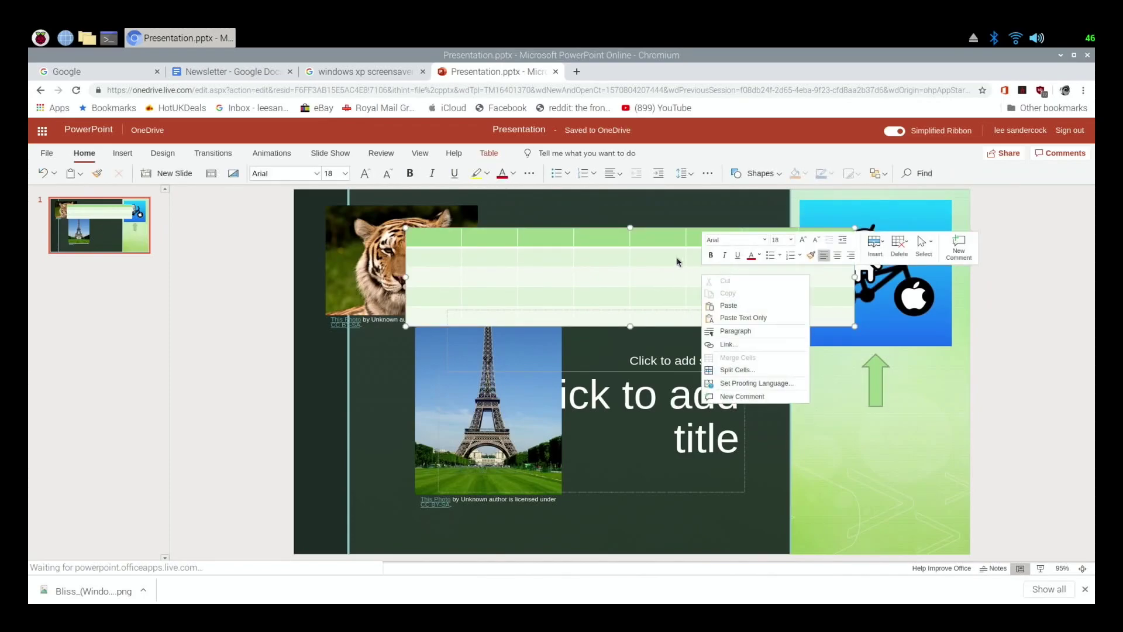
pyautogui.rightClick(622, 234)
pyautogui.click(617, 229)
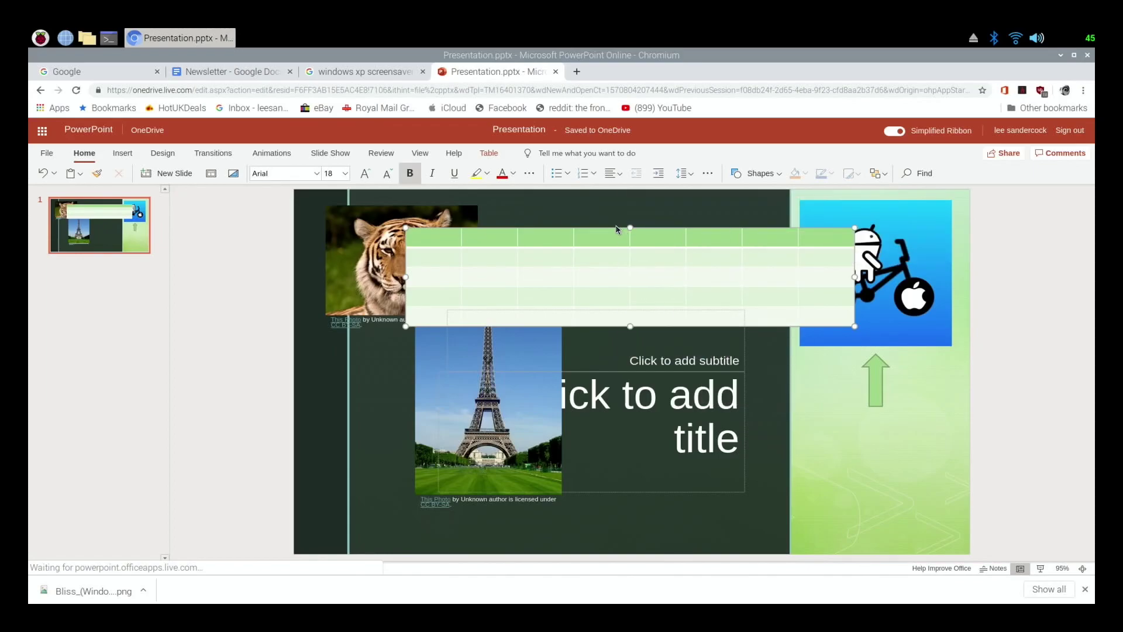
pyautogui.rightClick(618, 245)
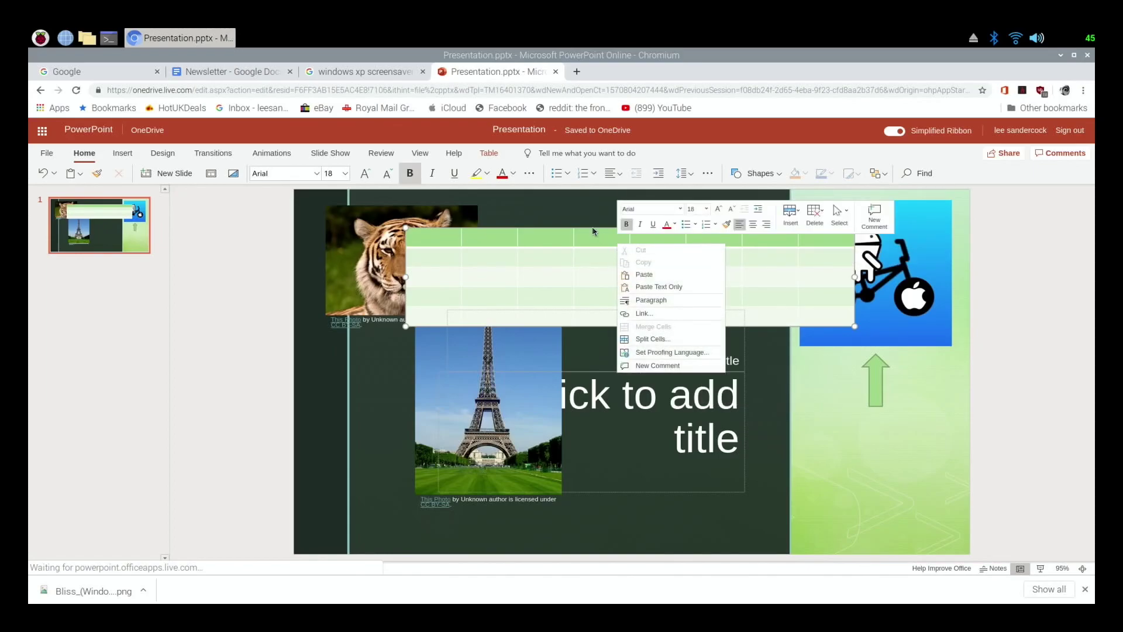
pyautogui.rightClick(593, 230)
pyautogui.click(610, 236)
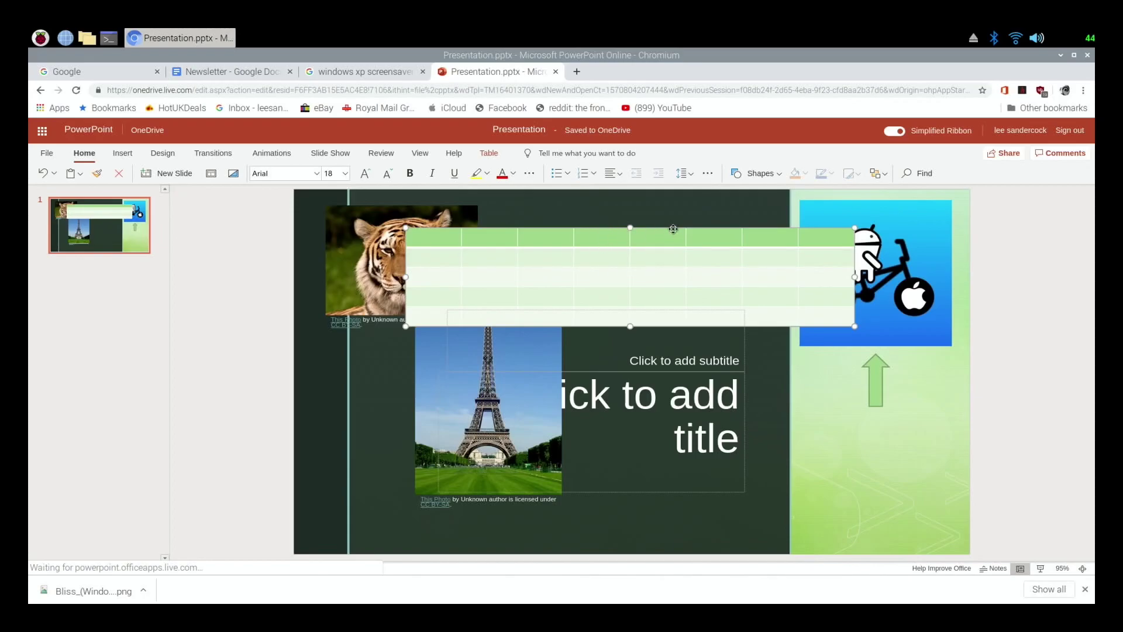
# Step: Delete the empty table from the top of the slide
pyautogui.rightClick(678, 234)
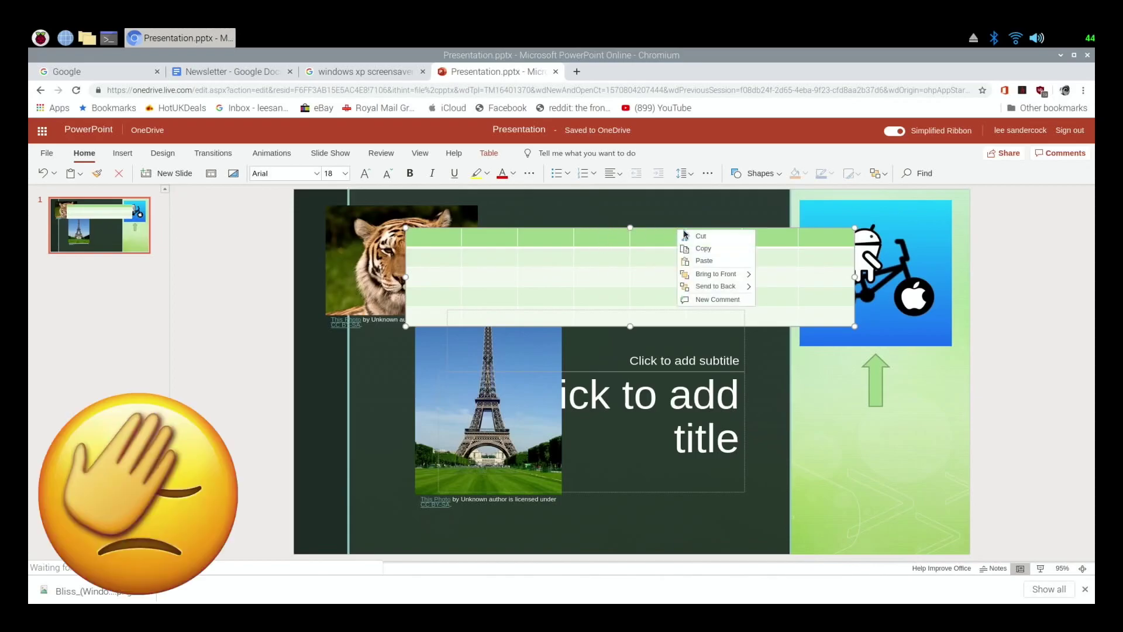
pyautogui.click(693, 239)
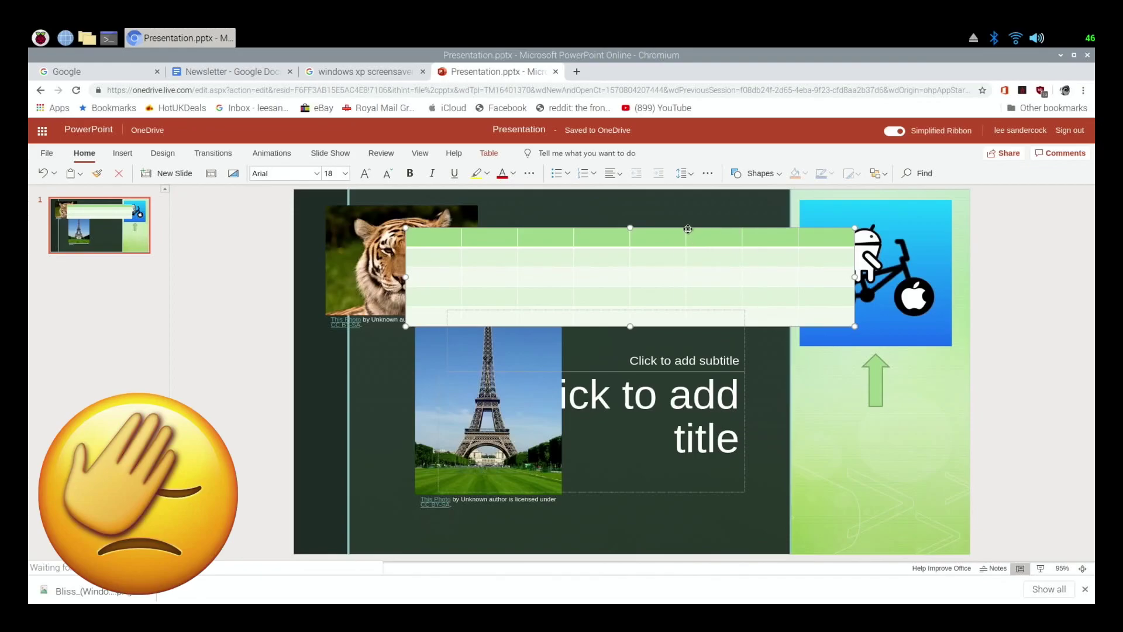
pyautogui.rightClick(684, 229)
pyautogui.click(639, 270)
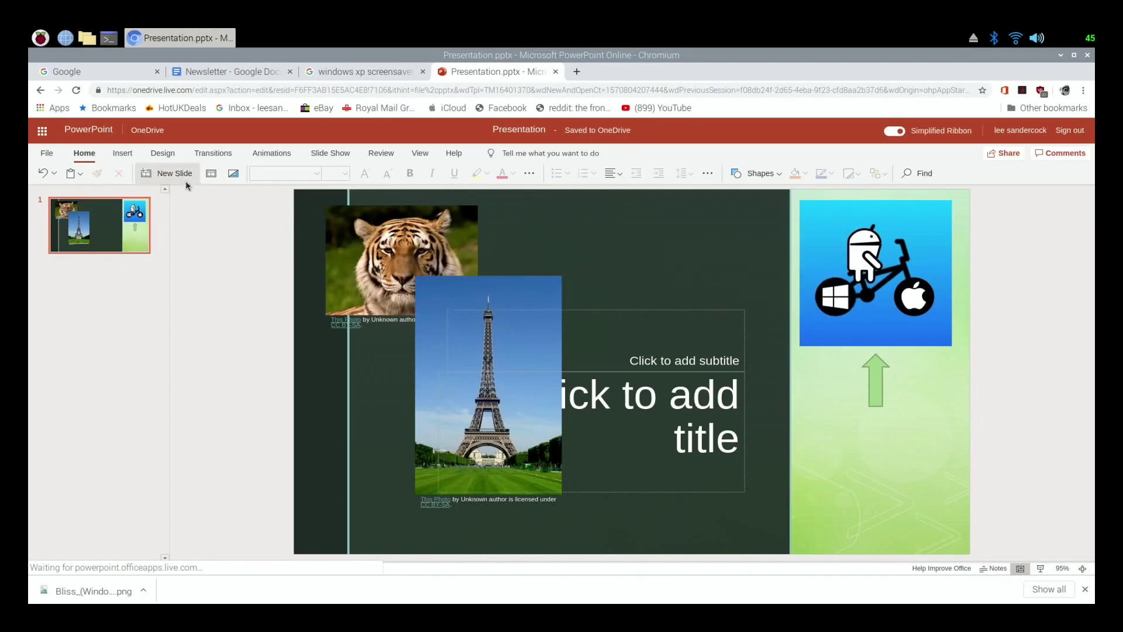
# Step: Add a text box below the green arrow and begin typing the 'Subsribe to this' label
pyautogui.click(122, 153)
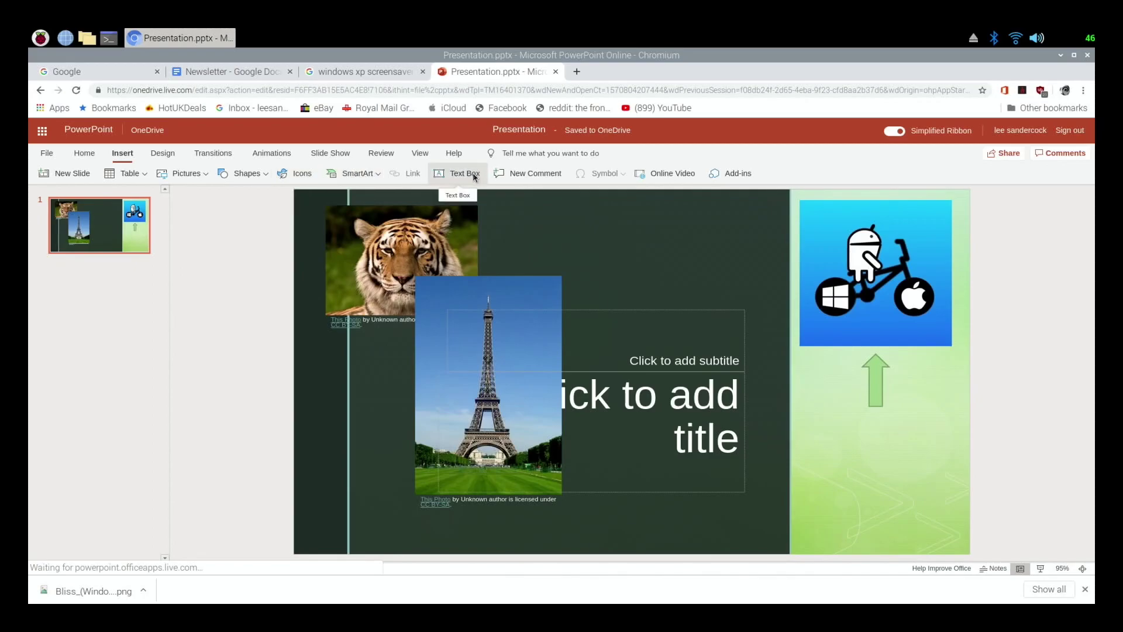
pyautogui.click(349, 176)
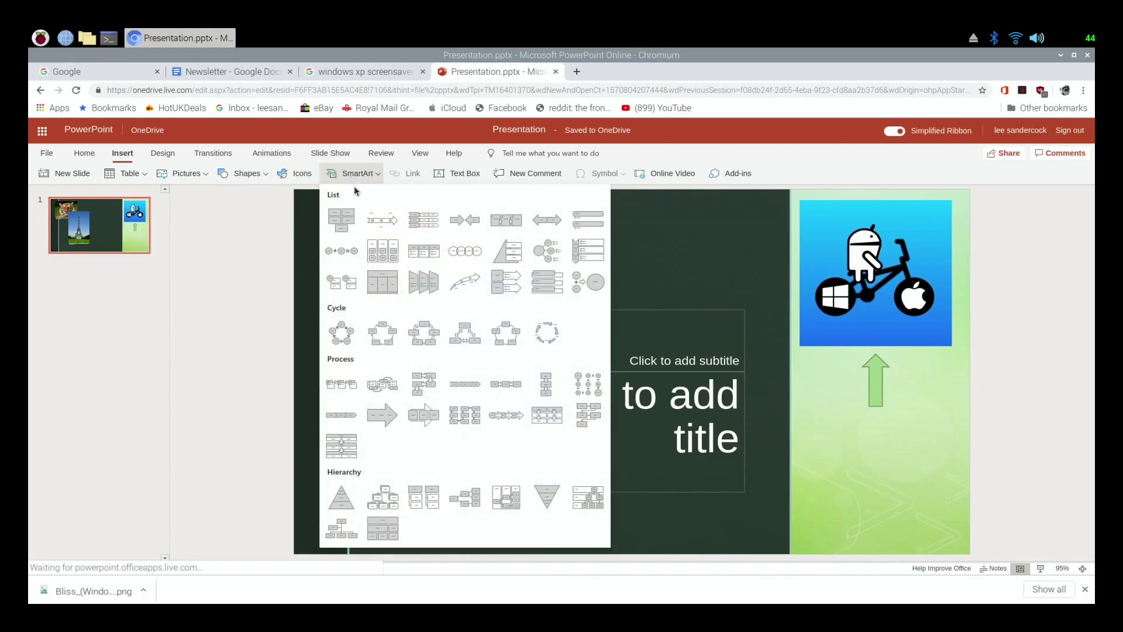
pyautogui.click(452, 173)
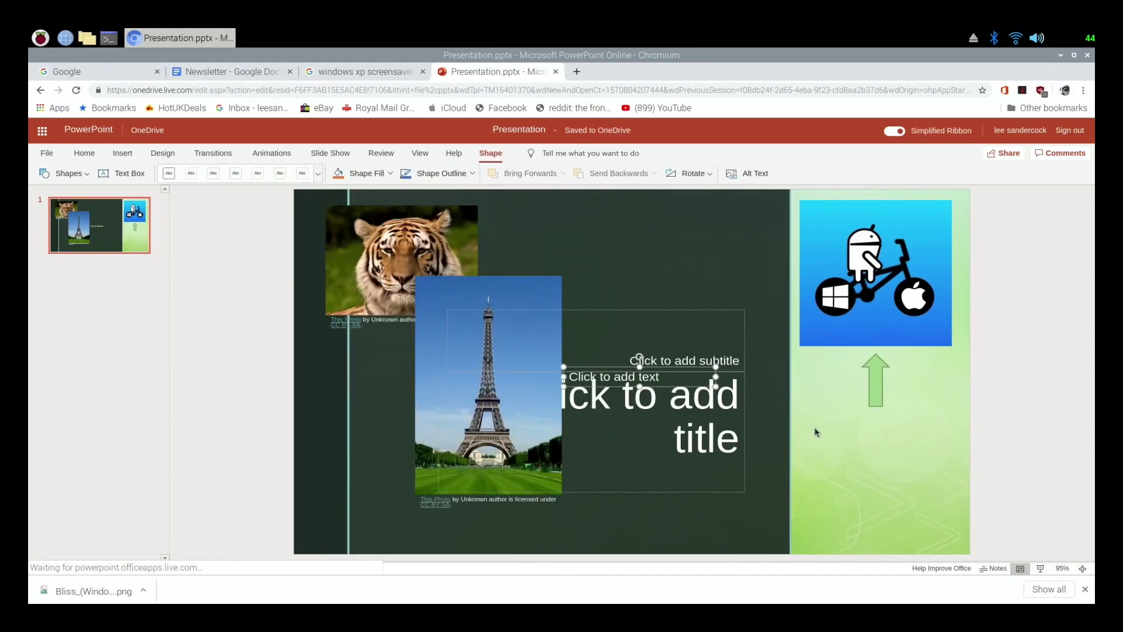
pyautogui.click(113, 175)
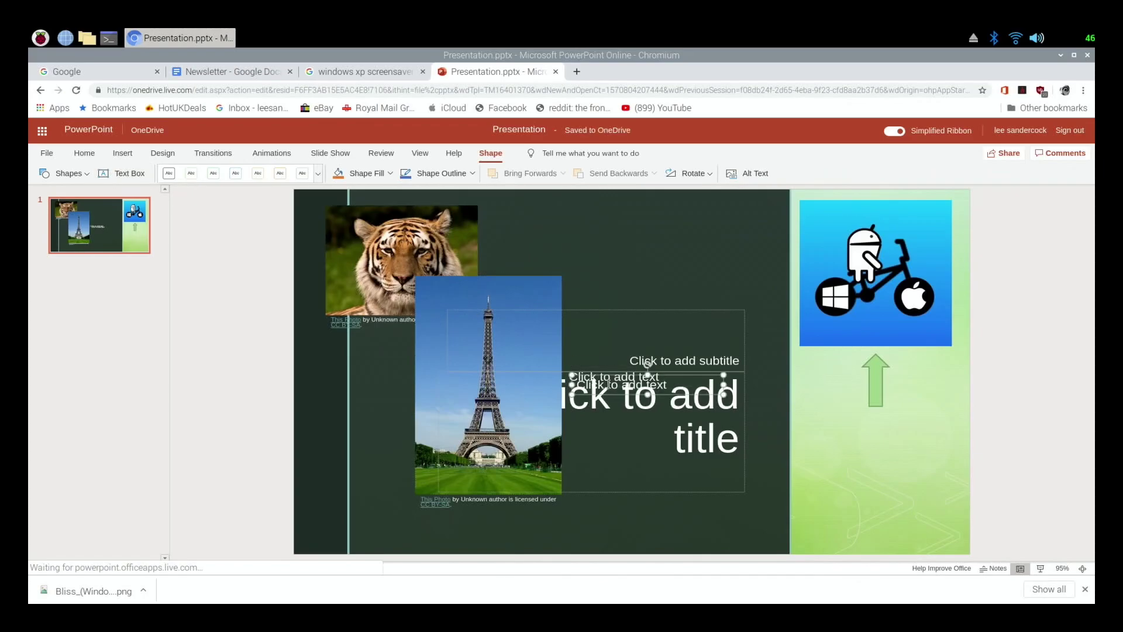
pyautogui.moveTo(610, 374); pyautogui.dragTo(797, 417)
pyautogui.write('Subsribe to this')
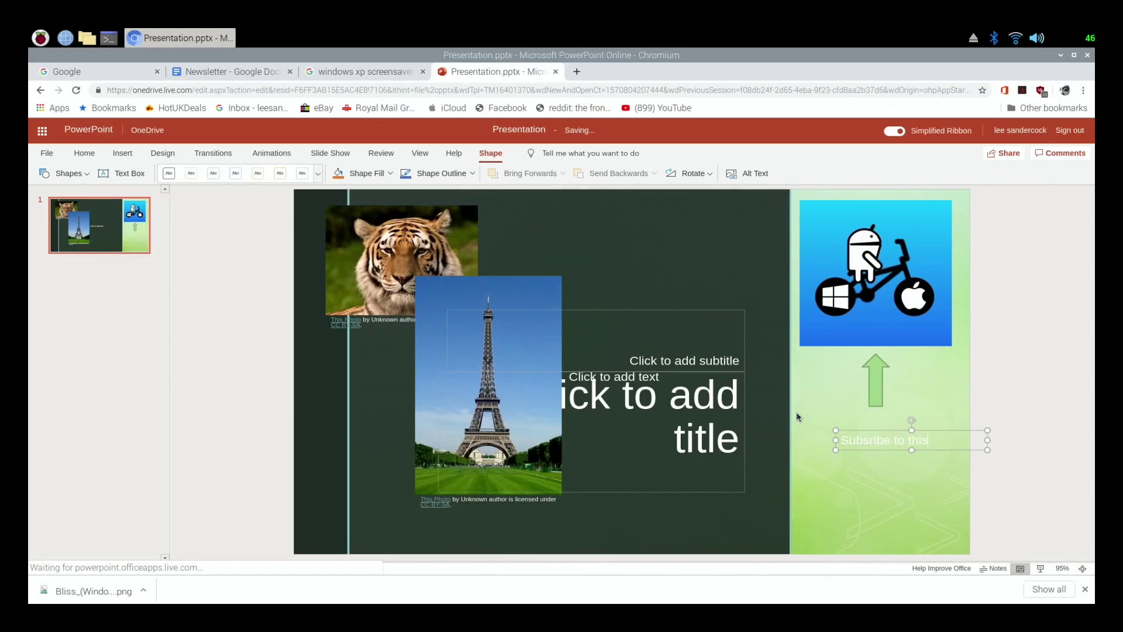
# Step: Fill the label box orange and correct 'Subsribe' to 'Subscribe'
pyautogui.moveTo(948, 440); pyautogui.dragTo(838, 440)
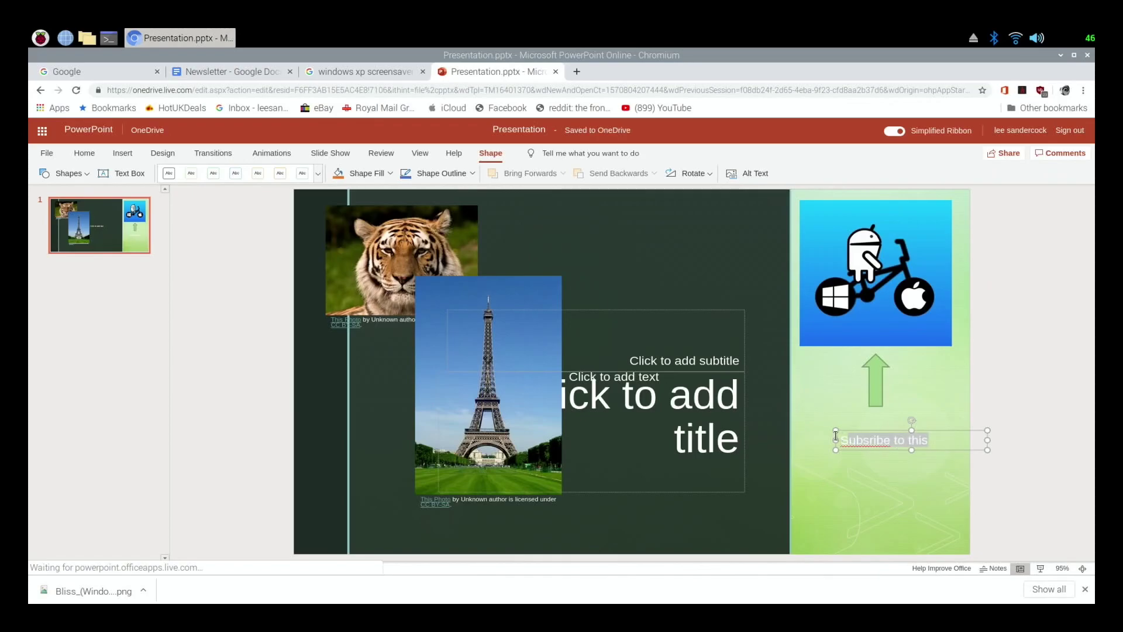
pyautogui.click(337, 173)
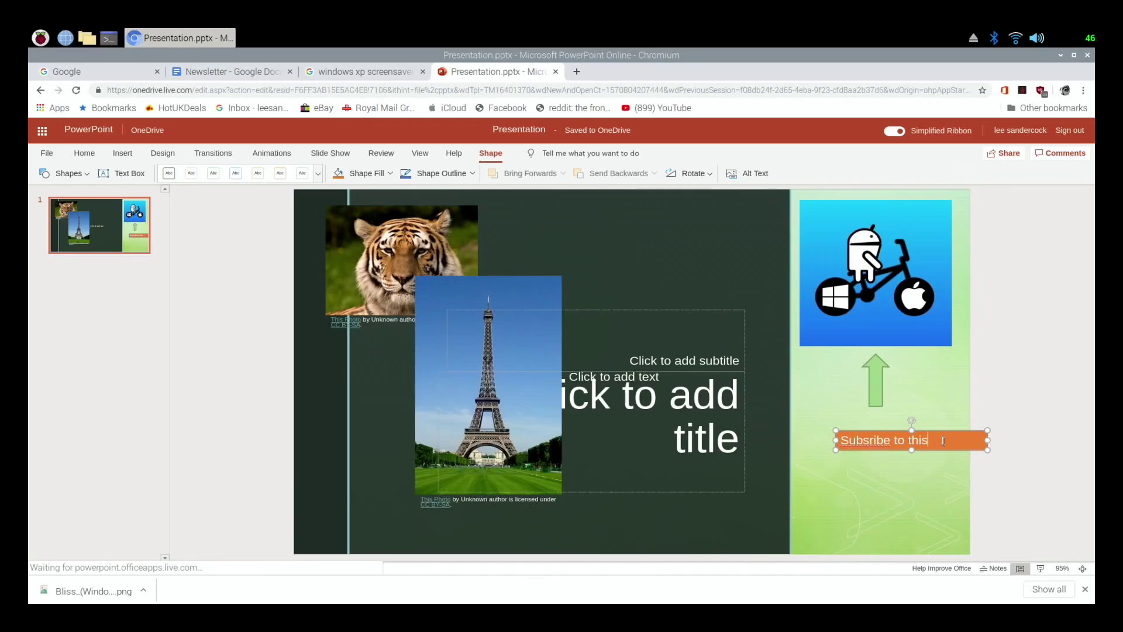
pyautogui.moveTo(942, 445); pyautogui.dragTo(848, 436)
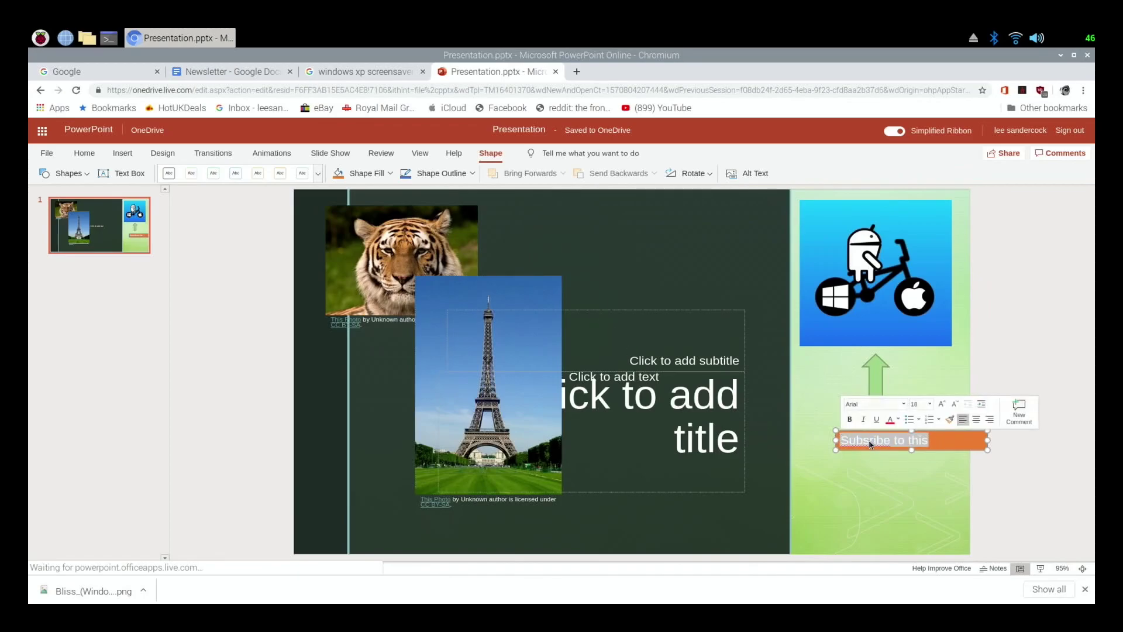
pyautogui.click(869, 443)
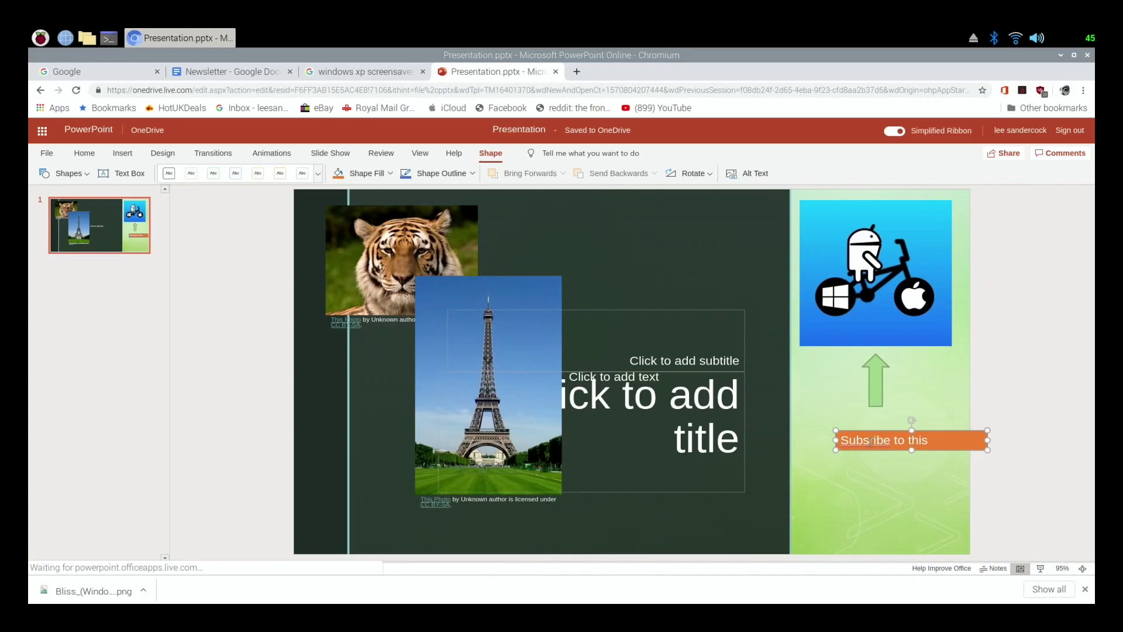
pyautogui.rightClick(869, 443)
pyautogui.moveTo(880, 455)
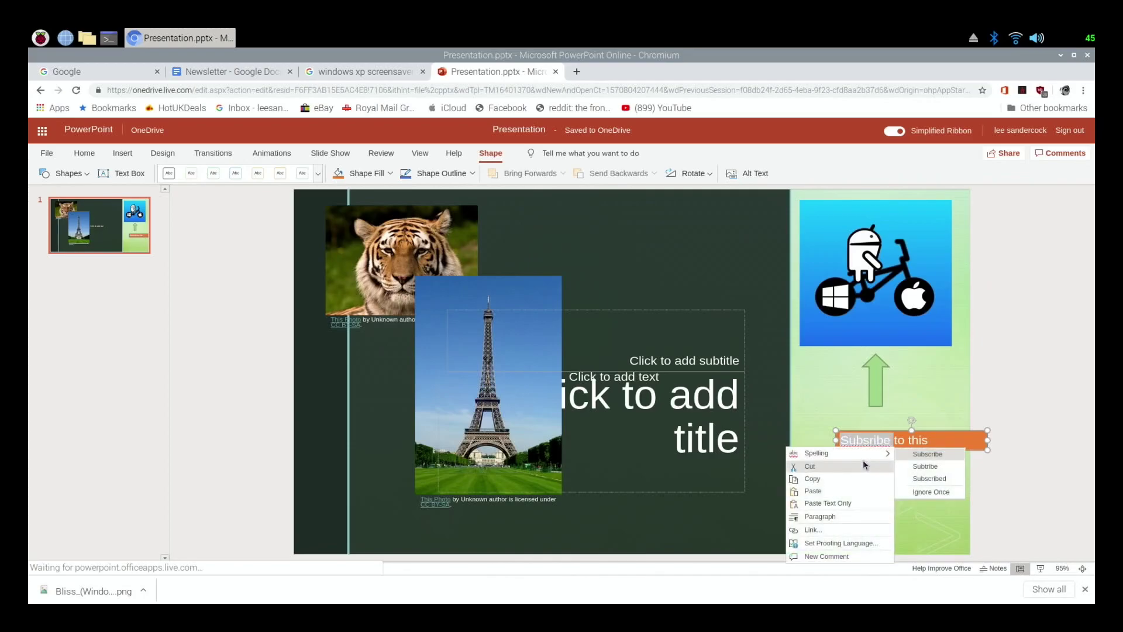
pyautogui.click(911, 455)
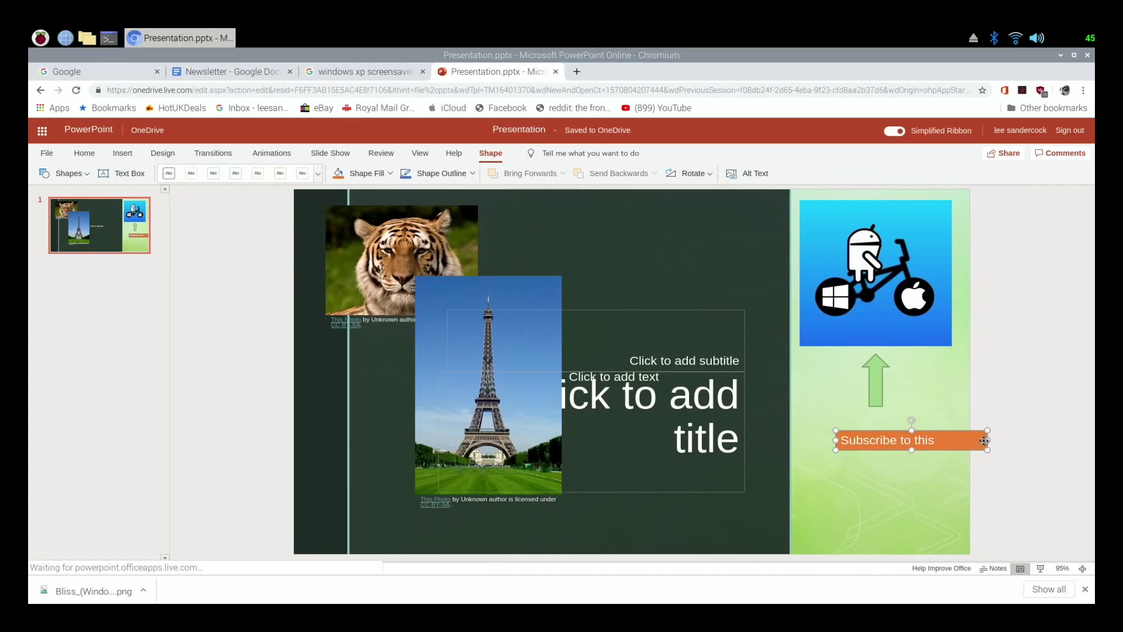
# Step: Narrow the orange box, colour its text red, then return to the Newsletter document
pyautogui.moveTo(985, 441); pyautogui.dragTo(944, 443)
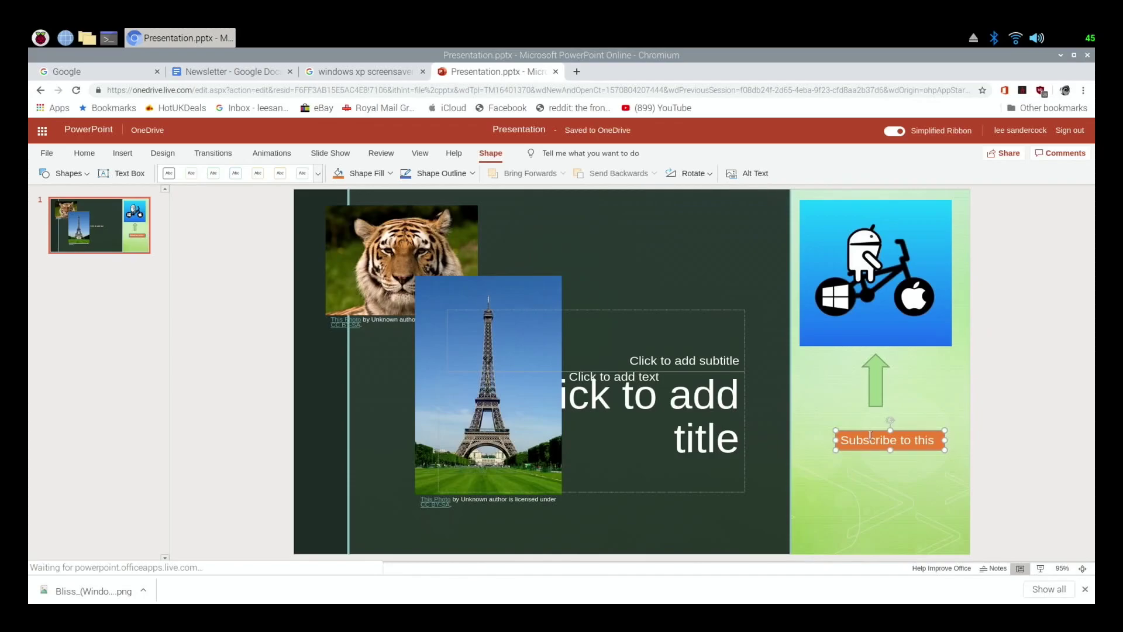
pyautogui.moveTo(844, 440); pyautogui.dragTo(868, 439)
pyautogui.click(890, 423)
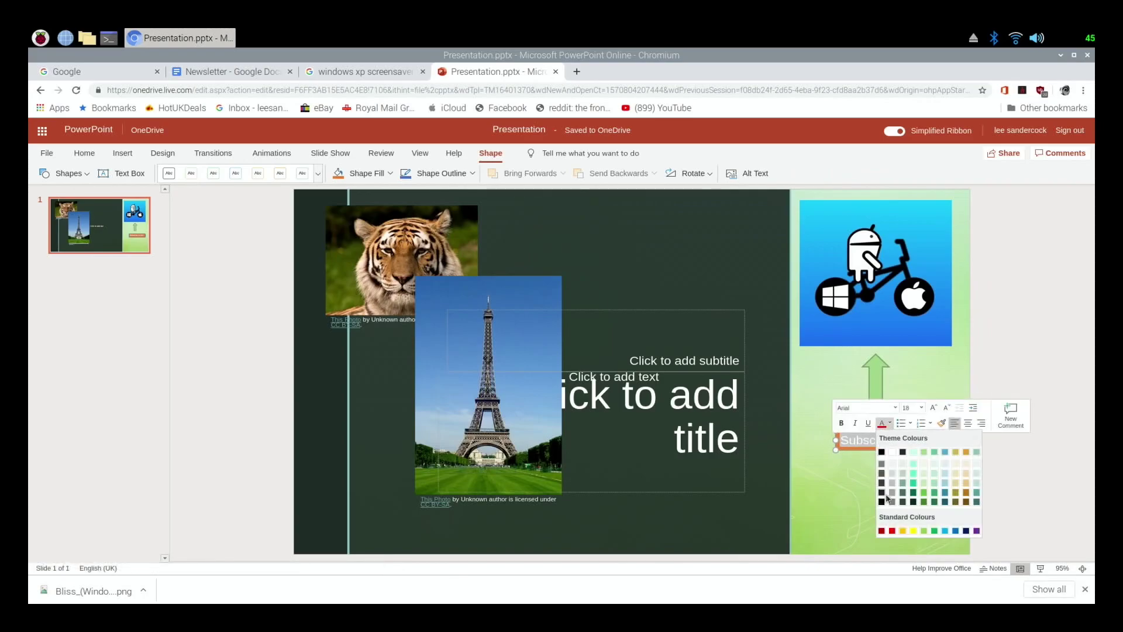
pyautogui.click(892, 530)
pyautogui.click(861, 486)
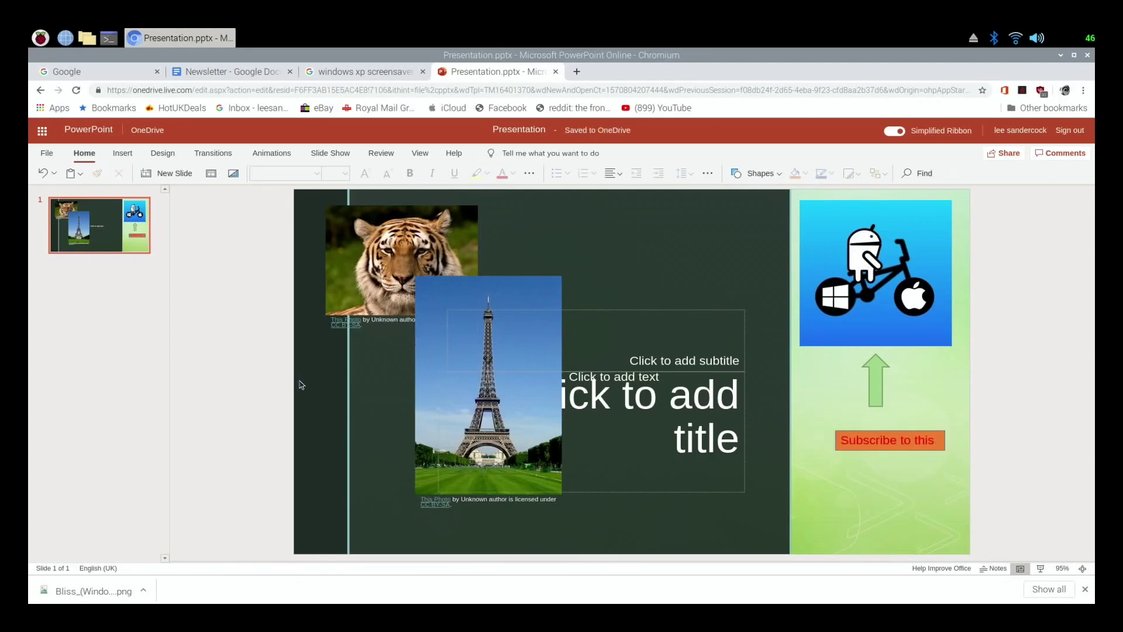
pyautogui.click(258, 73)
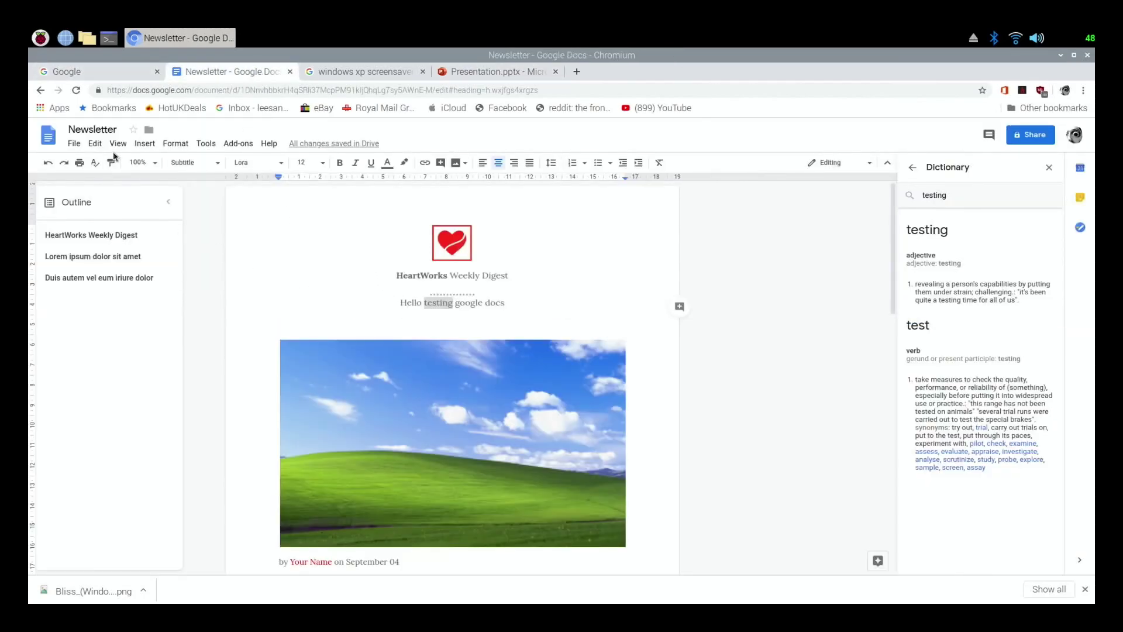
# Step: Insert a 'Points scored' bar chart for Teams 1–4 into the HeartWorks newsletter
pyautogui.click(144, 143)
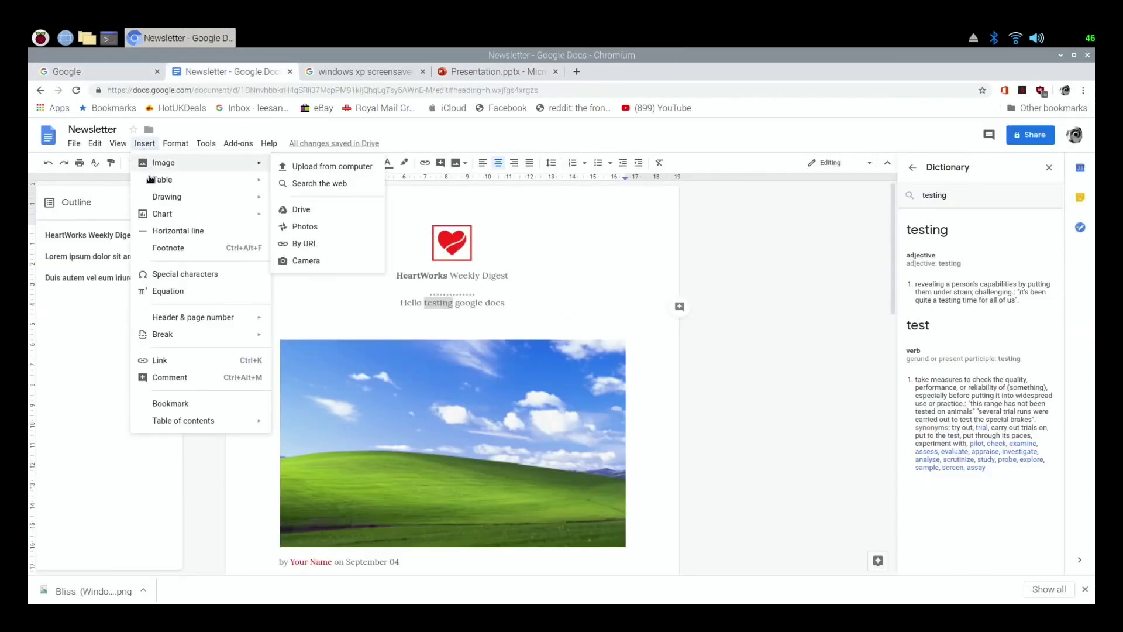
pyautogui.moveTo(179, 216)
pyautogui.moveTo(212, 185)
pyautogui.moveTo(252, 197)
pyautogui.moveTo(217, 217)
pyautogui.click(294, 220)
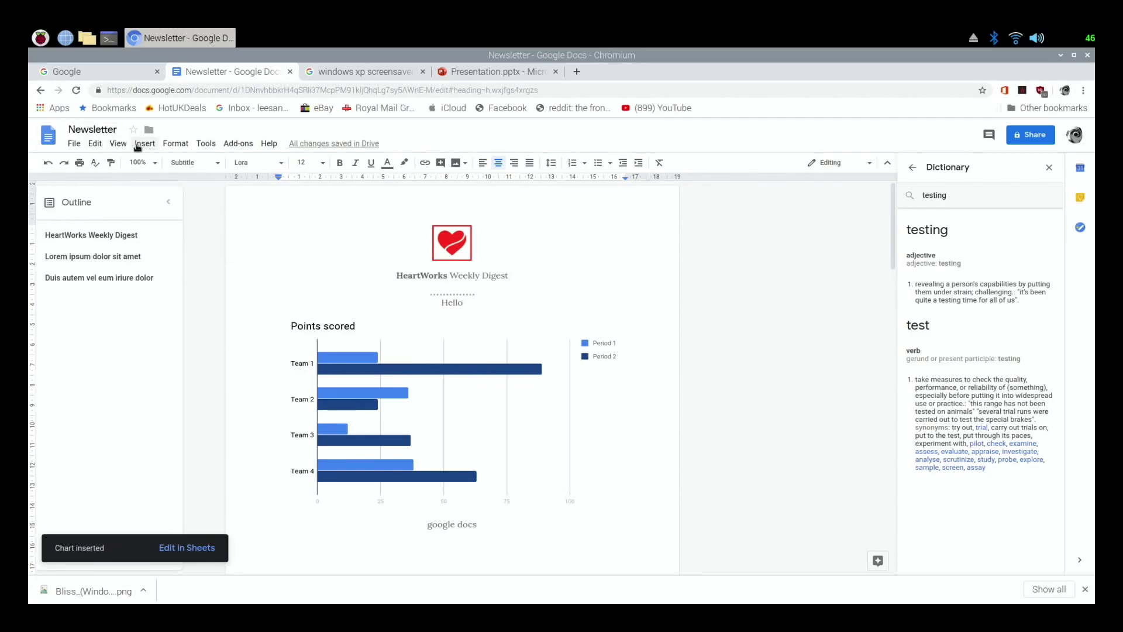
pyautogui.click(145, 143)
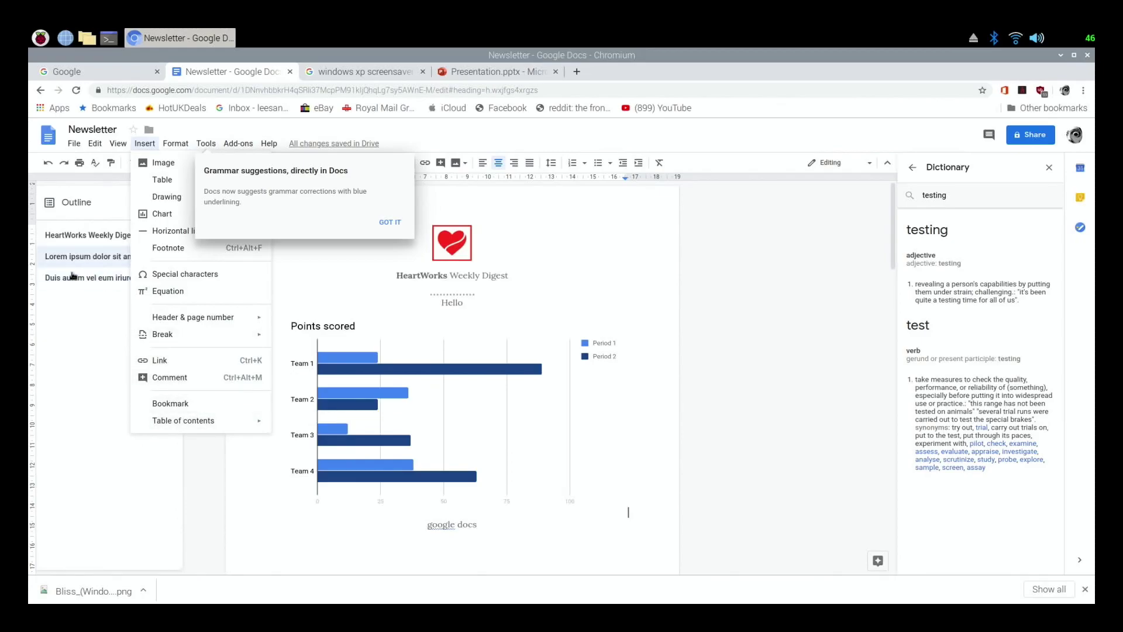
# Step: Type test text after the heart logo and dismiss the grammar suggestions notice
pyautogui.click(88, 256)
pyautogui.click(561, 232)
pyautogui.write('jsjsoj;sj;psjv;osjjv;sodjv')
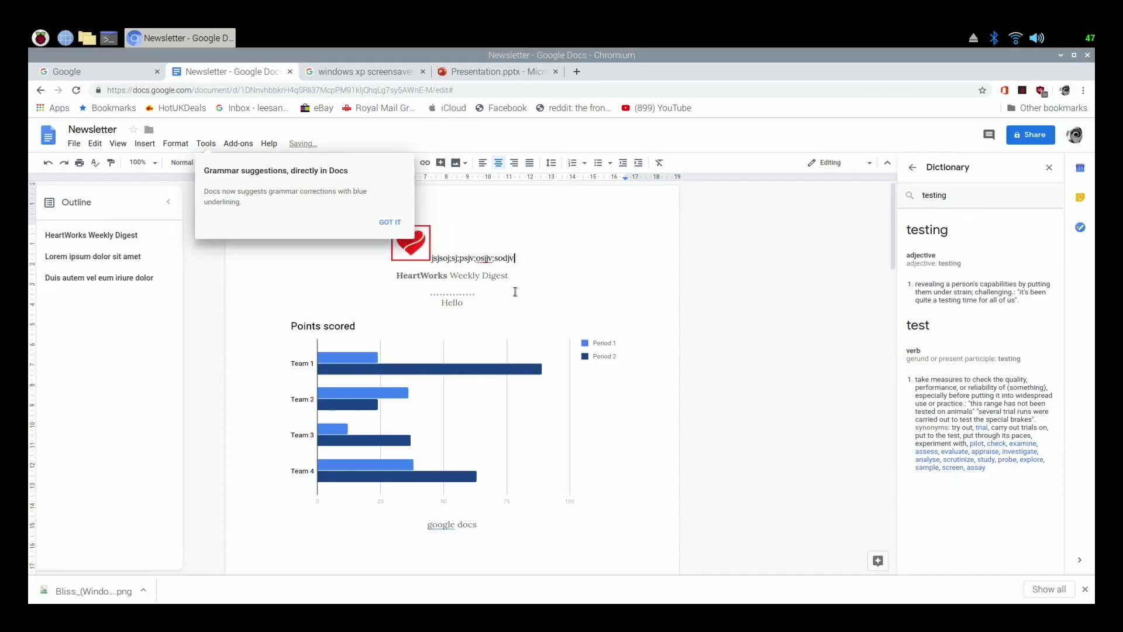
pyautogui.write('sdv')
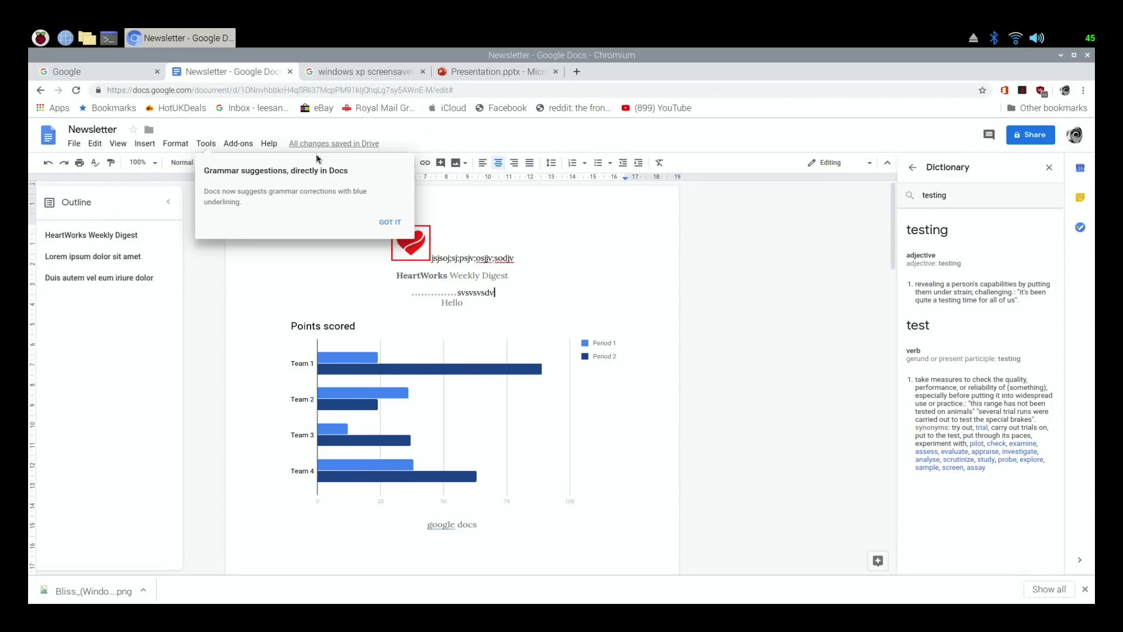
pyautogui.click(387, 222)
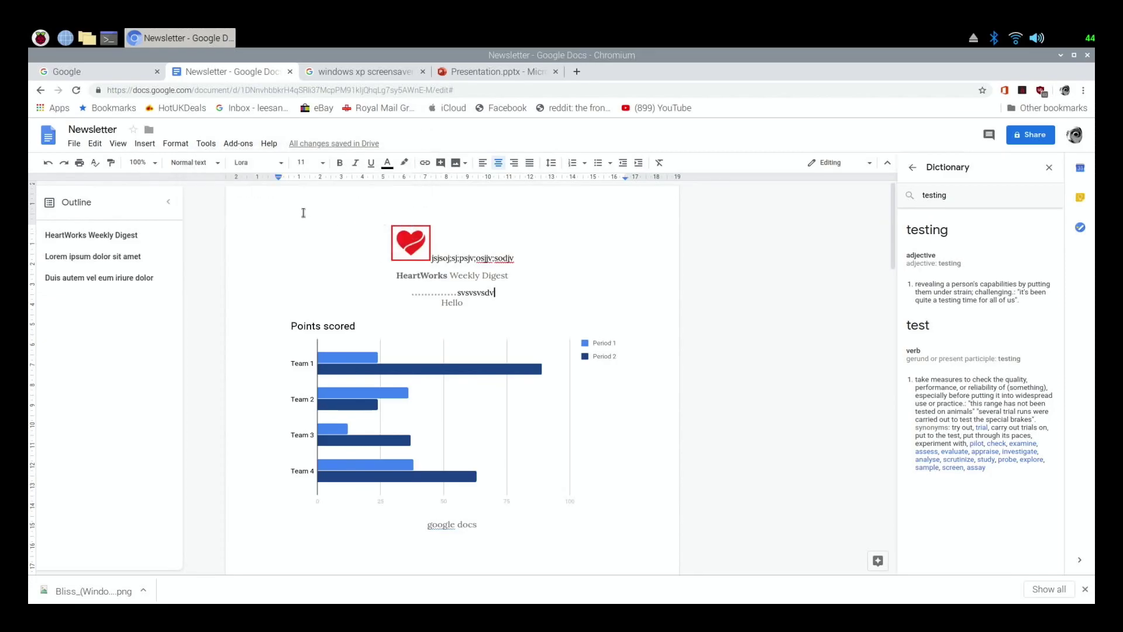
pyautogui.click(145, 143)
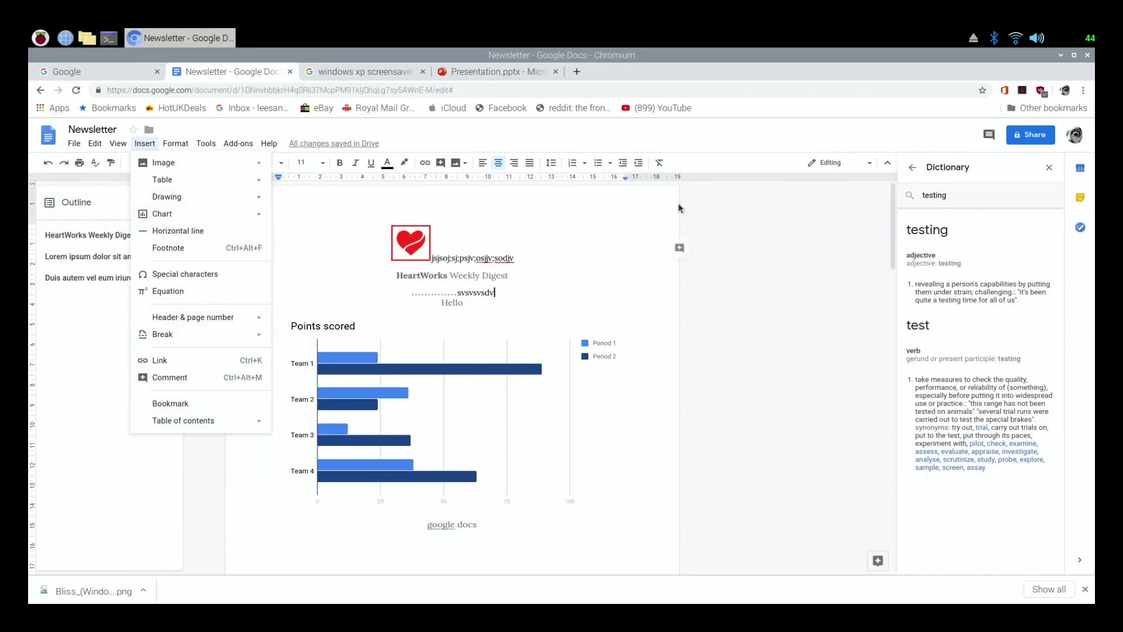
pyautogui.click(763, 228)
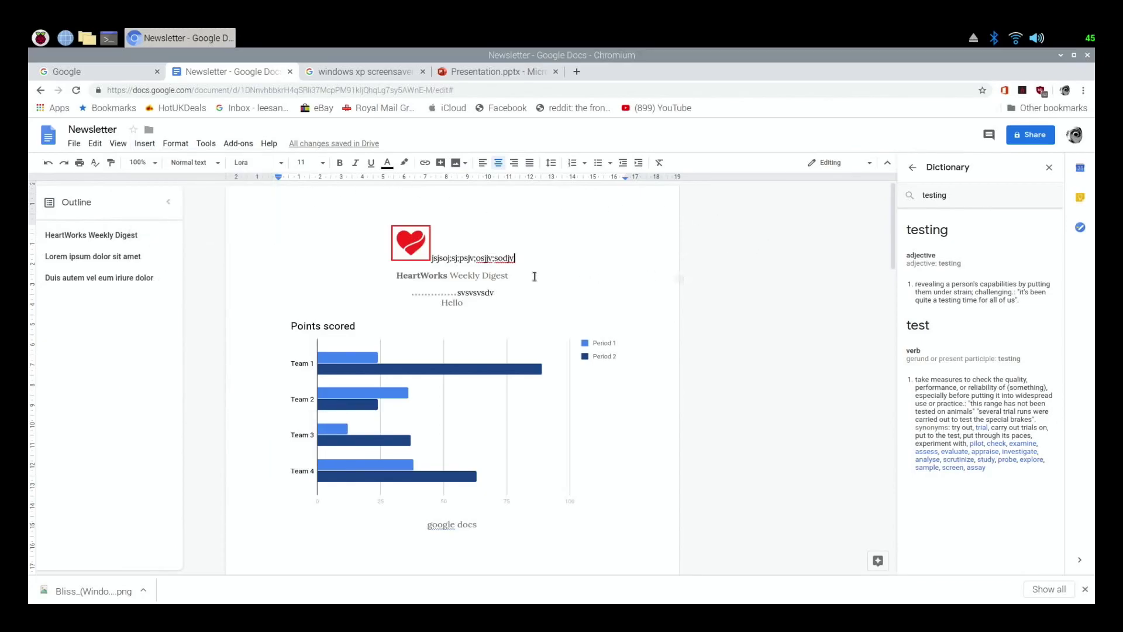
# Step: Scroll the Windows XP screensaver image results and bring up the Office apps list
pyautogui.click(370, 71)
pyautogui.scroll(-5, 299, 351)
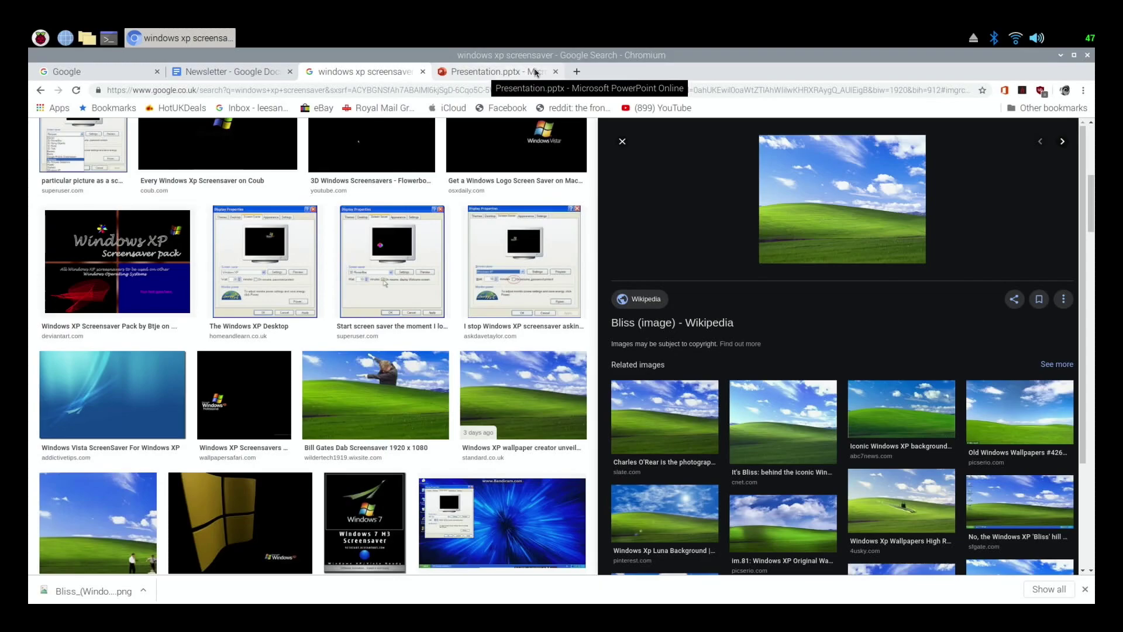
pyautogui.click(1005, 91)
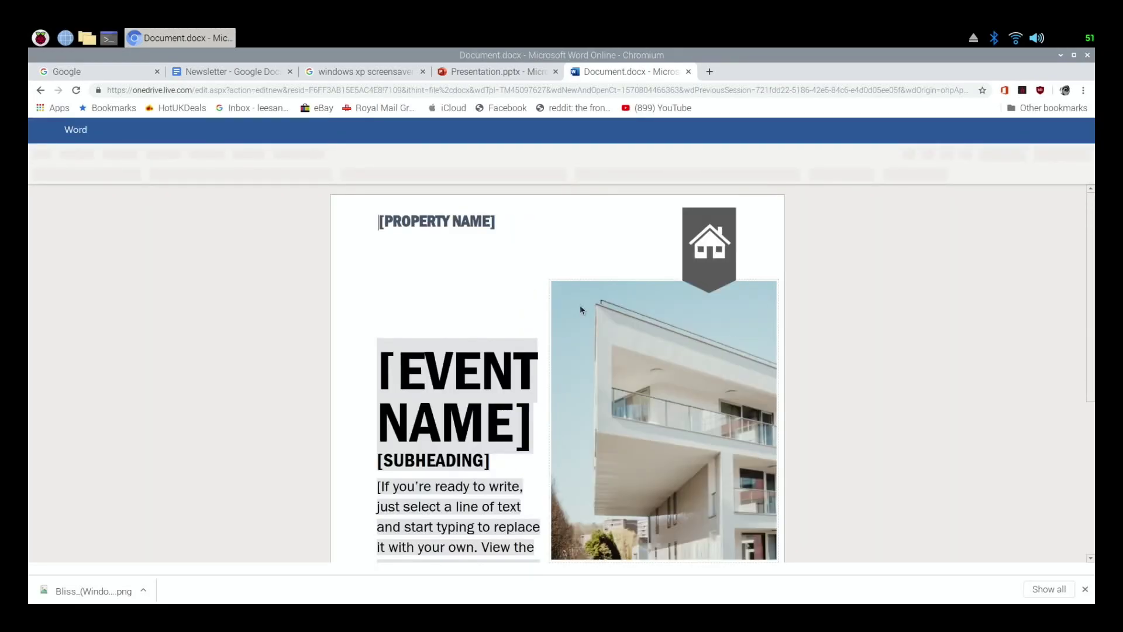
pyautogui.scroll(-5, 580, 310)
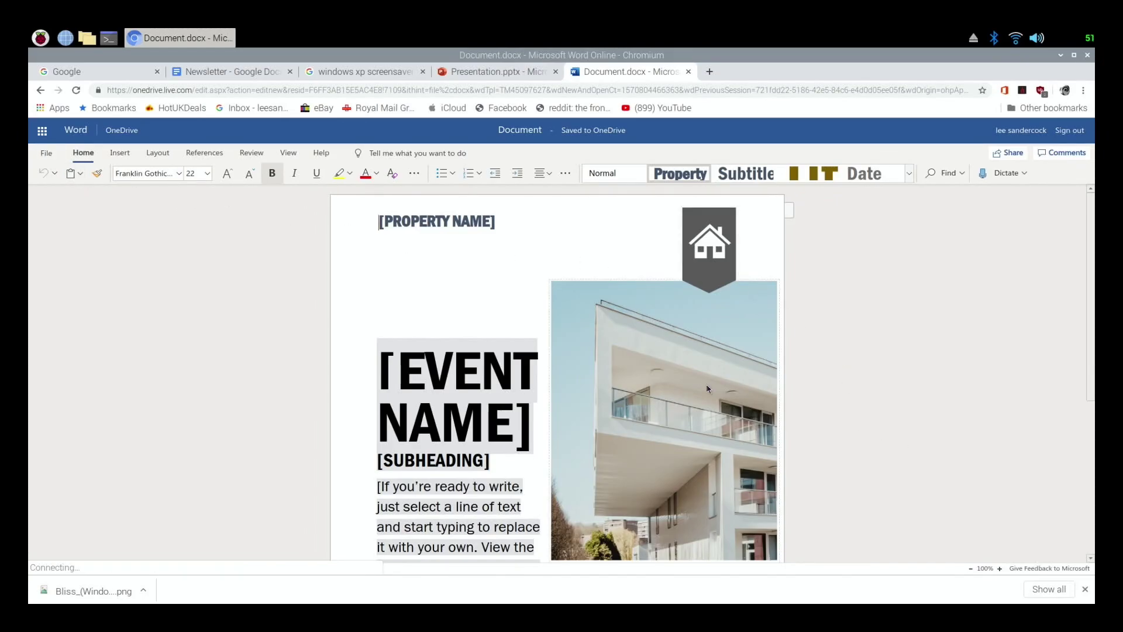
pyautogui.scroll(-5, 585, 414)
pyautogui.scroll(4, 585, 414)
pyautogui.scroll(1, 585, 414)
# Step: Cycle through the open tabs and load the HotUKDeals site from its bookmark
pyautogui.click(480, 71)
pyautogui.click(351, 72)
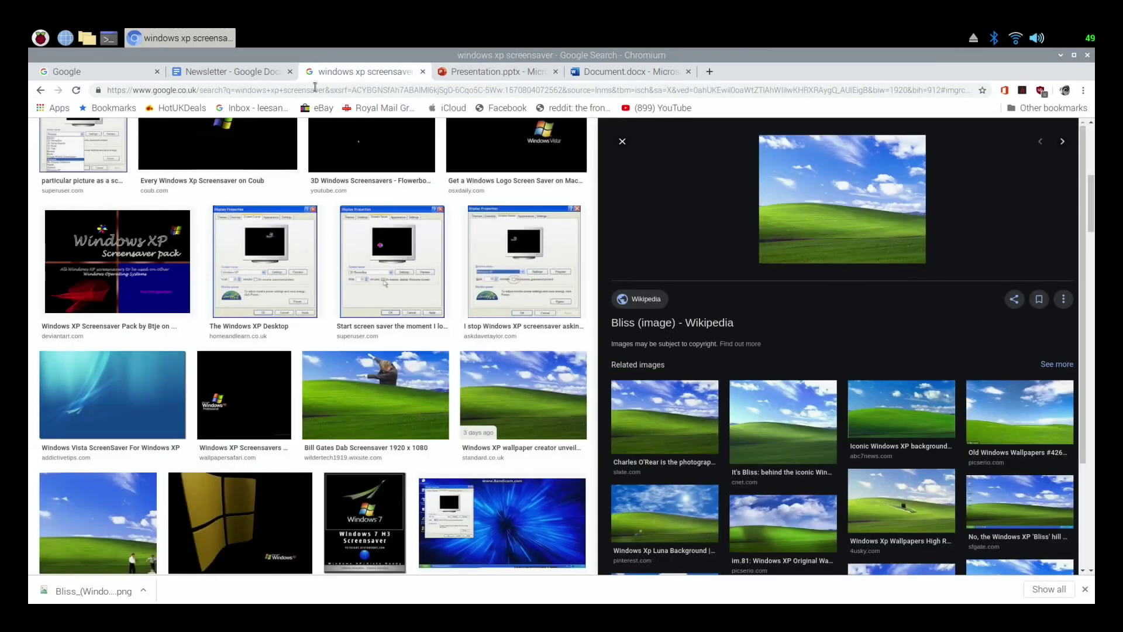
pyautogui.click(211, 71)
pyautogui.click(76, 71)
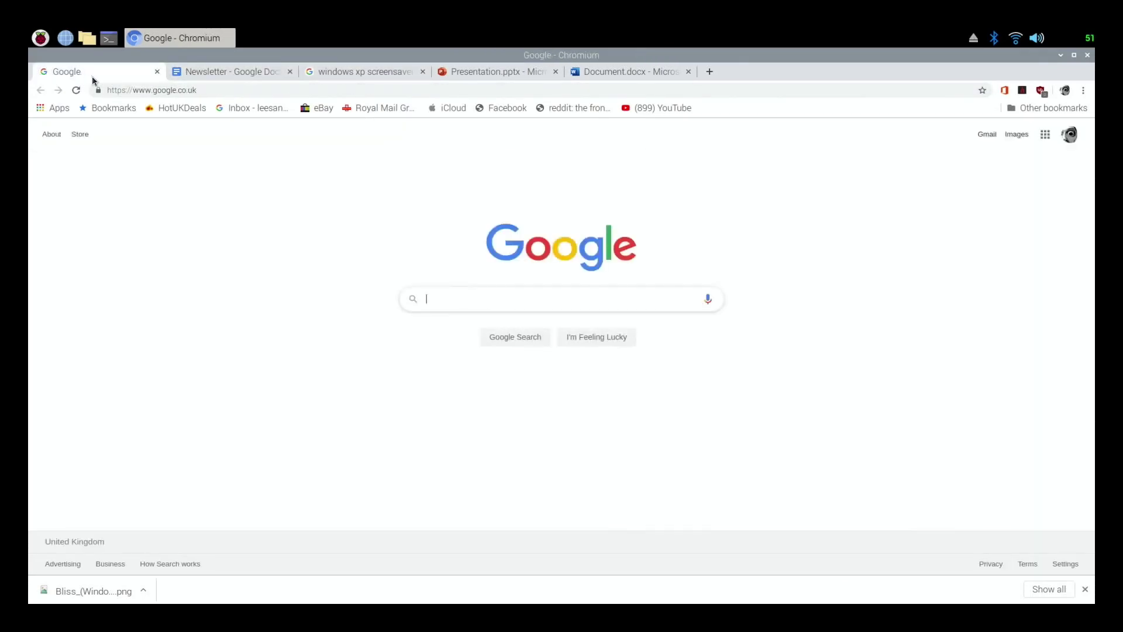
pyautogui.click(224, 72)
pyautogui.click(108, 75)
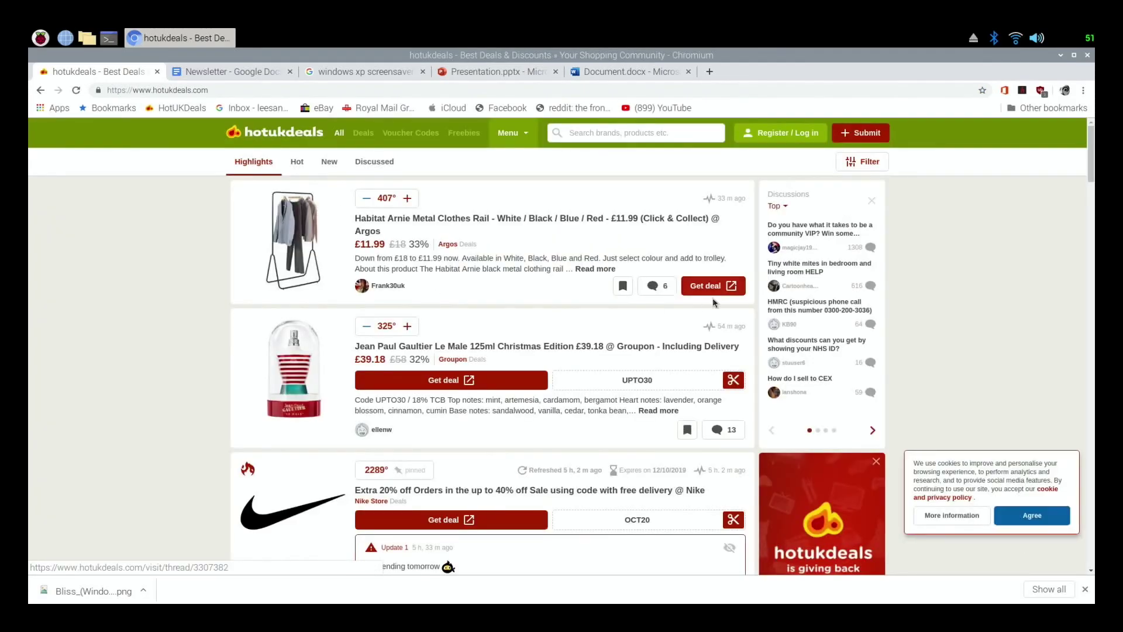
pyautogui.click(1005, 91)
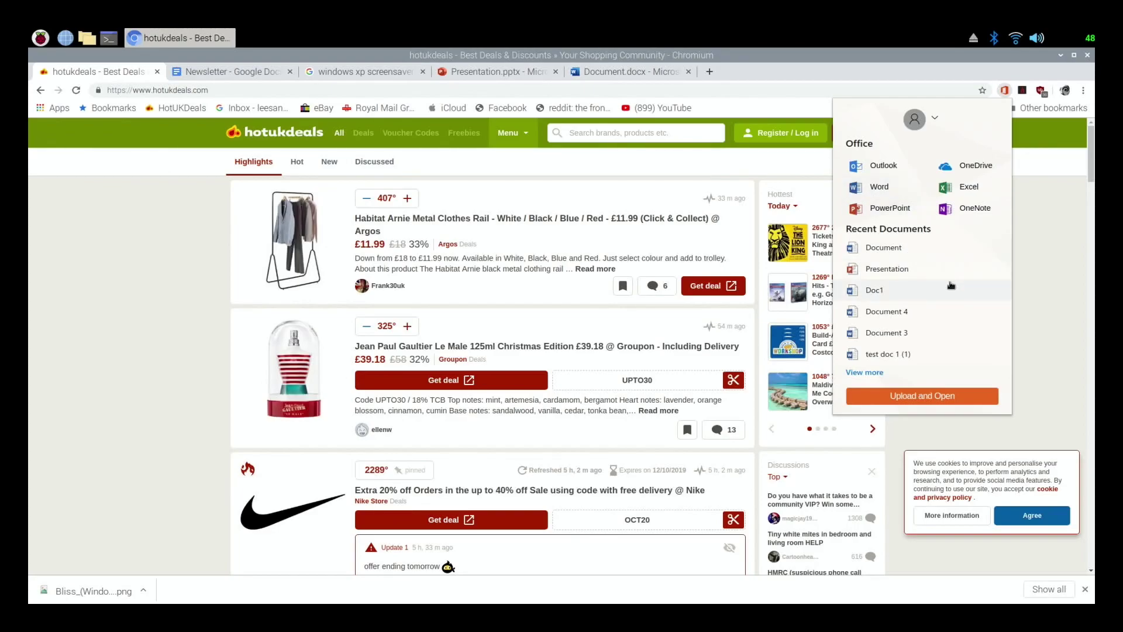
pyautogui.click(1097, 249)
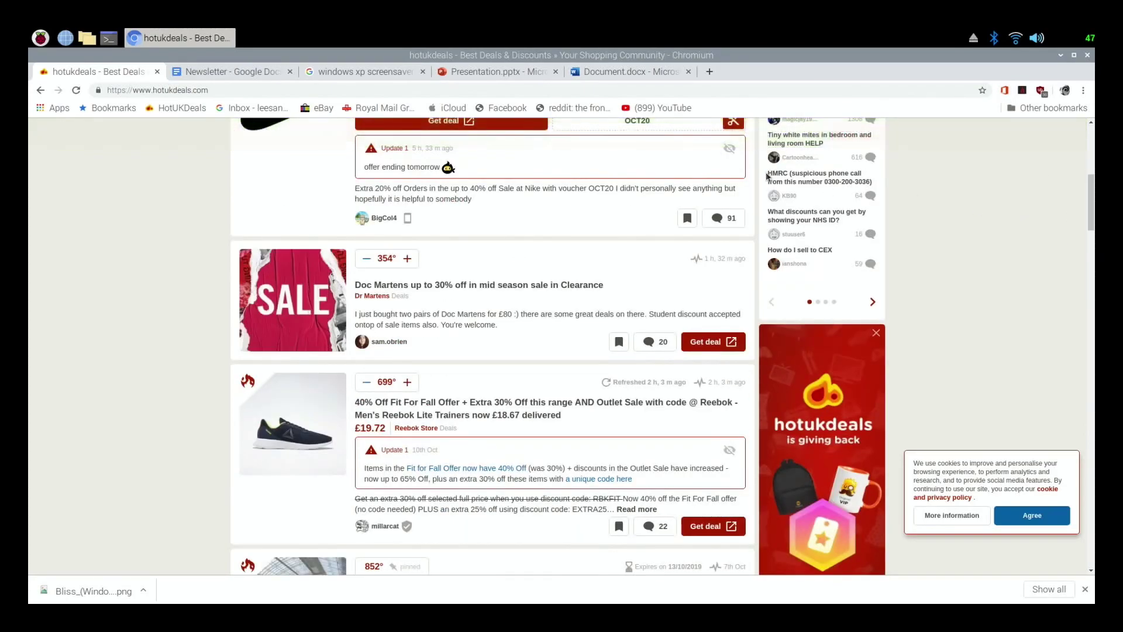
# Step: Move and enlarge the Eiffel Tower picture over the centre of the slide
pyautogui.click(517, 79)
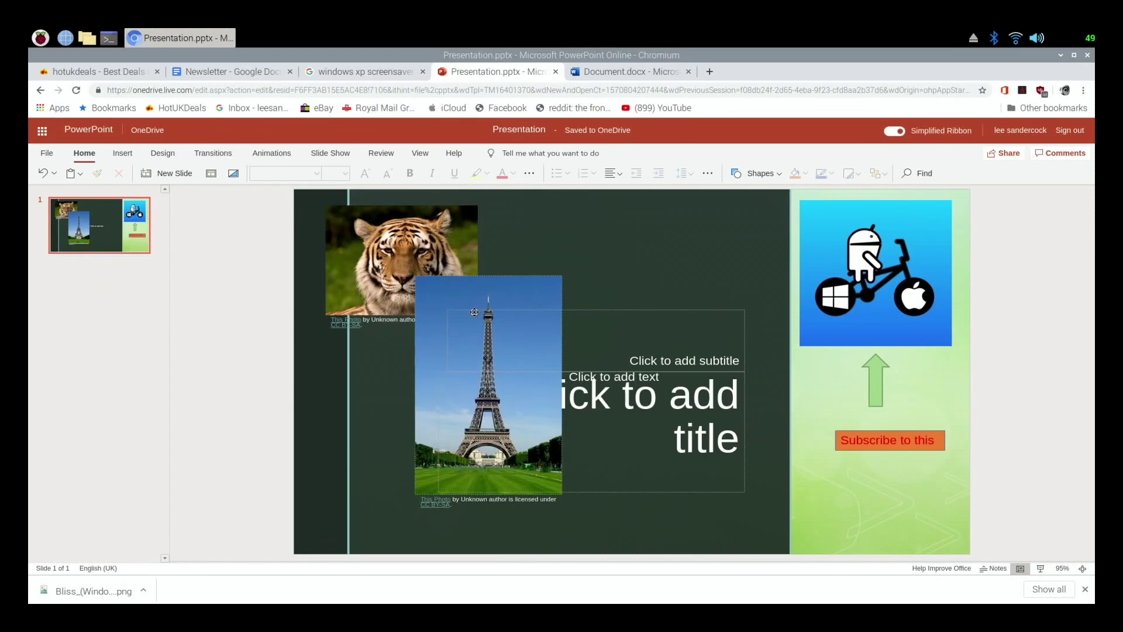
pyautogui.click(485, 286)
pyautogui.moveTo(497, 296); pyautogui.dragTo(651, 249)
pyautogui.moveTo(571, 230); pyautogui.dragTo(542, 190)
pyautogui.moveTo(647, 296); pyautogui.dragTo(651, 363)
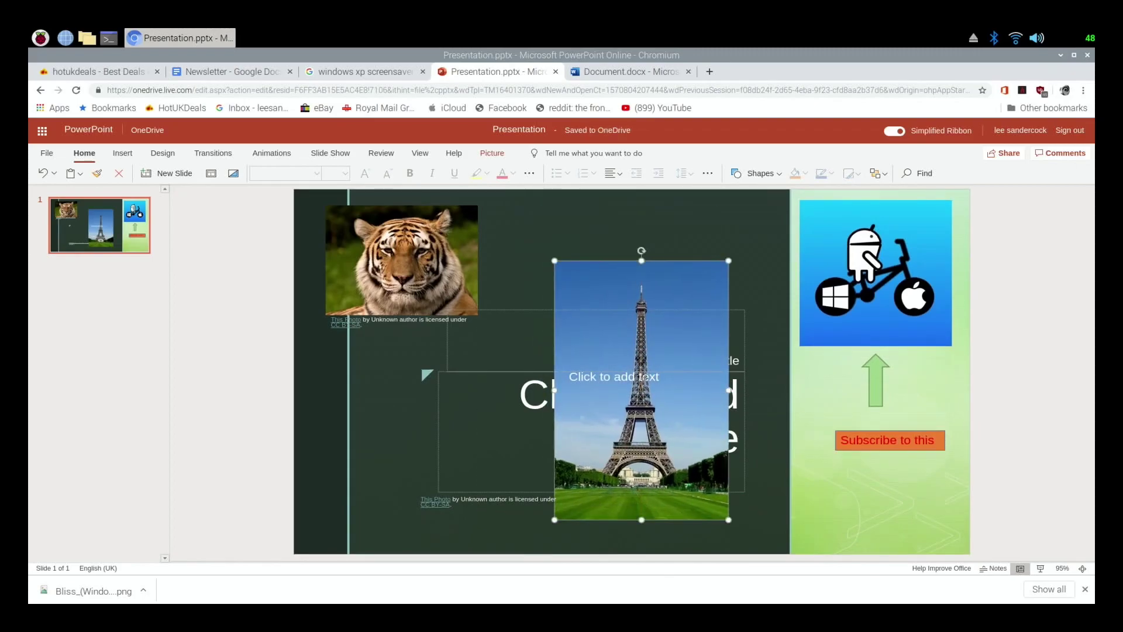
# Step: Replace the placeholder's last word with 'le' and start a new line
pyautogui.doubleClick(675, 375)
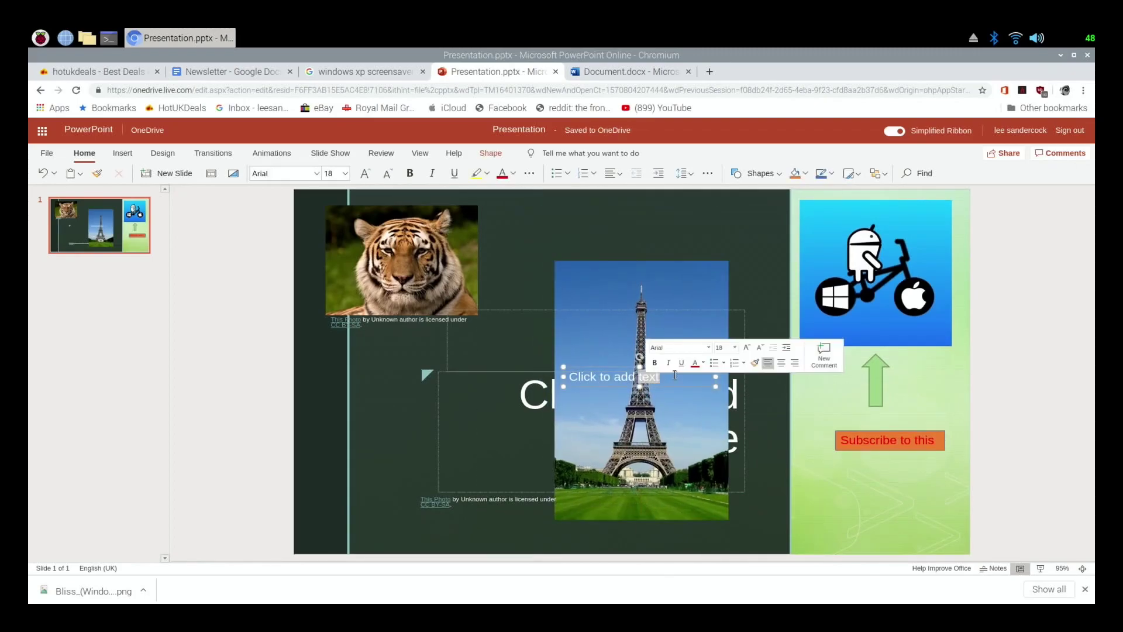
pyautogui.write('lee')
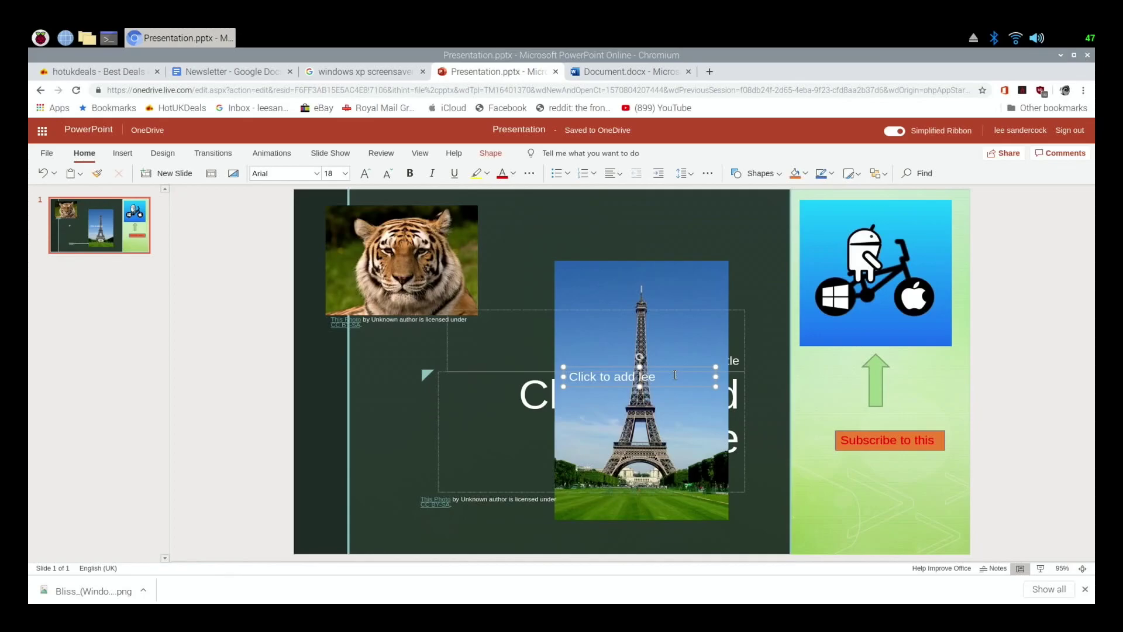
pyautogui.press('Return')
# Step: Apply a dark Design theme to the slide, then go back to the image results
pyautogui.click(163, 153)
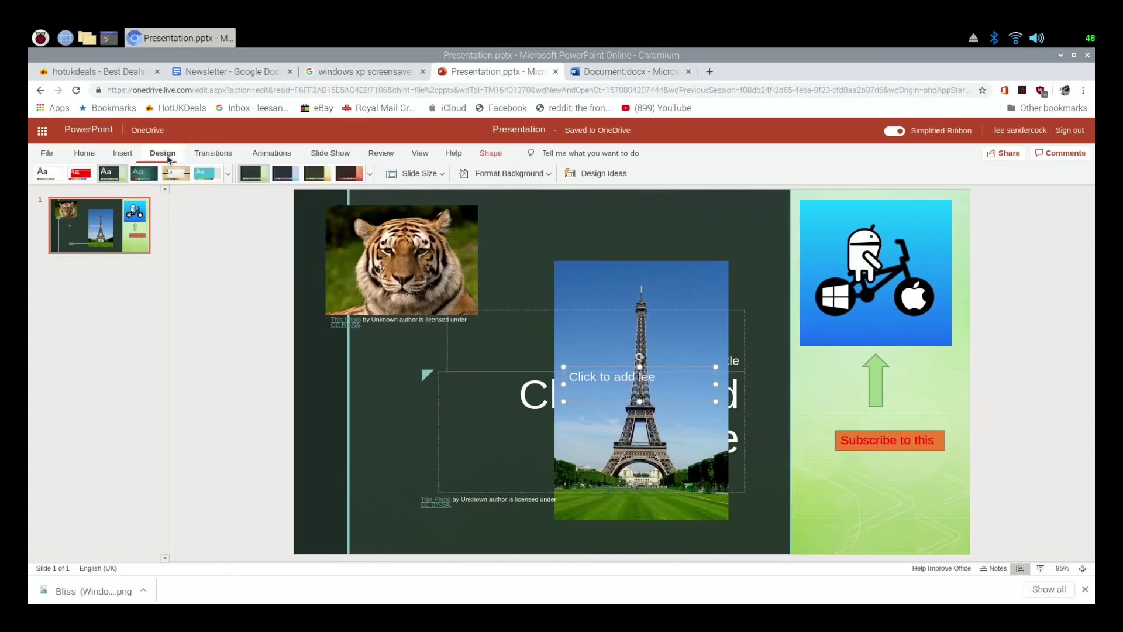
pyautogui.click(207, 179)
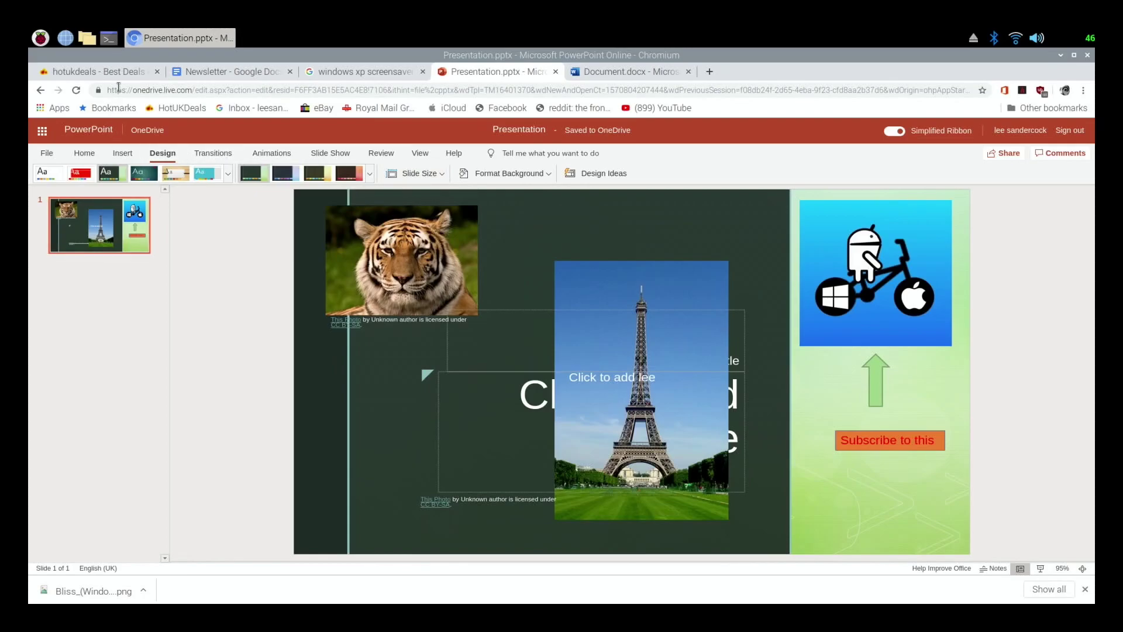
pyautogui.click(354, 73)
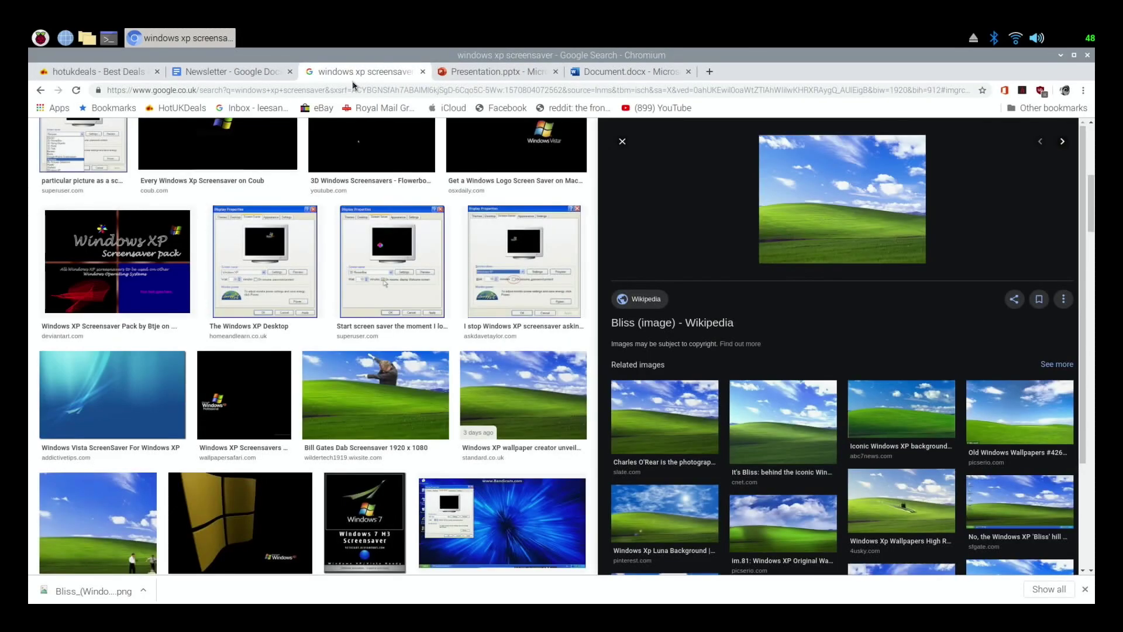
pyautogui.scroll(-2, 363, 341)
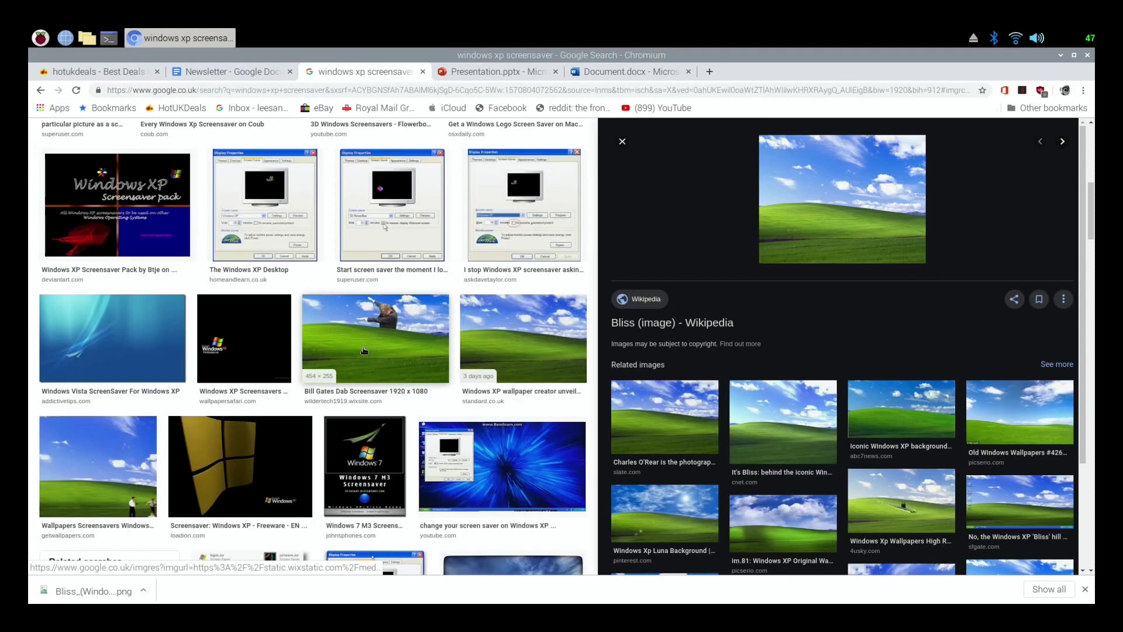
# Step: Preview the Bill Gates Dab screensaver image, then bring up the event flyer document
pyautogui.click(395, 339)
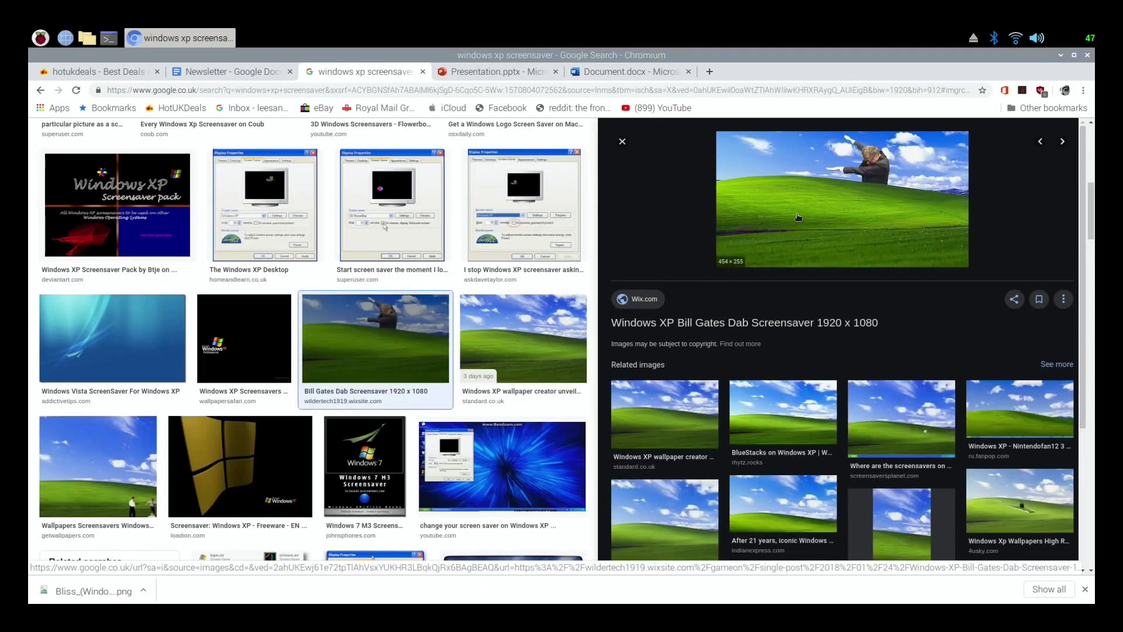
pyautogui.click(488, 76)
pyautogui.click(570, 72)
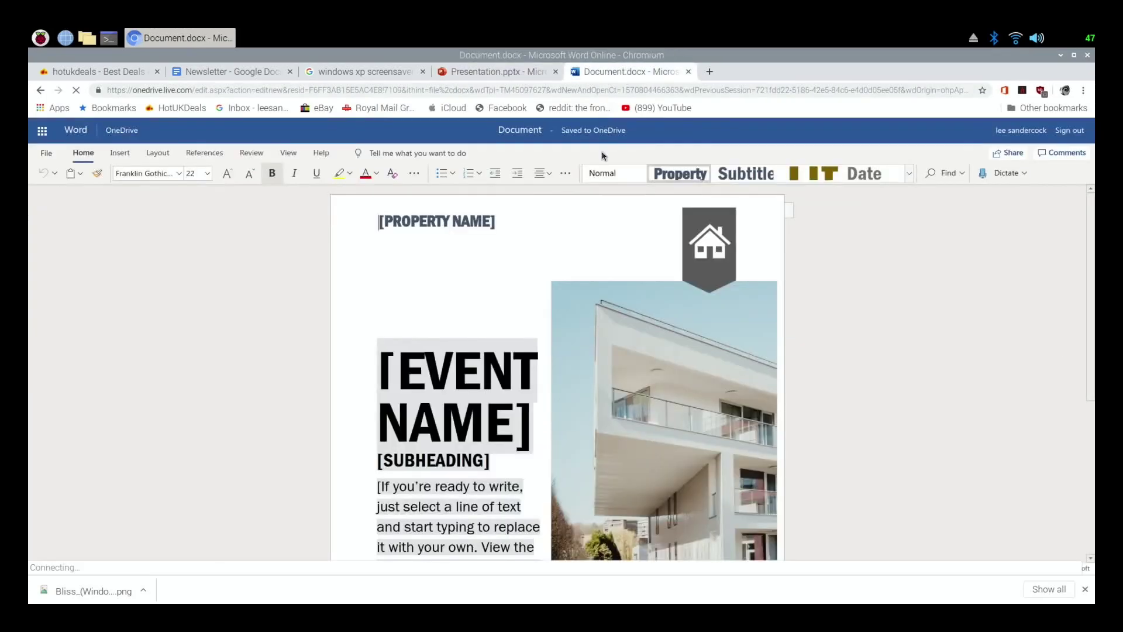
pyautogui.scroll(-2, 527, 333)
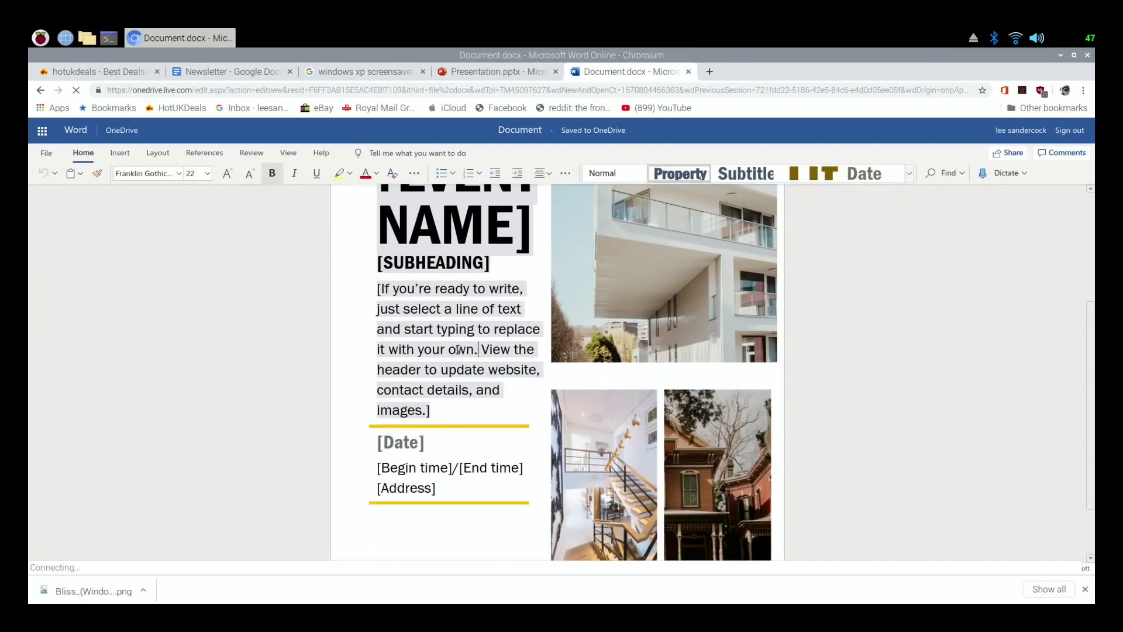
# Step: Translate the flyer word 'own' into Chinese Traditional (自己) using the Translator pane
pyautogui.click(452, 349)
pyautogui.rightClick(454, 354)
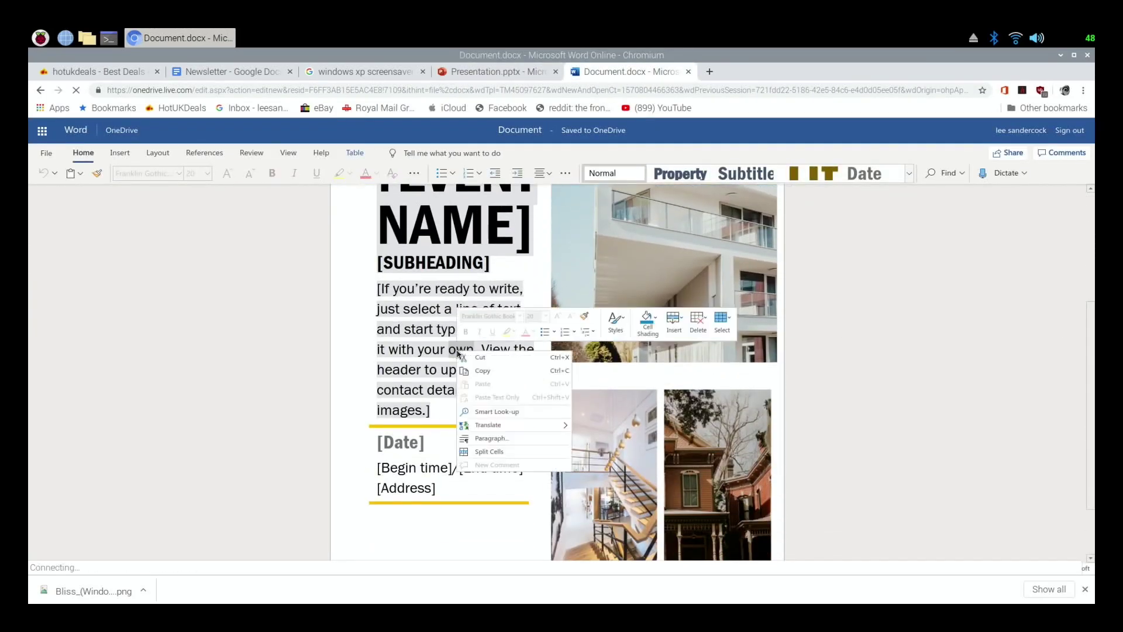
pyautogui.moveTo(479, 428)
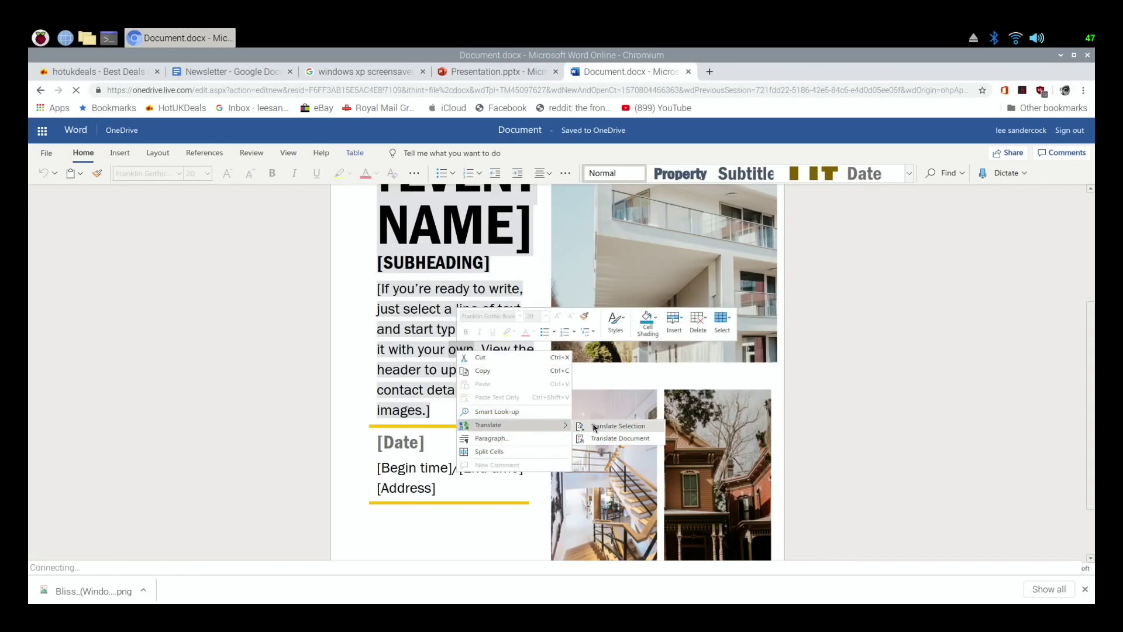
pyautogui.click(617, 429)
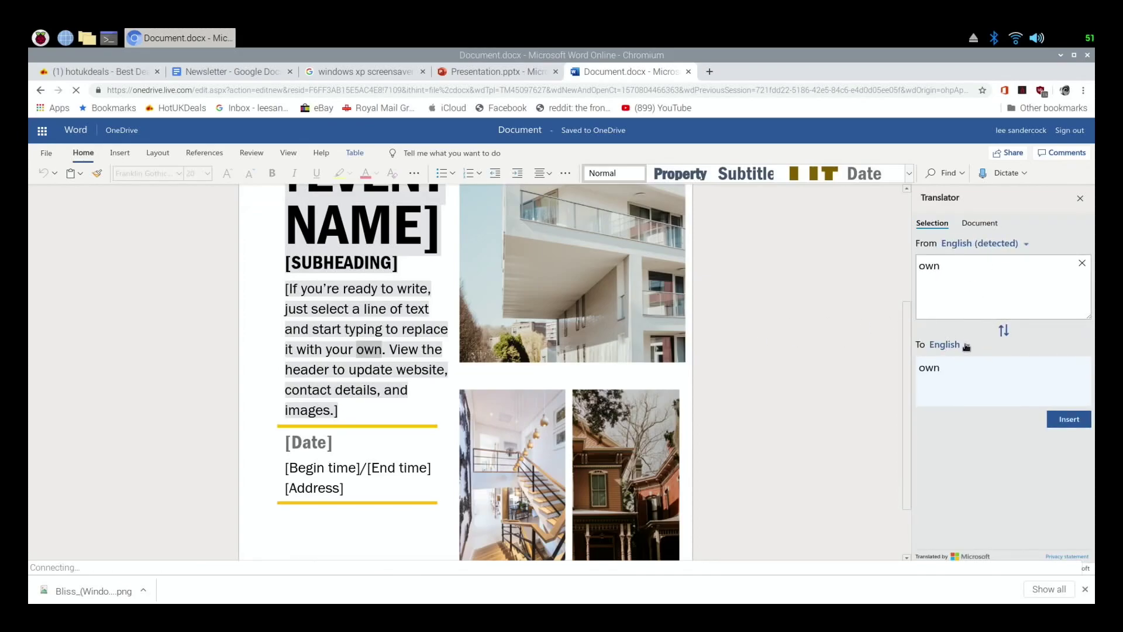
pyautogui.click(966, 347)
pyautogui.click(965, 394)
pyautogui.doubleClick(964, 369)
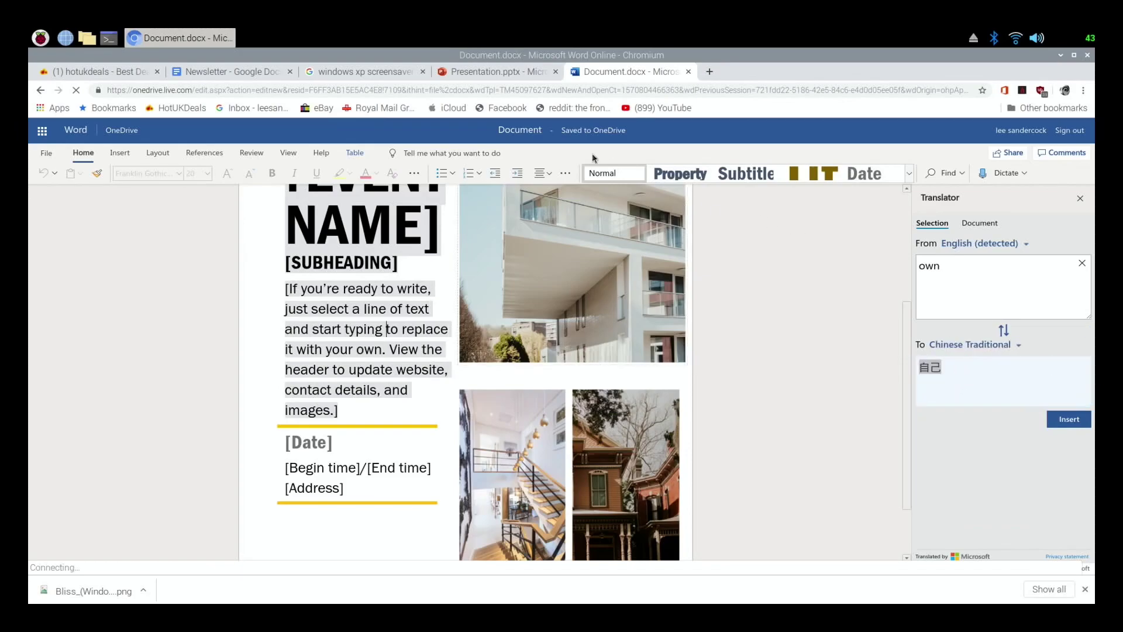
# Step: Cycle through the open tabs to the Newsletter doc, then load the browser's Apps page there
pyautogui.click(151, 72)
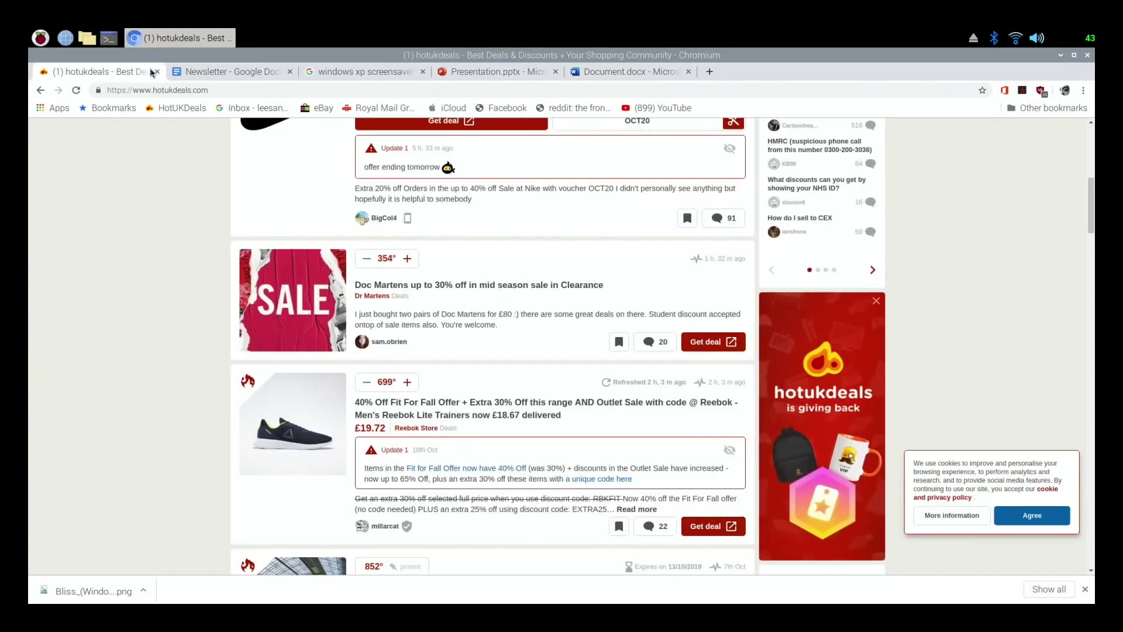
pyautogui.click(180, 72)
pyautogui.click(357, 72)
pyautogui.click(478, 73)
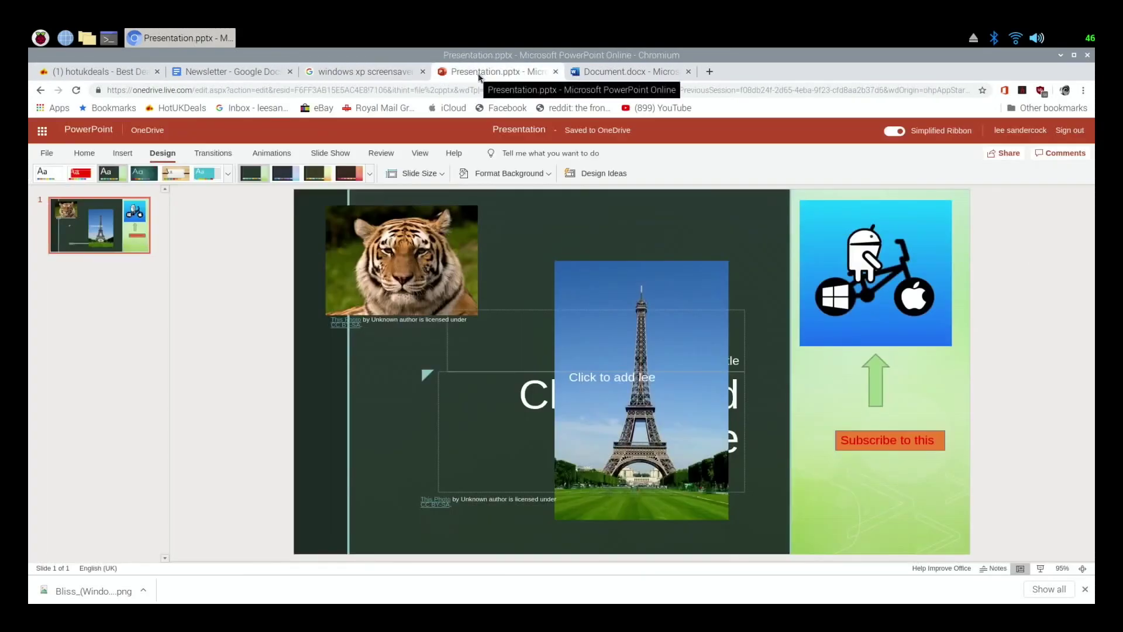
pyautogui.click(282, 68)
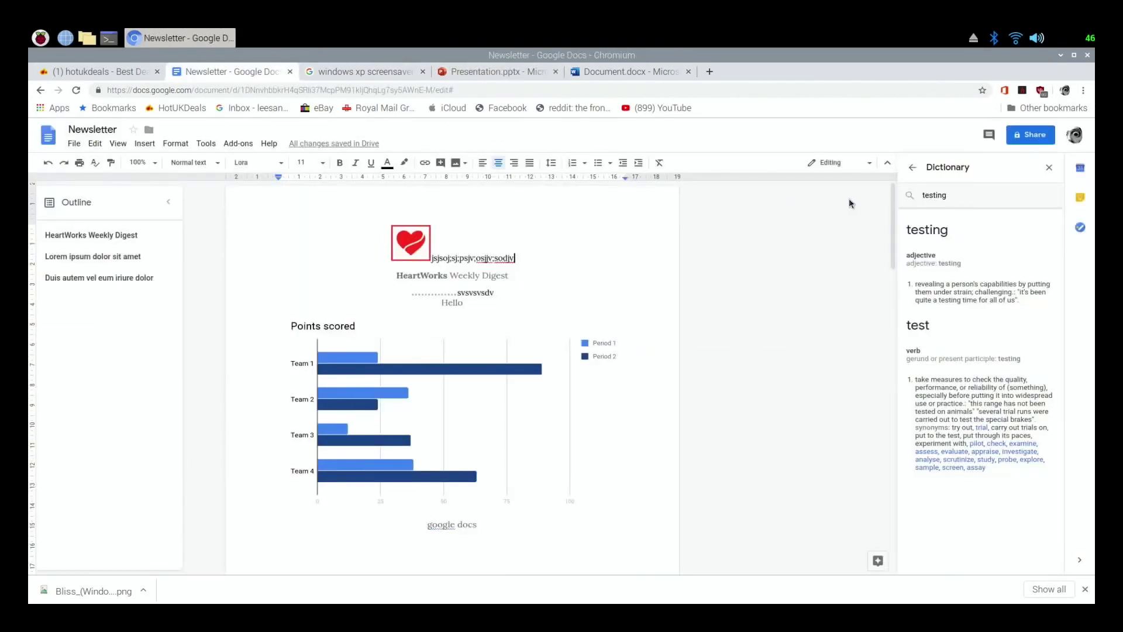
pyautogui.scroll(-2, 723, 299)
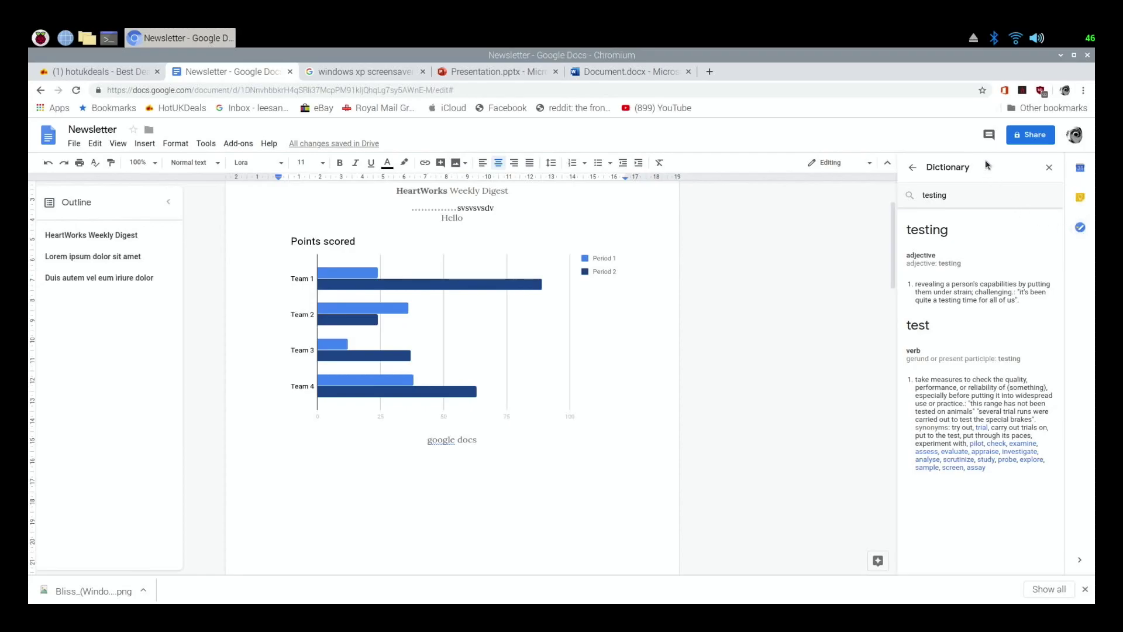
pyautogui.click(56, 108)
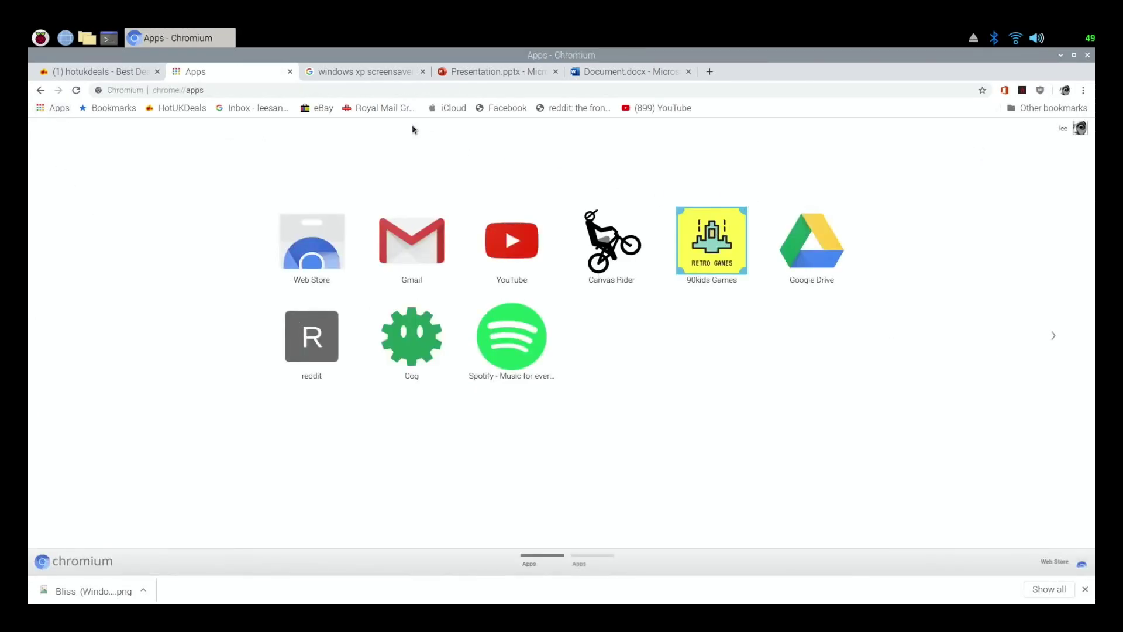
# Step: Open a new tab and launch Google Earth from the Google apps grid
pyautogui.click(707, 71)
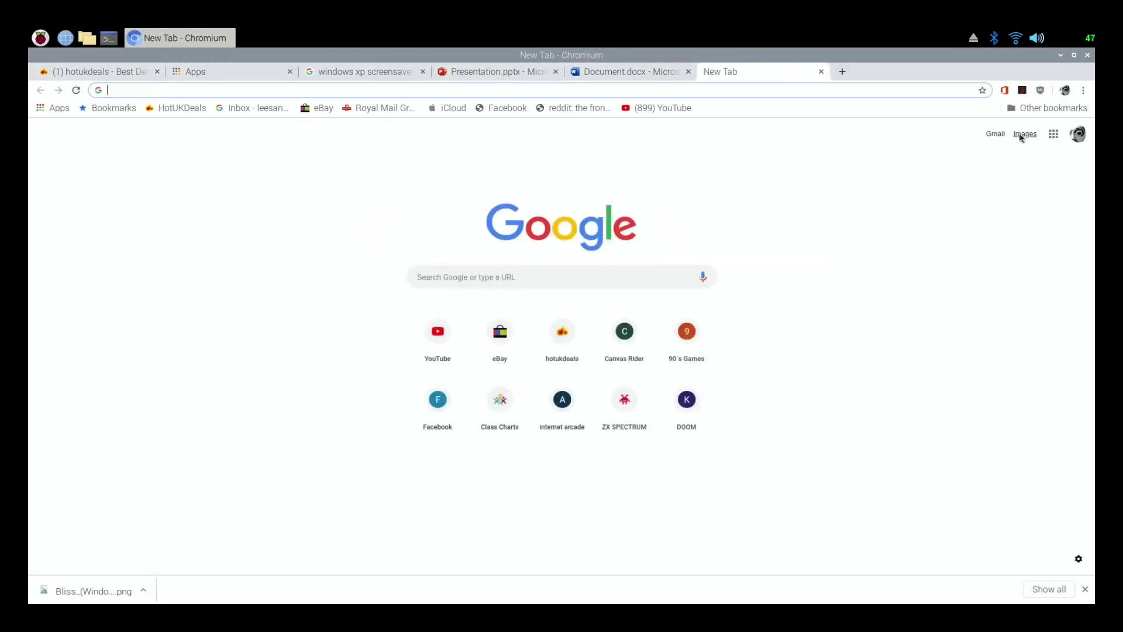
pyautogui.click(1053, 134)
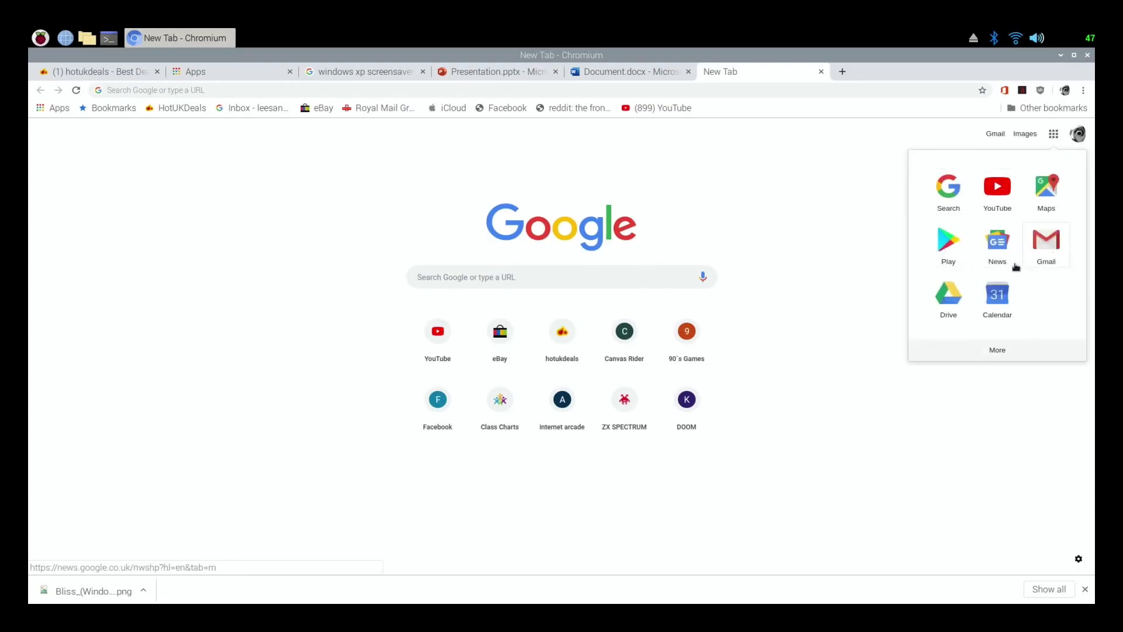
pyautogui.scroll(-1, 997, 301)
pyautogui.scroll(-5, 997, 330)
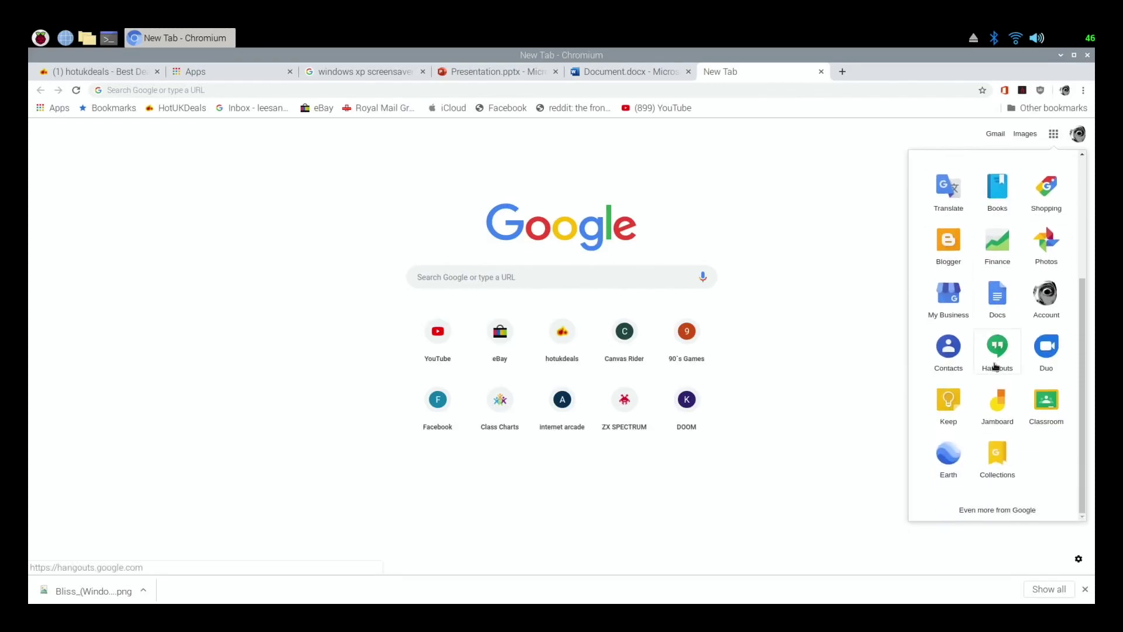
pyautogui.click(951, 454)
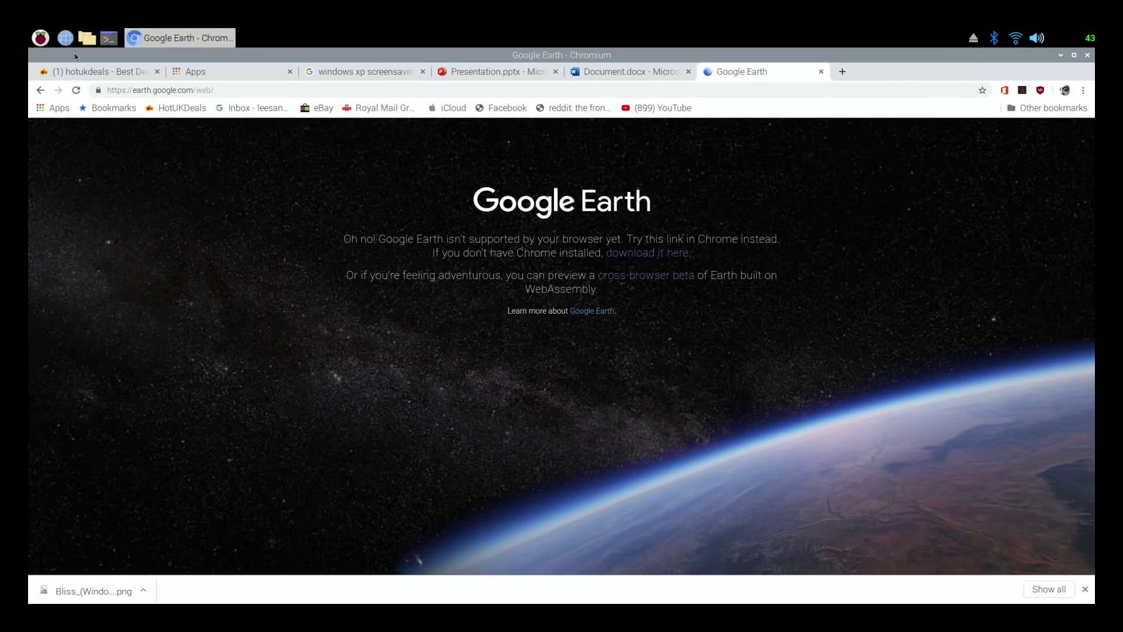
# Step: Return to the new tab page and open Google Maps from the apps grid
pyautogui.click(36, 90)
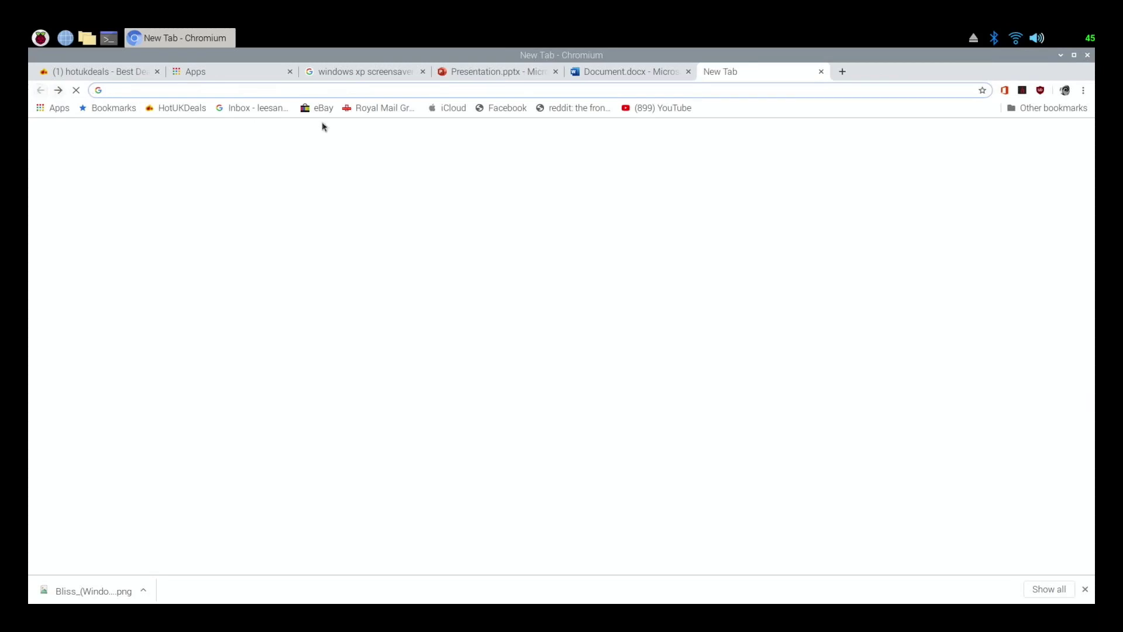
pyautogui.click(1054, 134)
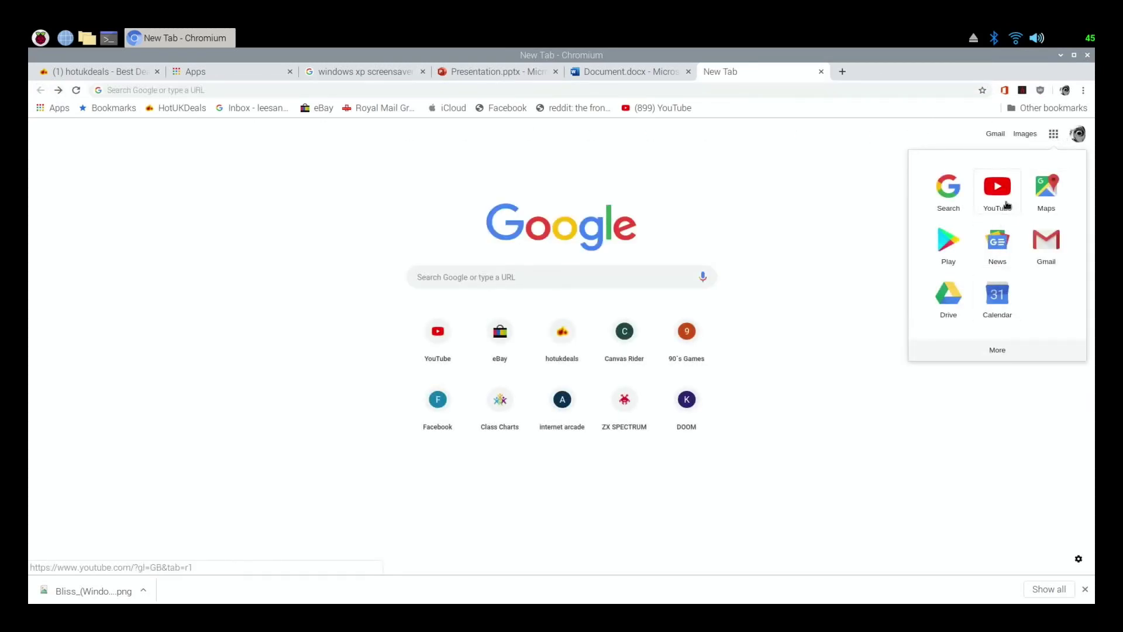
pyautogui.click(1051, 193)
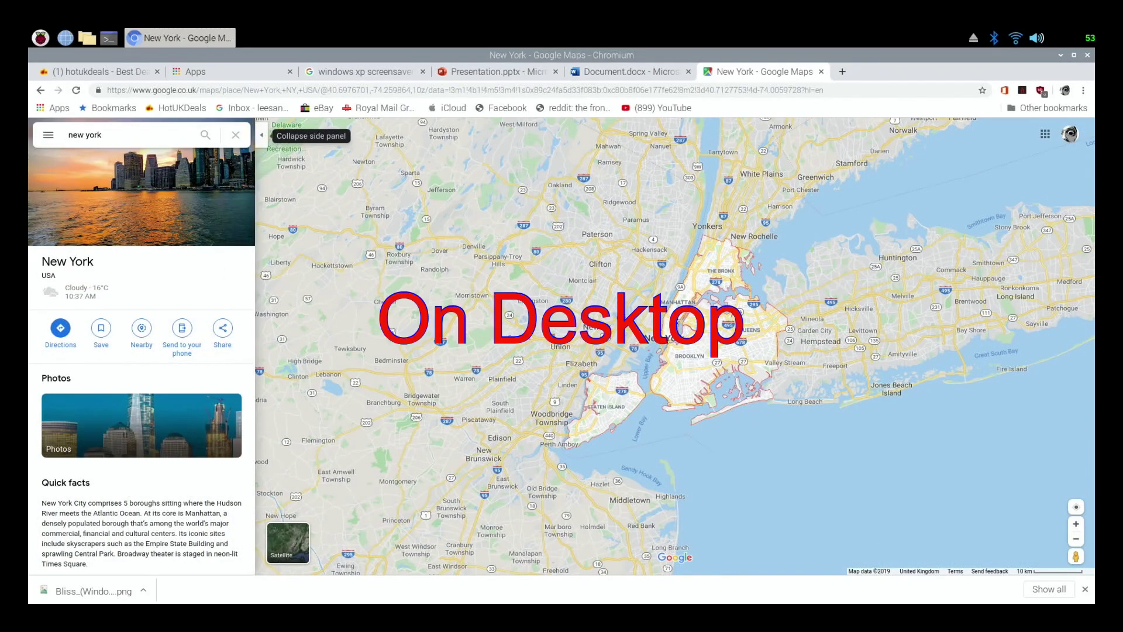
# Step: Zoom into Midtown Manhattan and drop Pegman at the New York Public Library
pyautogui.scroll(1, 674, 316)
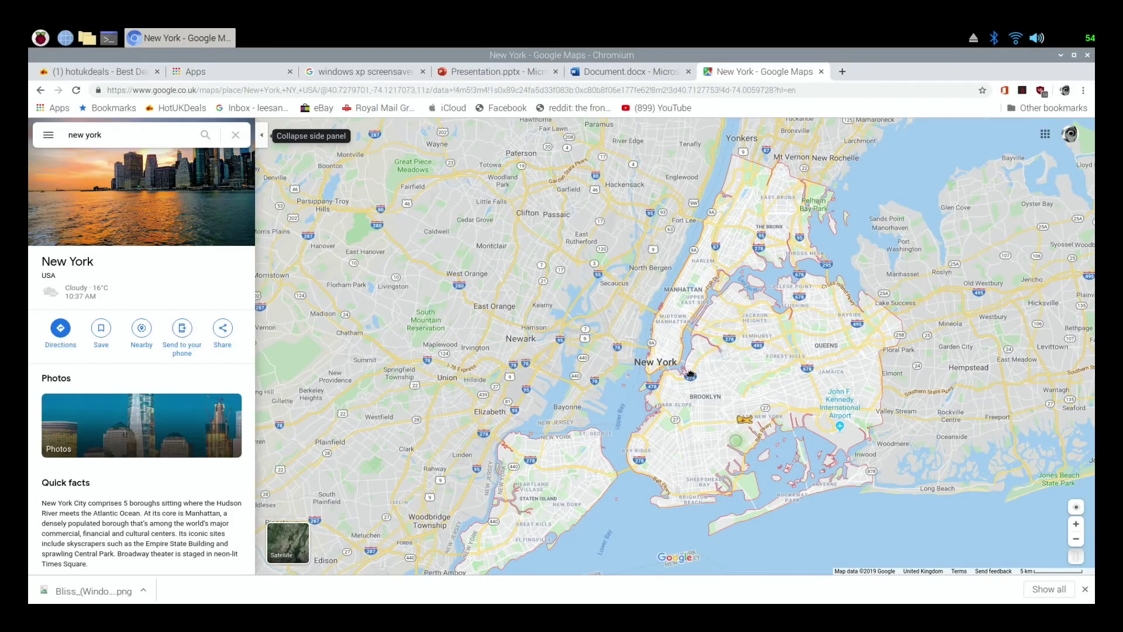
pyautogui.moveTo(685, 367); pyautogui.dragTo(702, 261)
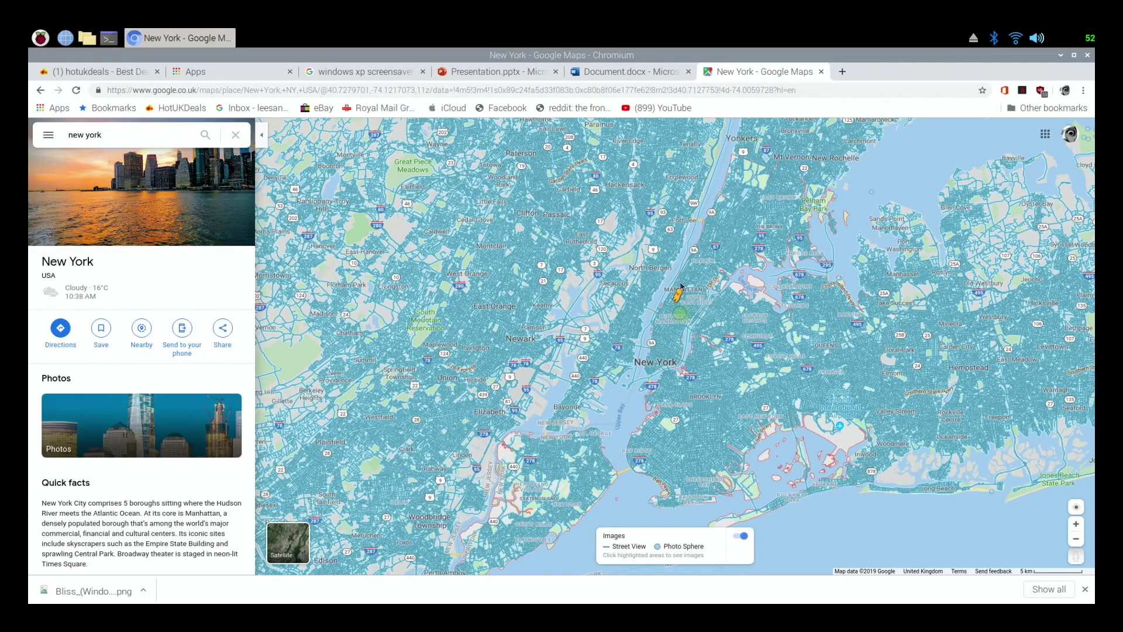
pyautogui.moveTo(681, 285); pyautogui.dragTo(679, 288)
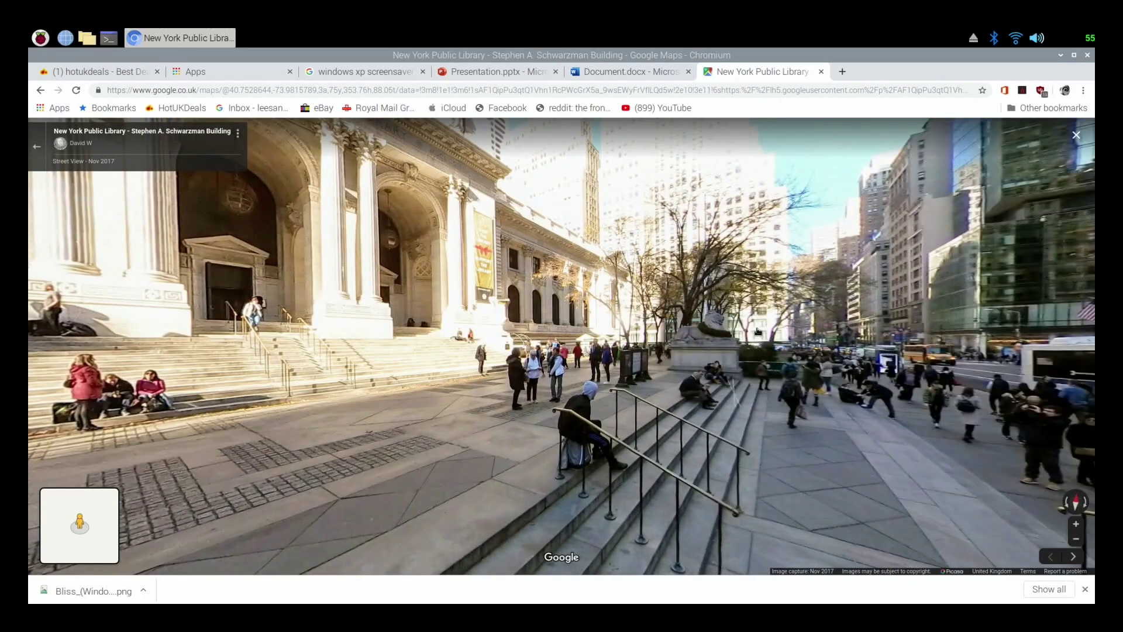
# Step: Pan around the library in Street View, stepping forward to face the lion and entrance
pyautogui.moveTo(758, 331); pyautogui.dragTo(189, 353)
pyautogui.moveTo(819, 310); pyautogui.dragTo(373, 306)
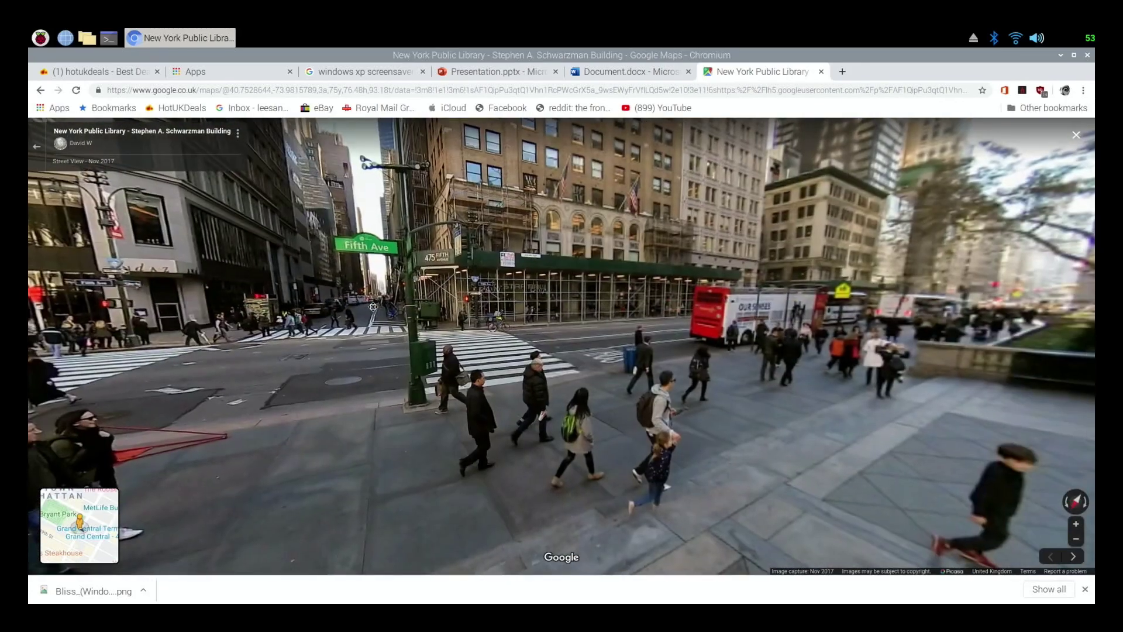
pyautogui.moveTo(717, 296); pyautogui.dragTo(598, 294)
pyautogui.click(651, 294)
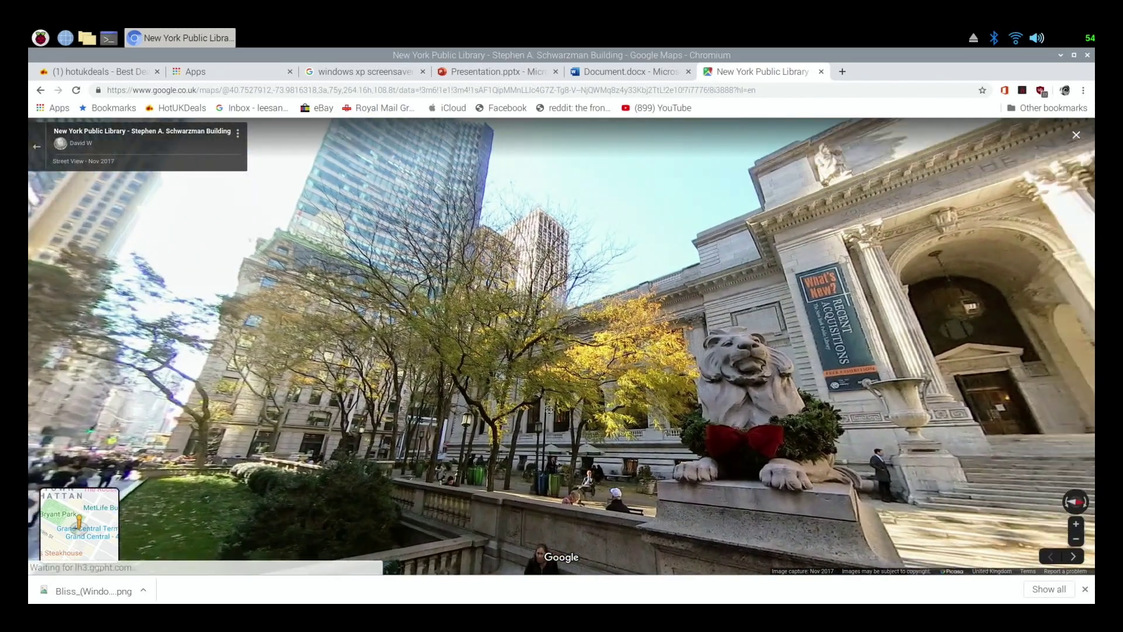
pyautogui.moveTo(765, 328); pyautogui.dragTo(267, 282)
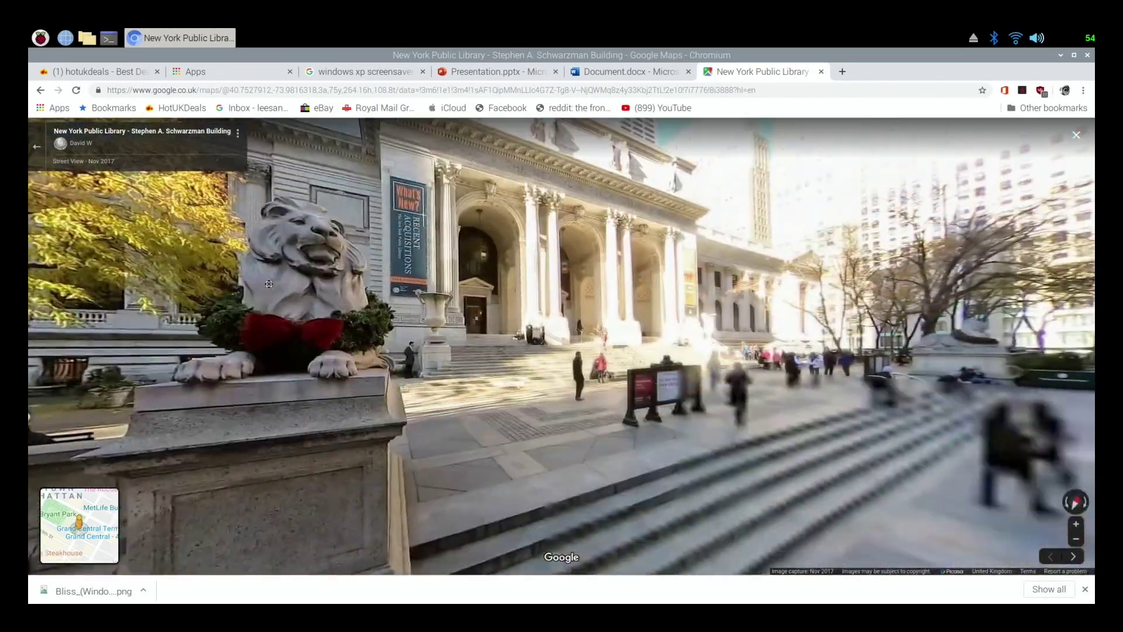
pyautogui.moveTo(743, 282); pyautogui.dragTo(59, 280)
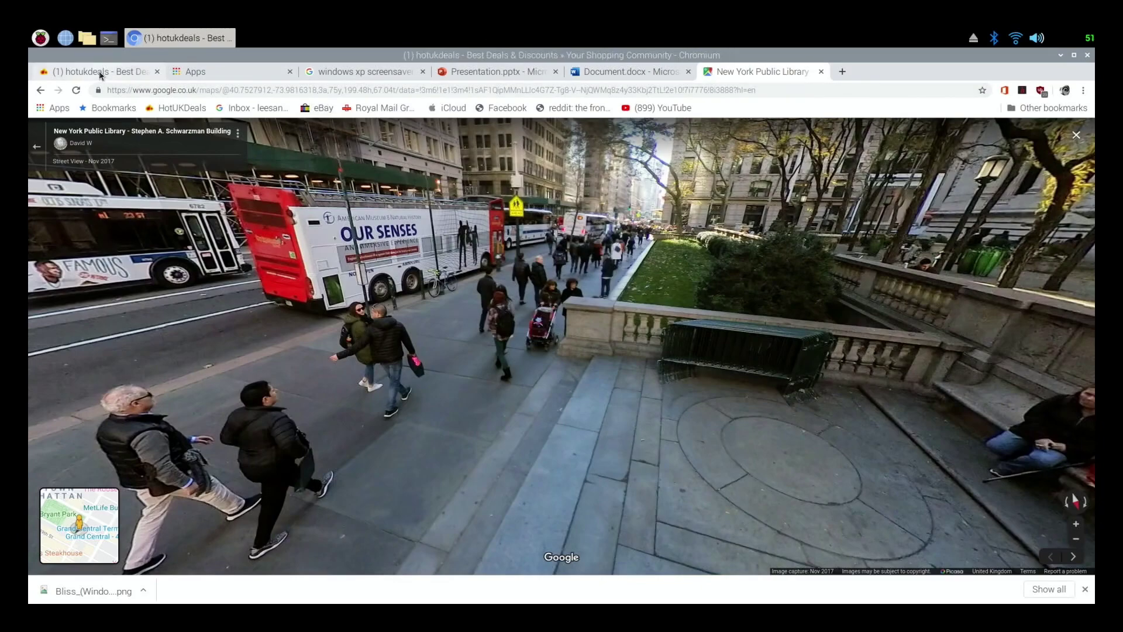
# Step: Switch to the hotukdeals tab and scroll through the deals page
pyautogui.click(113, 79)
pyautogui.scroll(3, 403, 347)
pyautogui.scroll(-8, 403, 347)
# Step: Launch Canvas Rider from the Apps page and ride the FR and DH track, restarting twice
pyautogui.click(261, 79)
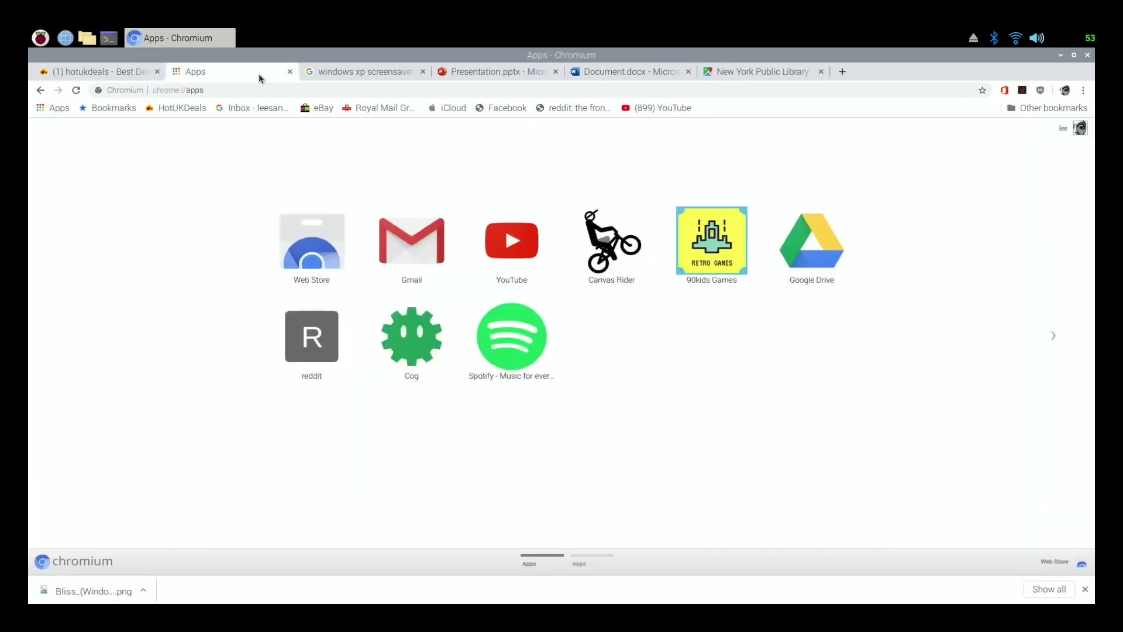
pyautogui.click(609, 241)
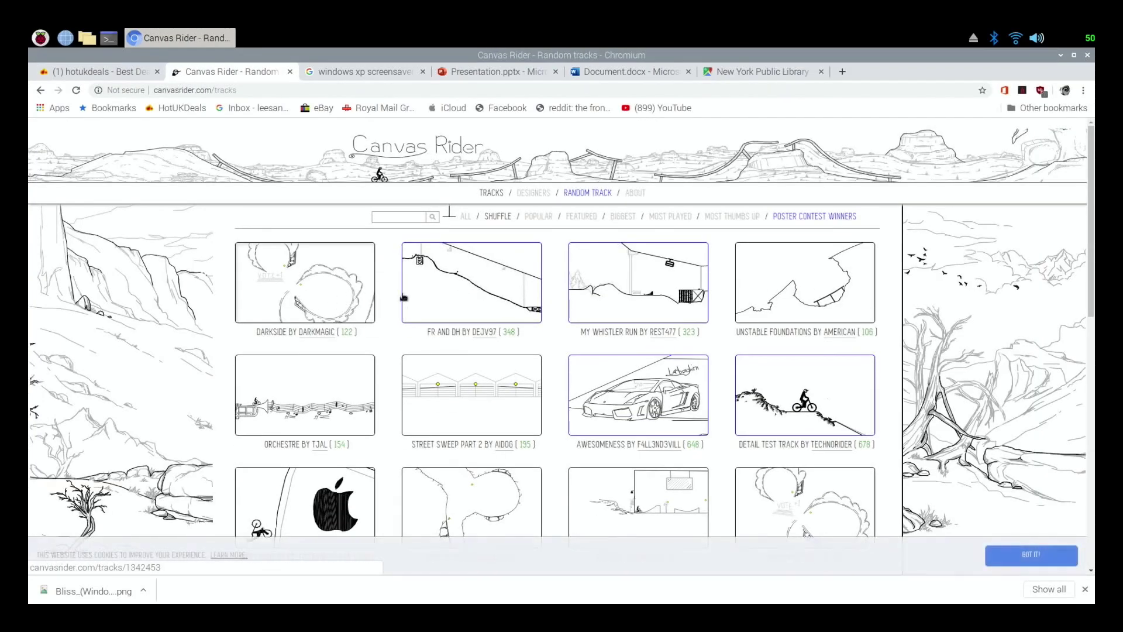
pyautogui.click(480, 290)
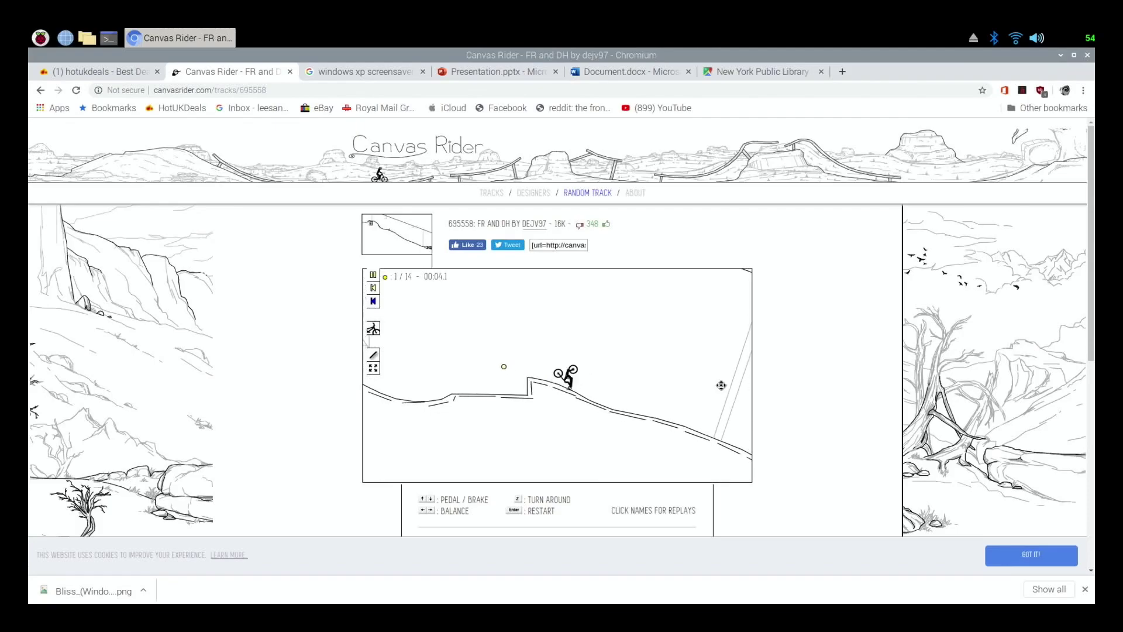
pyautogui.press('Return')
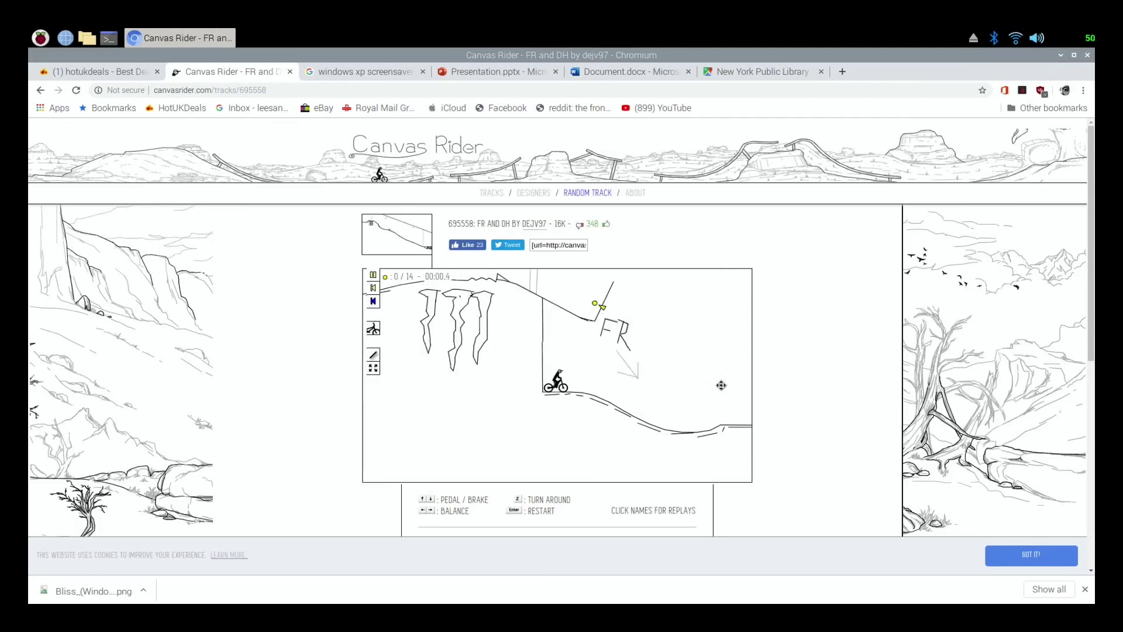
pyautogui.press('Return')
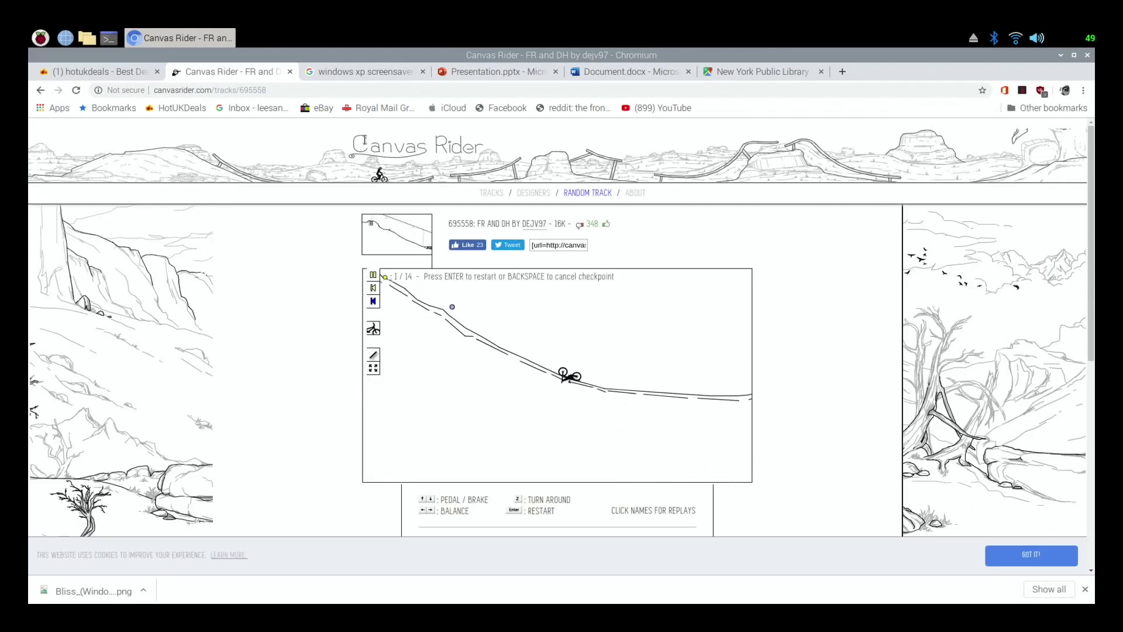
# Step: Skim the Windows XP screensaver image results, then move on to the PowerPoint tab
pyautogui.click(316, 70)
pyautogui.scroll(-5, 451, 332)
pyautogui.scroll(-10, 451, 331)
pyautogui.click(494, 70)
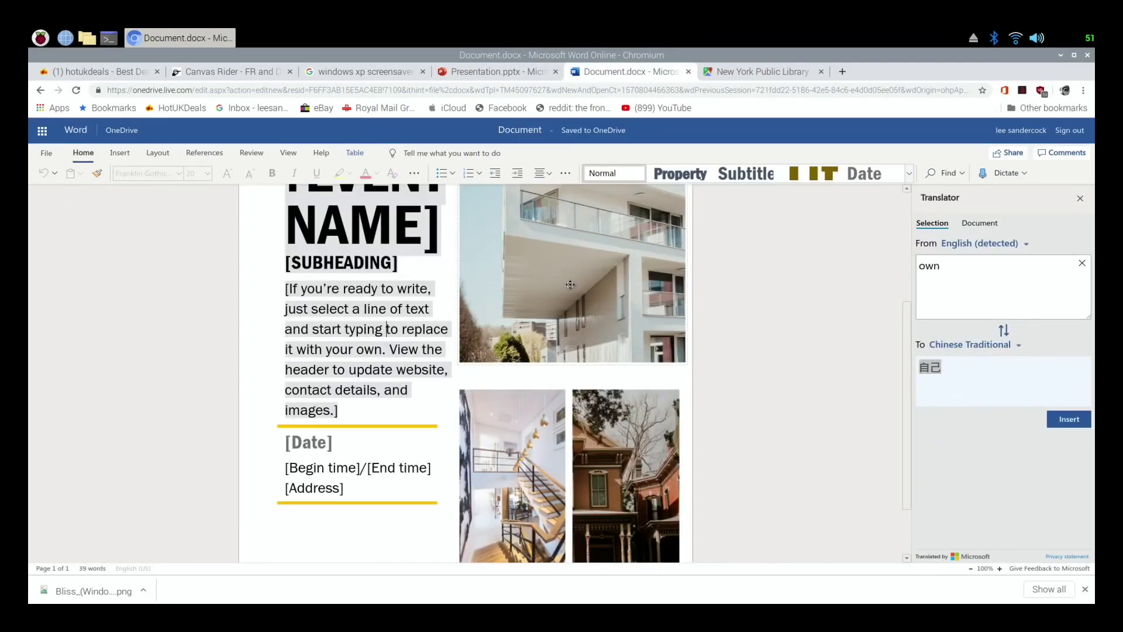
# Step: Select the entire flyer so Translator renders it in Chinese Traditional, then cycle tabs back to Document.docx
pyautogui.click(570, 284)
pyautogui.hotkey('ctrl', 'a')
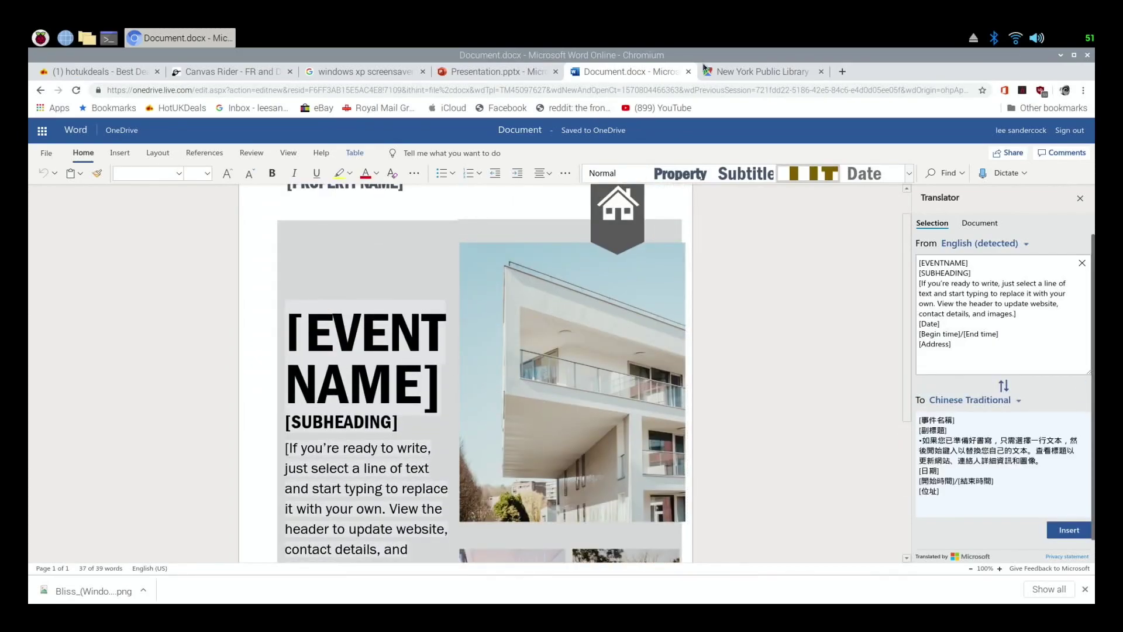
pyautogui.click(738, 71)
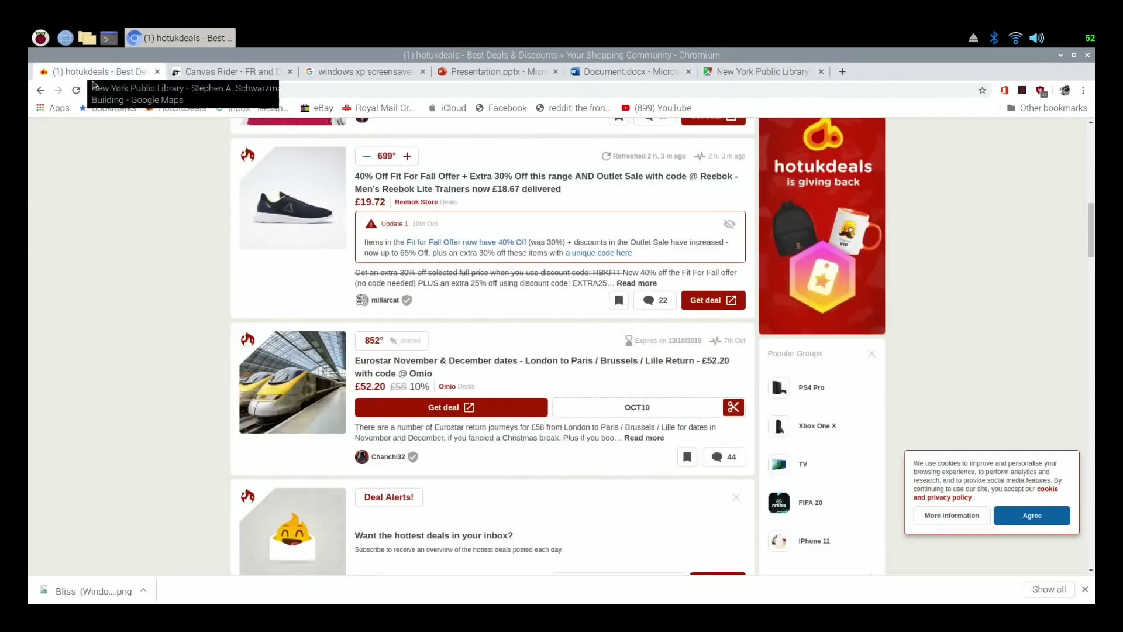
pyautogui.click(100, 72)
pyautogui.scroll(-5, 303, 294)
pyautogui.click(346, 71)
pyautogui.scroll(-6, 421, 349)
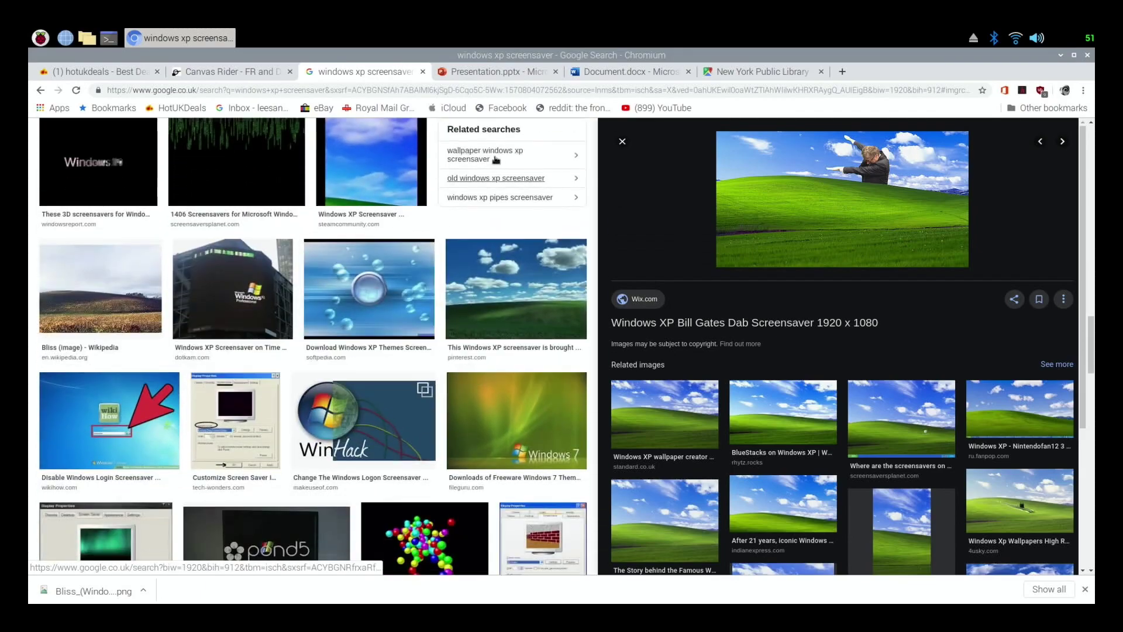
pyautogui.click(510, 73)
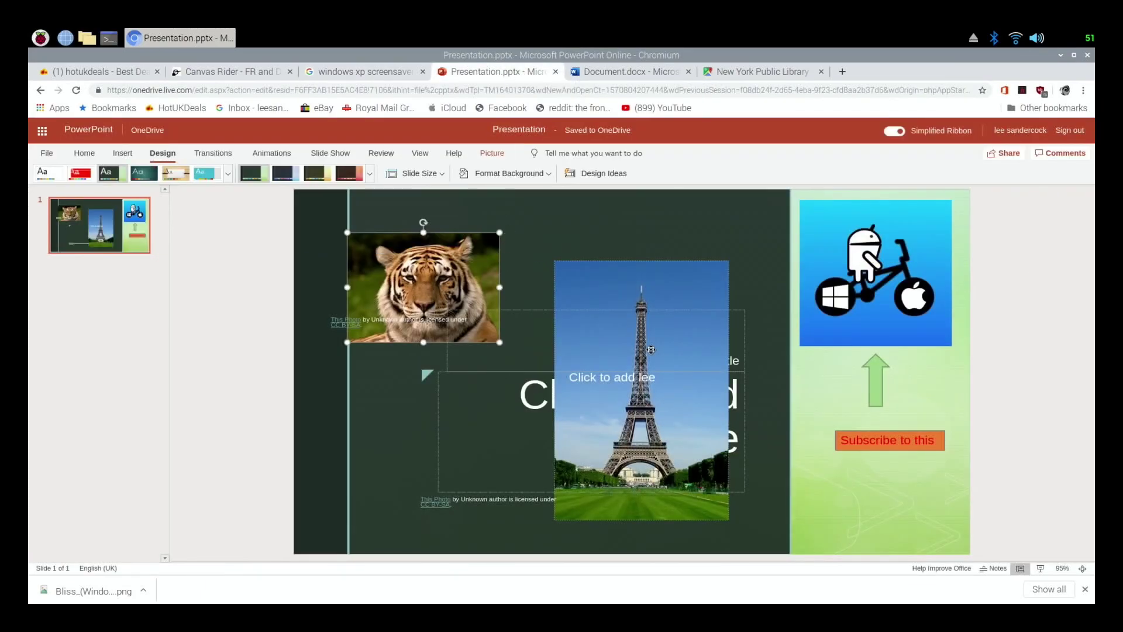
pyautogui.click(595, 72)
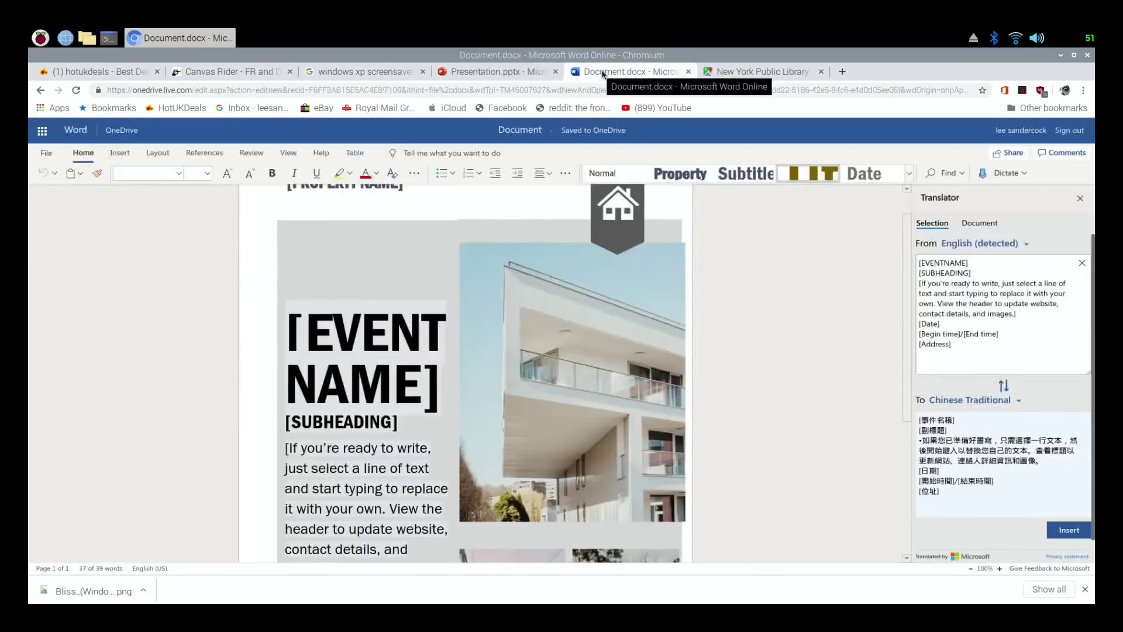